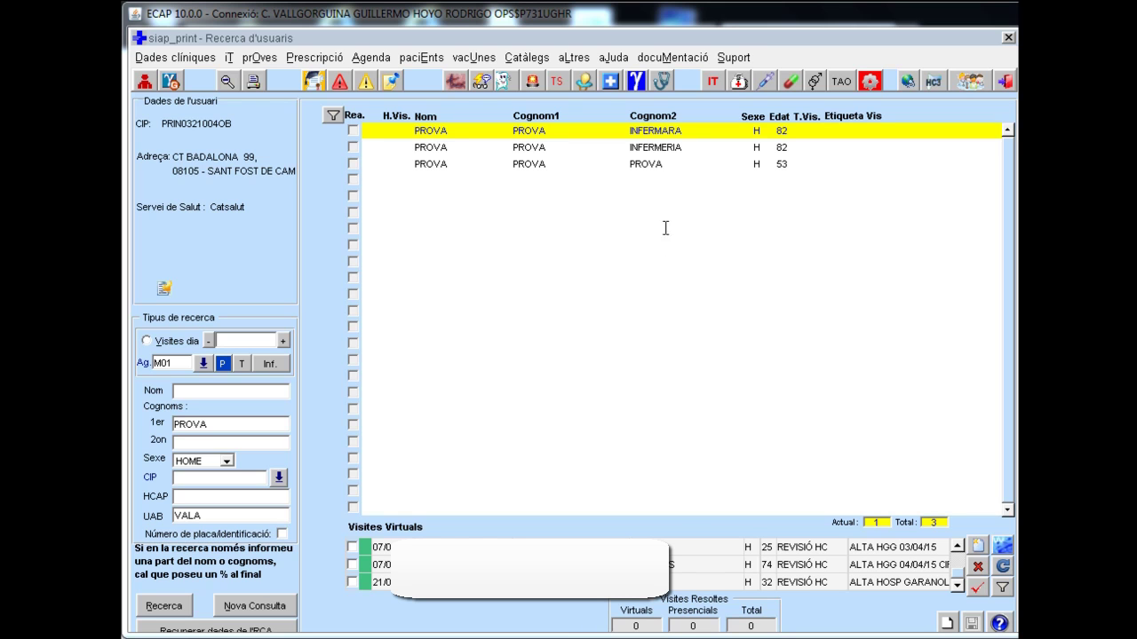
Open the active clinical intelligence record of the first listed patient, giving an access reason and accepting the legal notice.
click(635, 80)
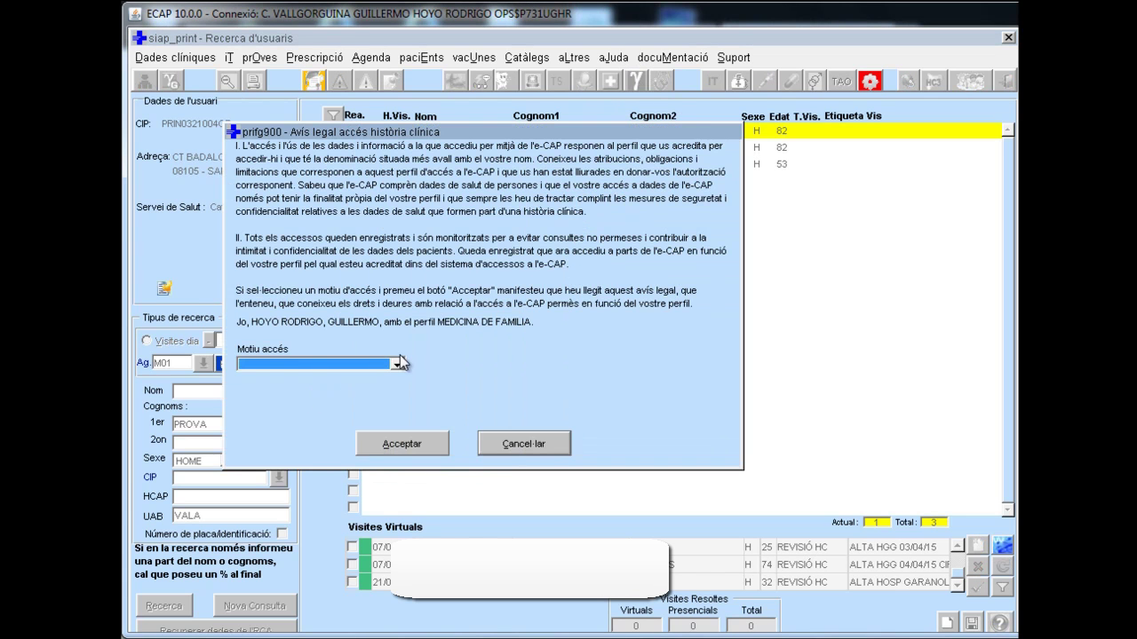
click(398, 364)
click(302, 412)
click(415, 443)
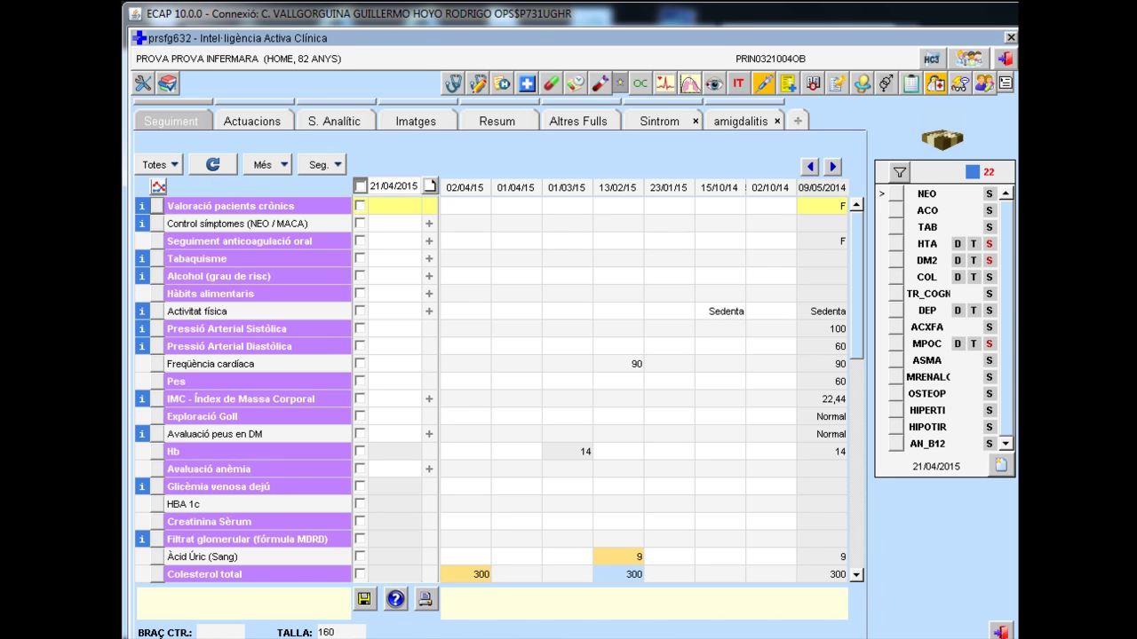
Try S. Analític and Altres Fulls as the default tab, and set Seguiment back as the default.
click(142, 85)
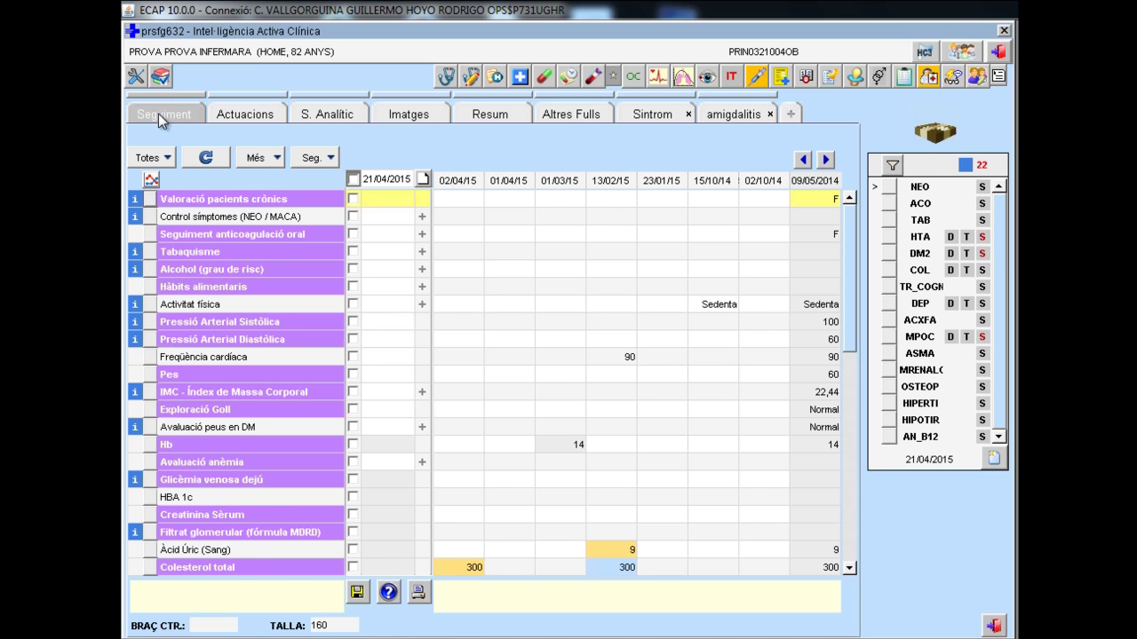
click(323, 93)
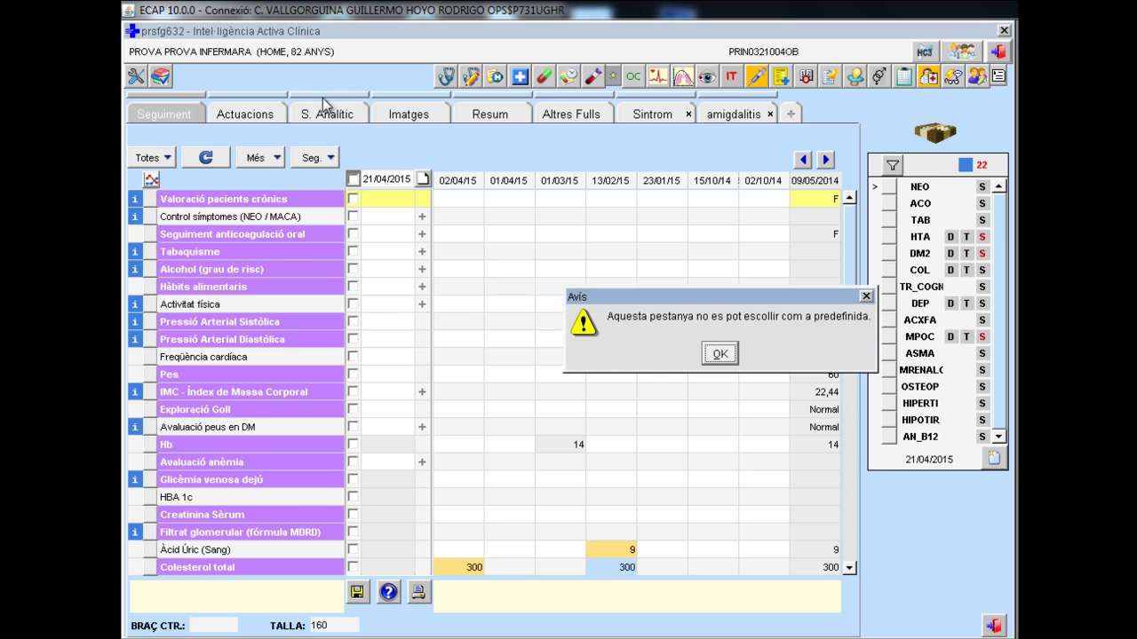
click(721, 353)
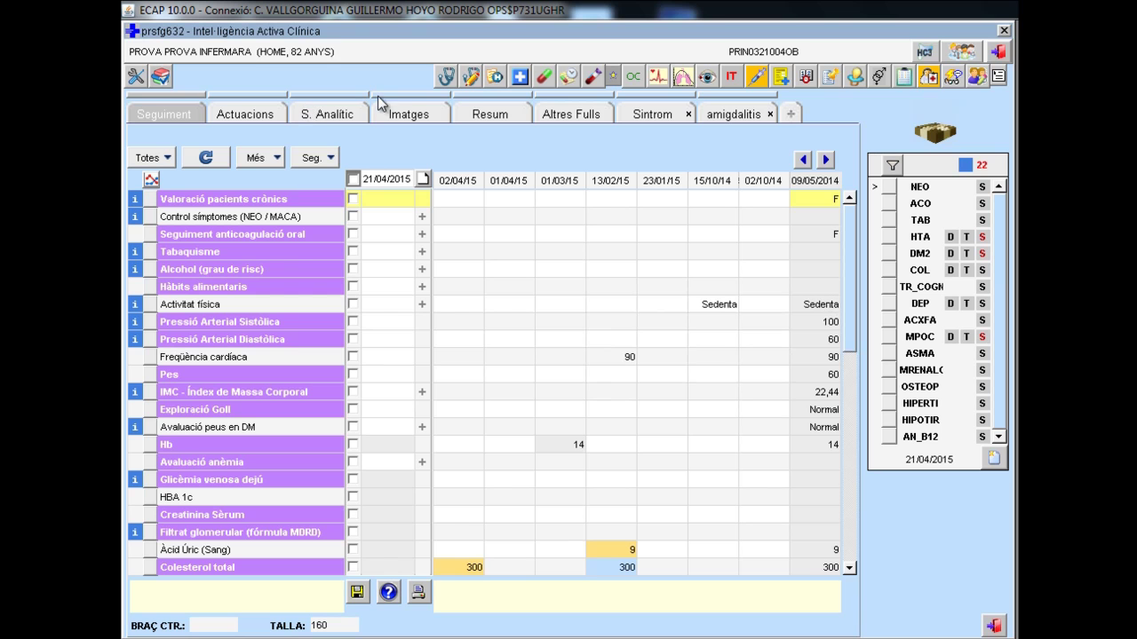
click(578, 107)
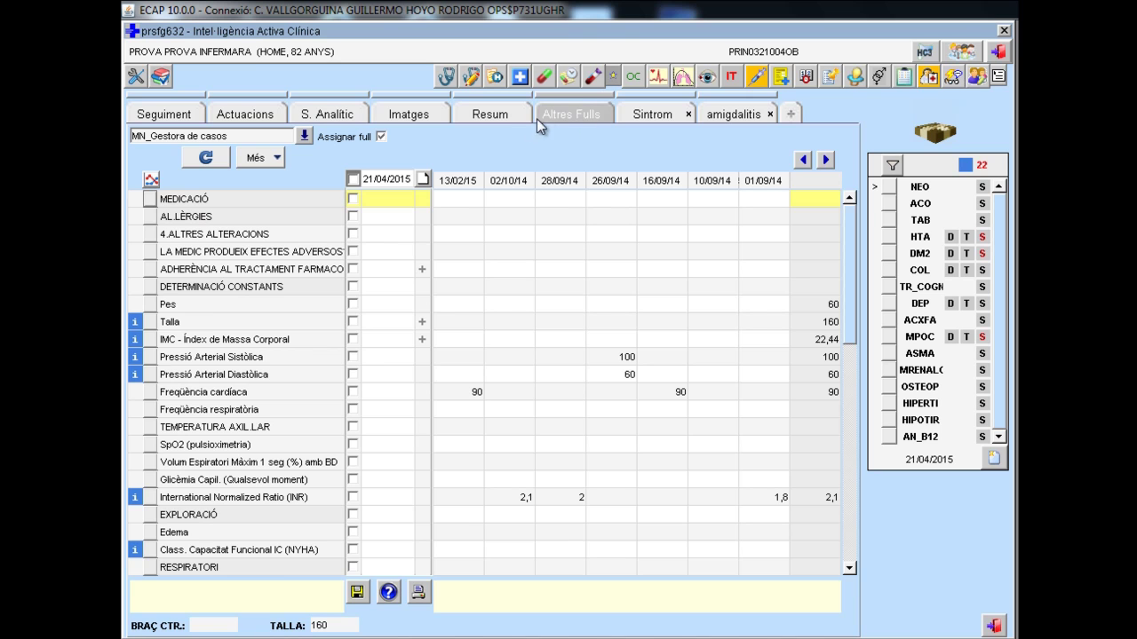
click(177, 106)
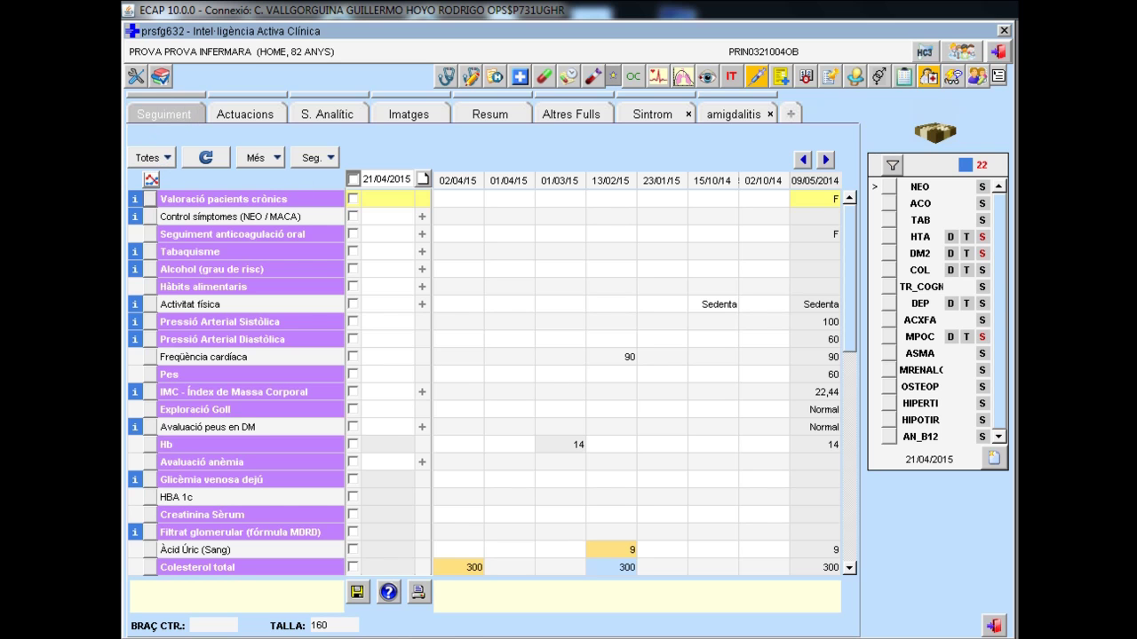
Look through the Seguiment variables, filter them by Suport a la decisió clínica, and clear the filter.
drag(844, 232, 833, 434)
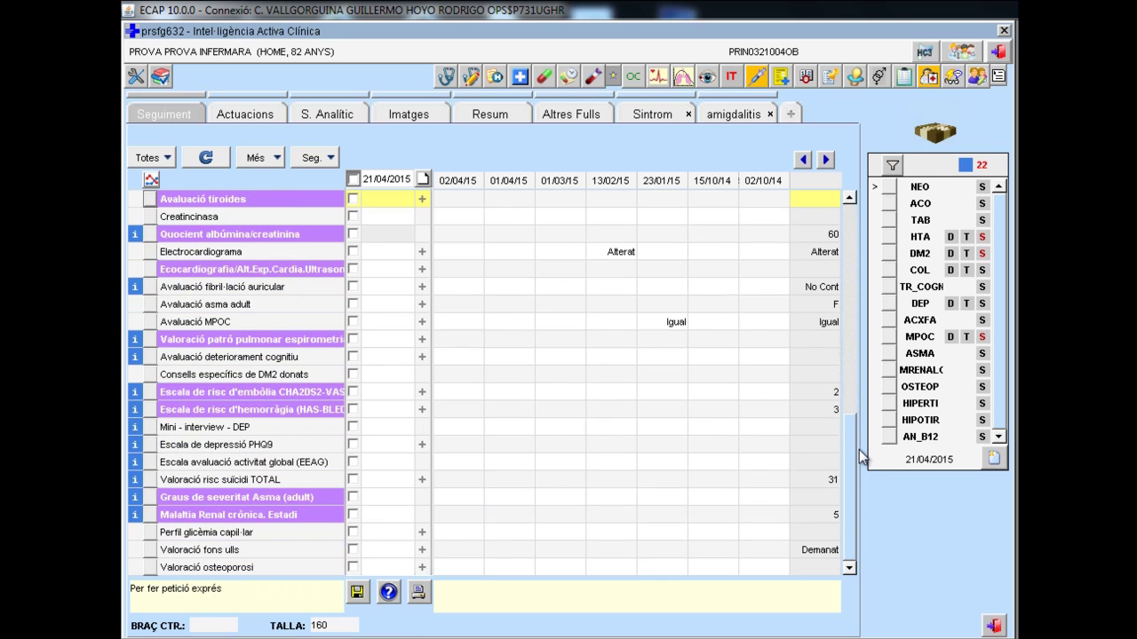
drag(851, 449, 858, 210)
click(177, 113)
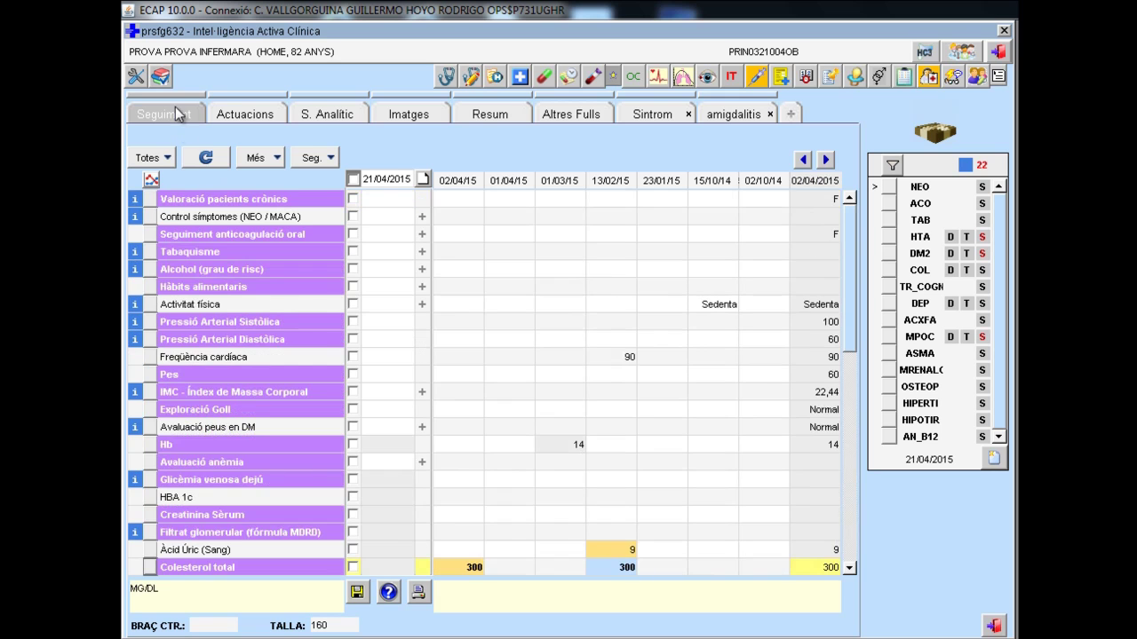
click(168, 163)
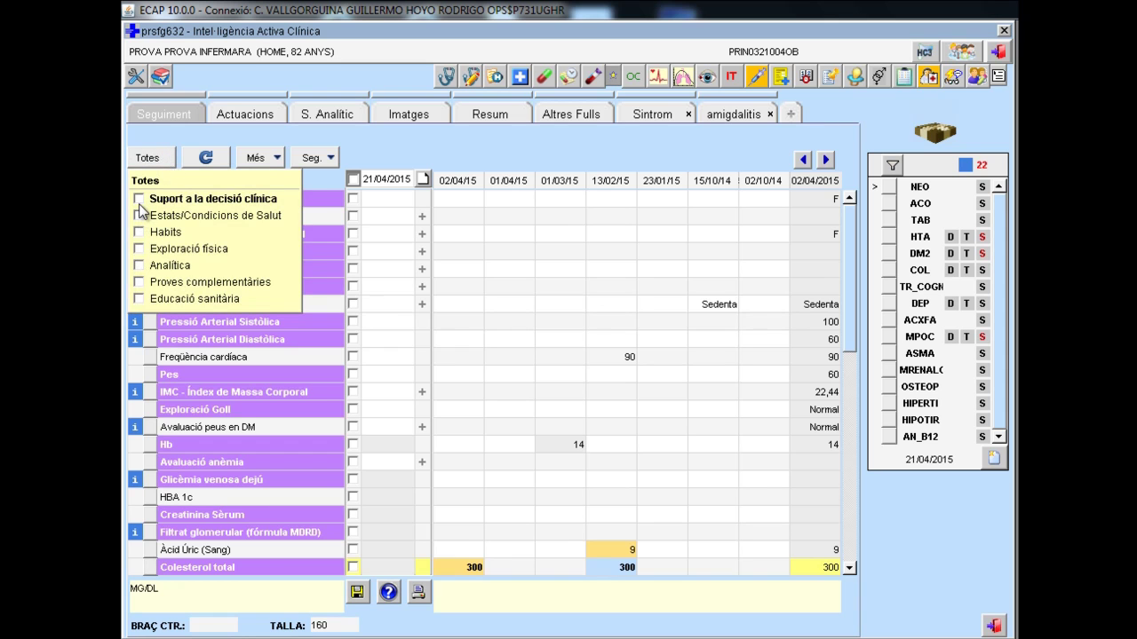
click(140, 201)
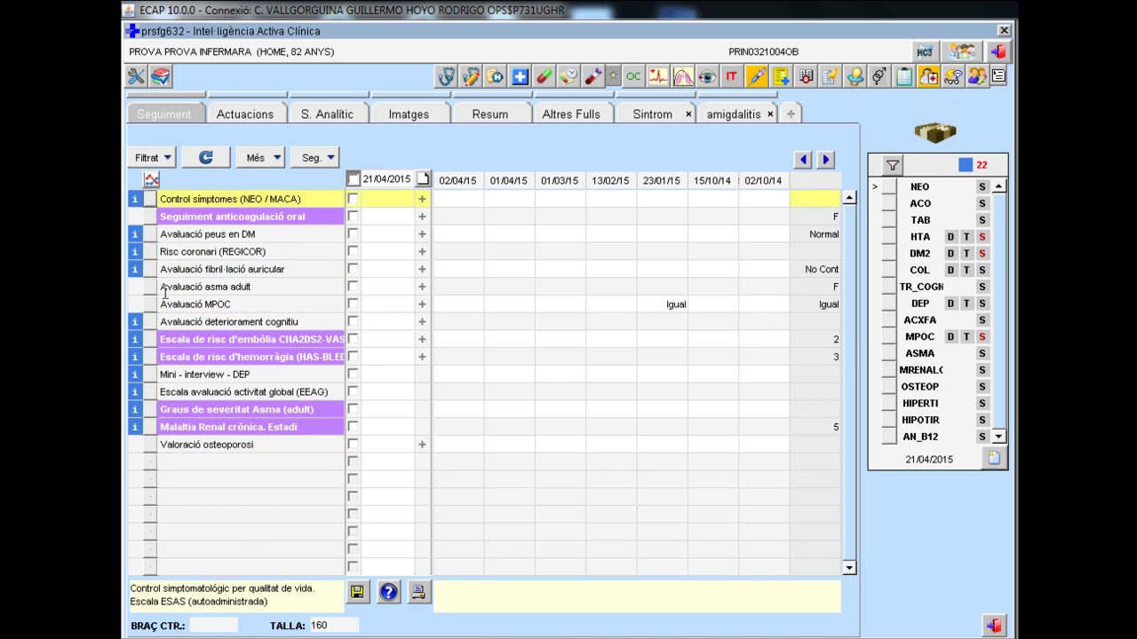
click(166, 157)
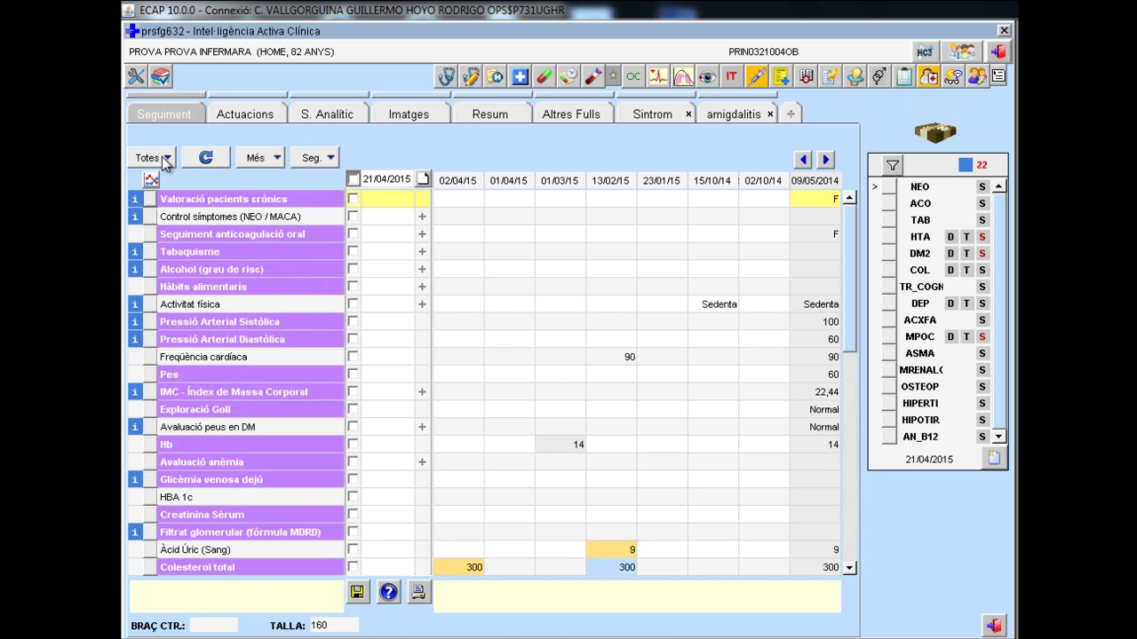
Filter the Seguiment variables by Exploració física and by Educació sanitària in turn, clearing the filter between them.
click(144, 159)
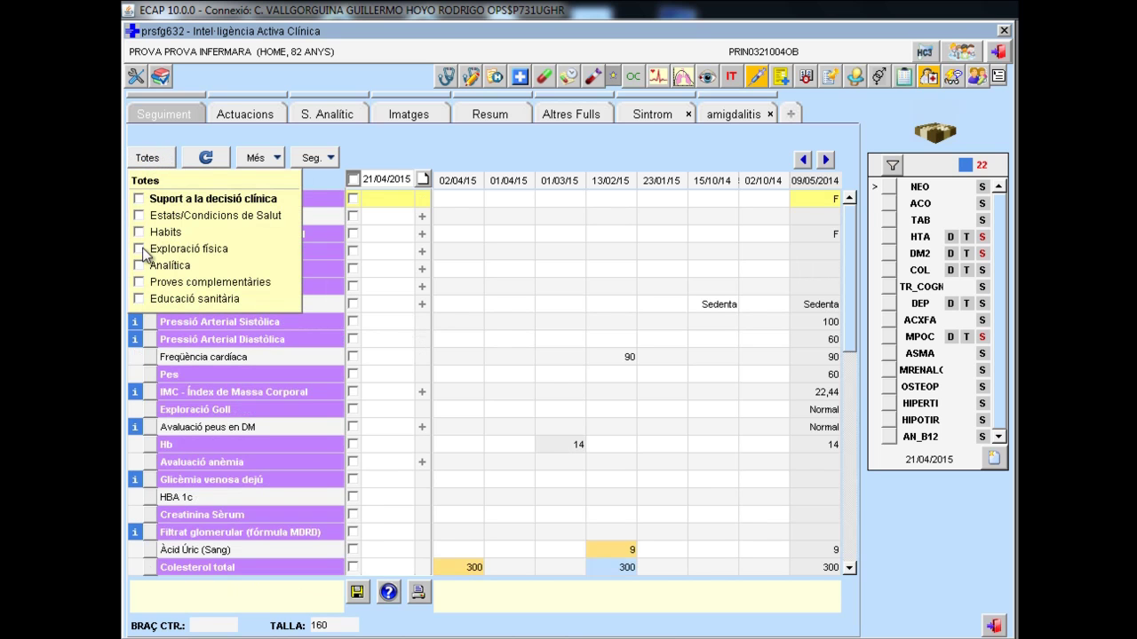
click(173, 248)
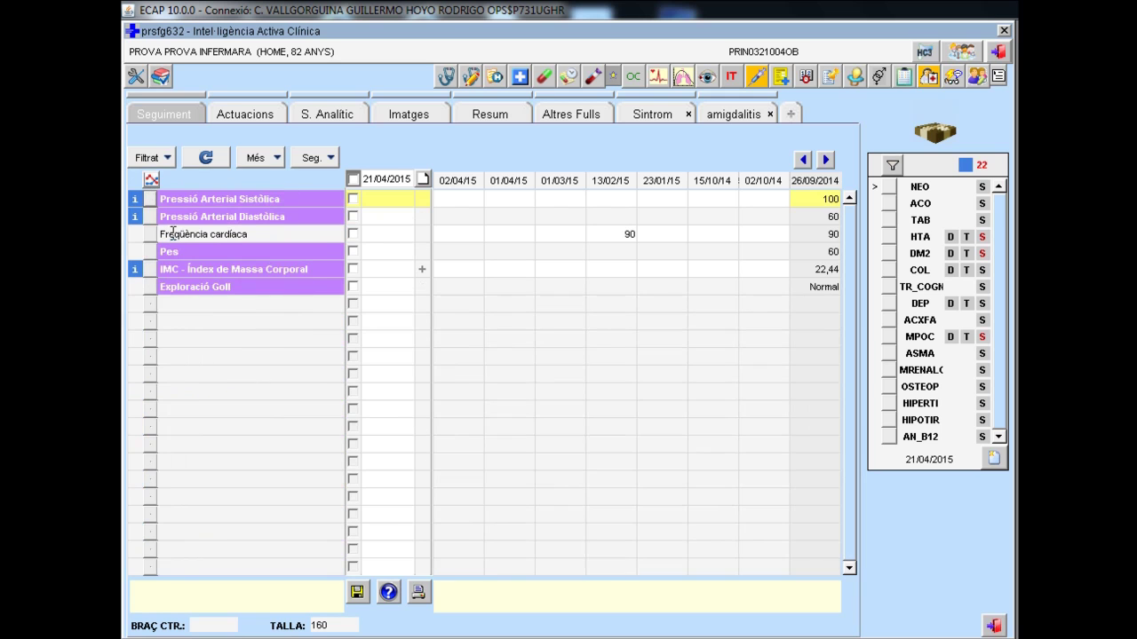
click(166, 157)
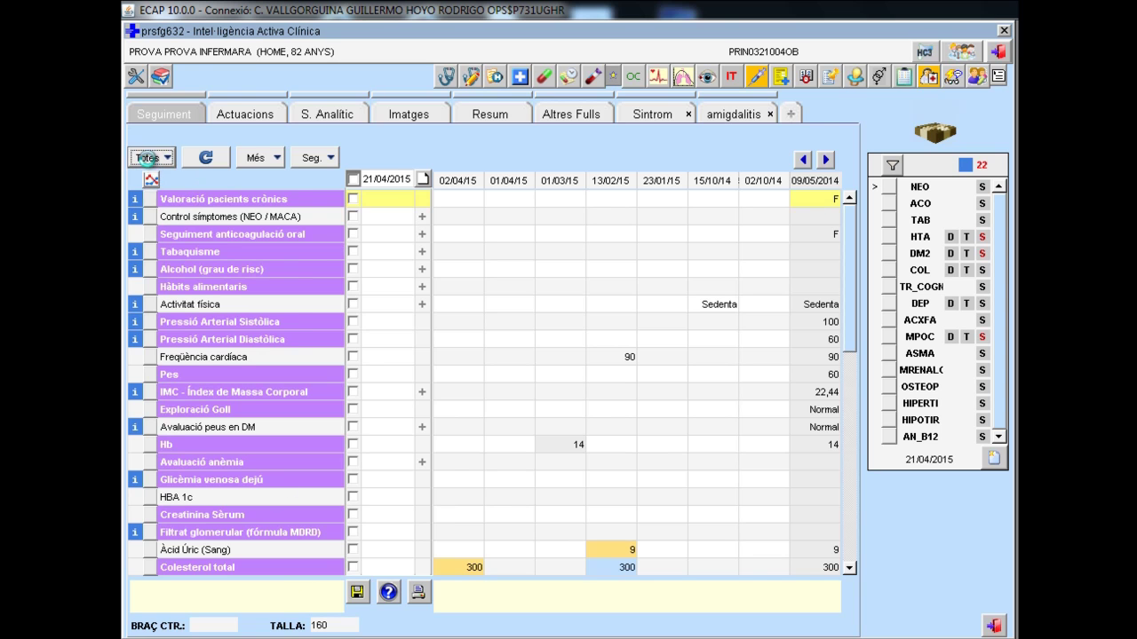
click(154, 159)
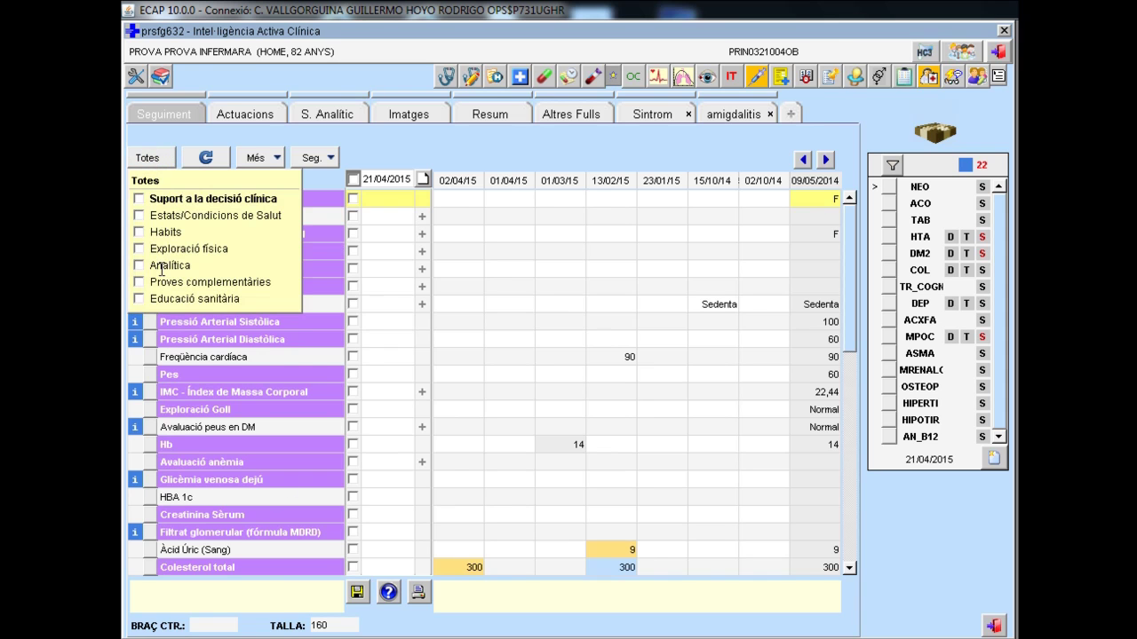
click(142, 300)
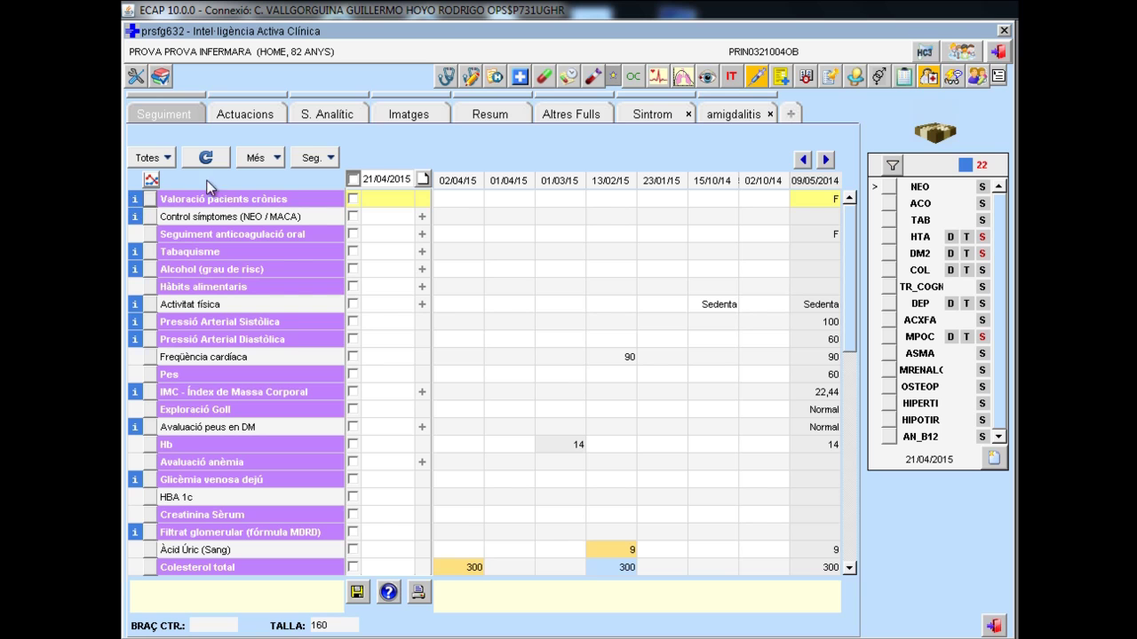
Open the information page for Valoració pacients crònics and read the PCC and MACA definitions down to the NECPAL link.
click(135, 205)
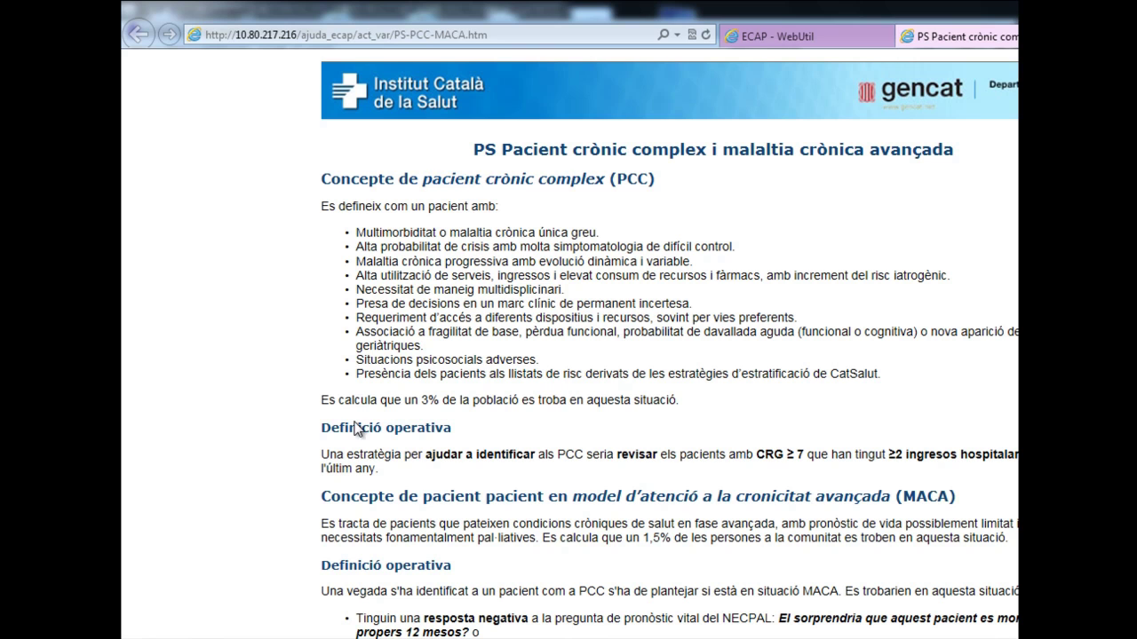
scroll(511, 187, down, 3)
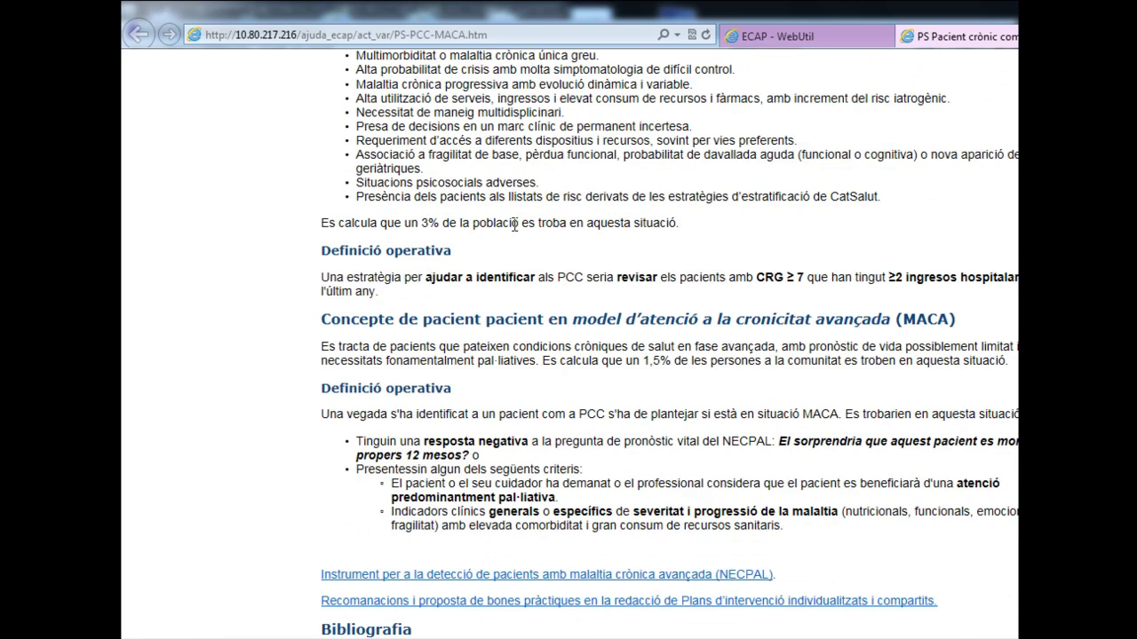
scroll(517, 231, down, 1)
scroll(518, 227, up, 3)
scroll(518, 226, down, 3)
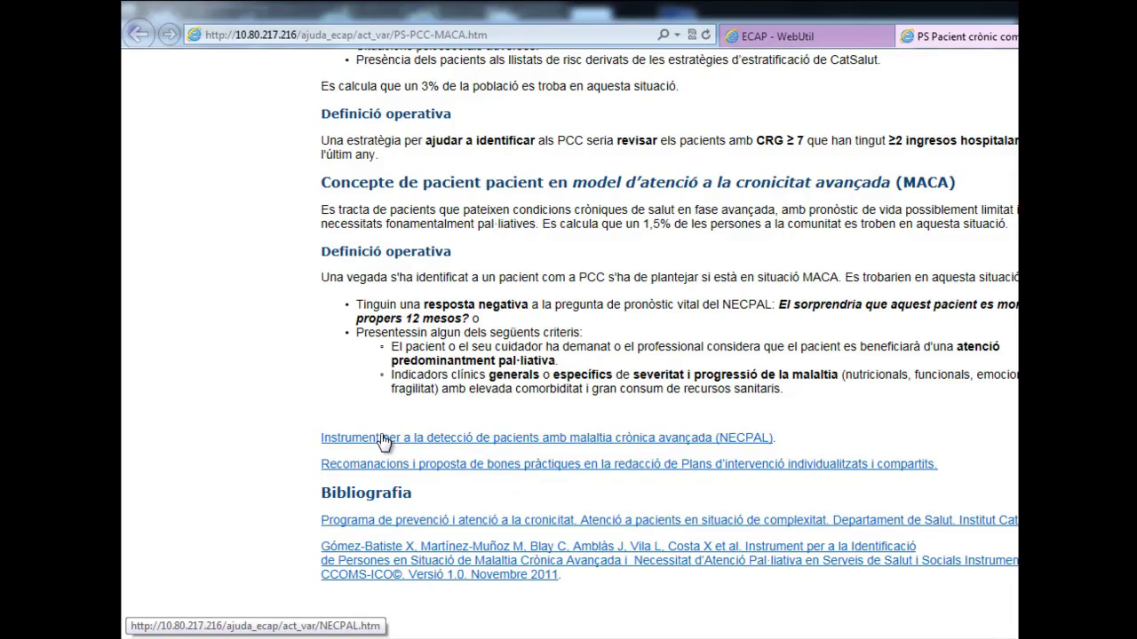
Open the linked NECPAL instrument page, look through it, and close the help to return to the patient record.
click(383, 439)
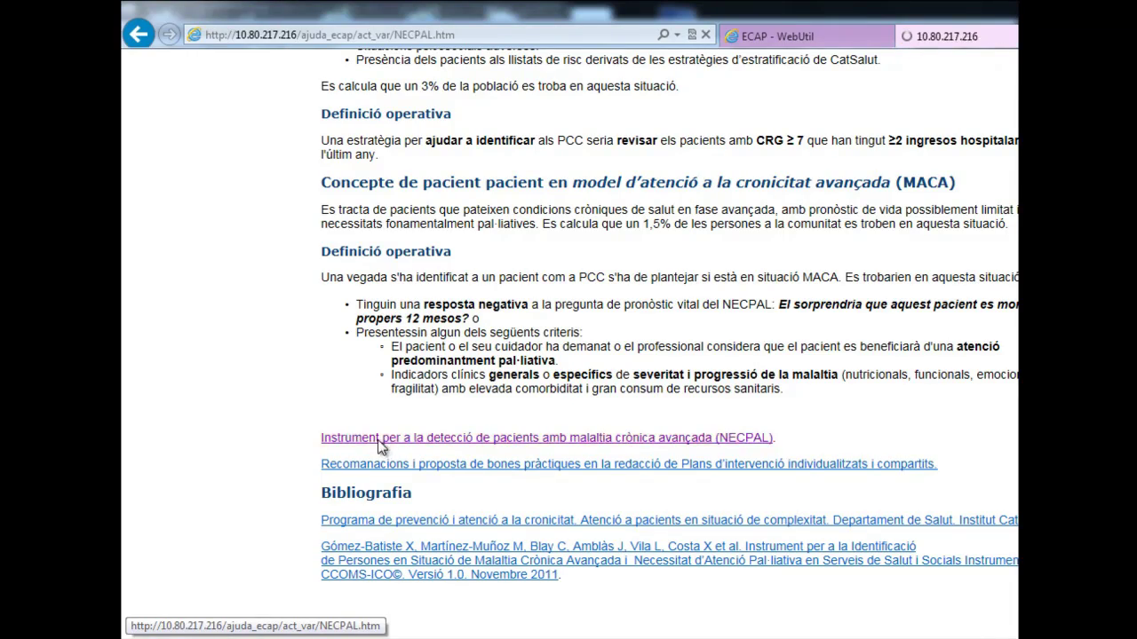
scroll(451, 443, down, 10)
scroll(451, 442, up, 10)
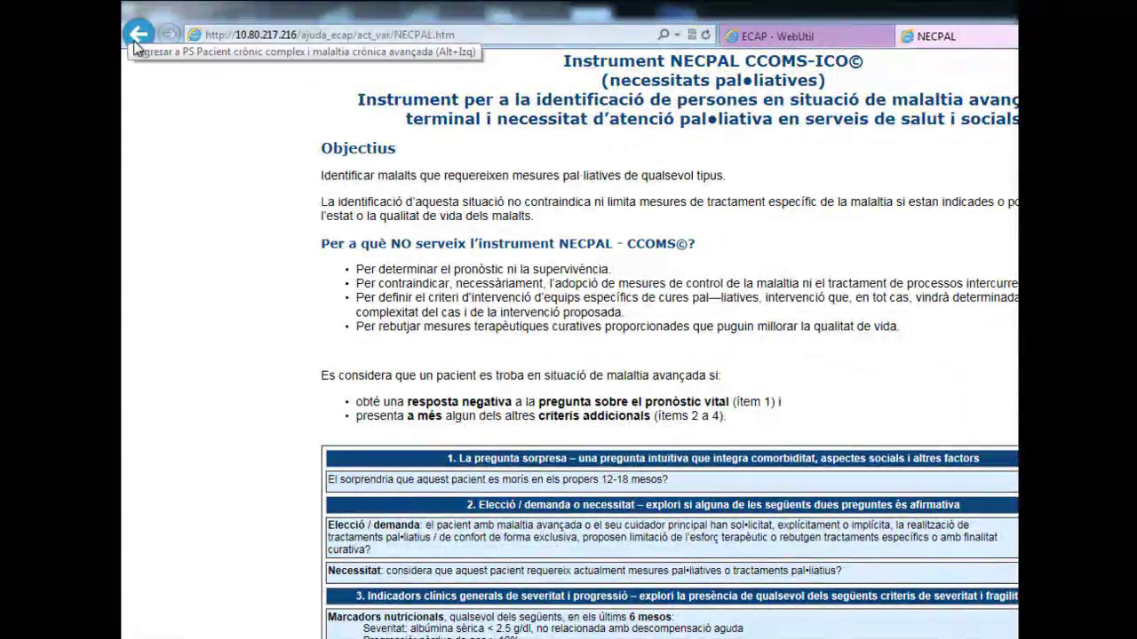
key(alt+F4)
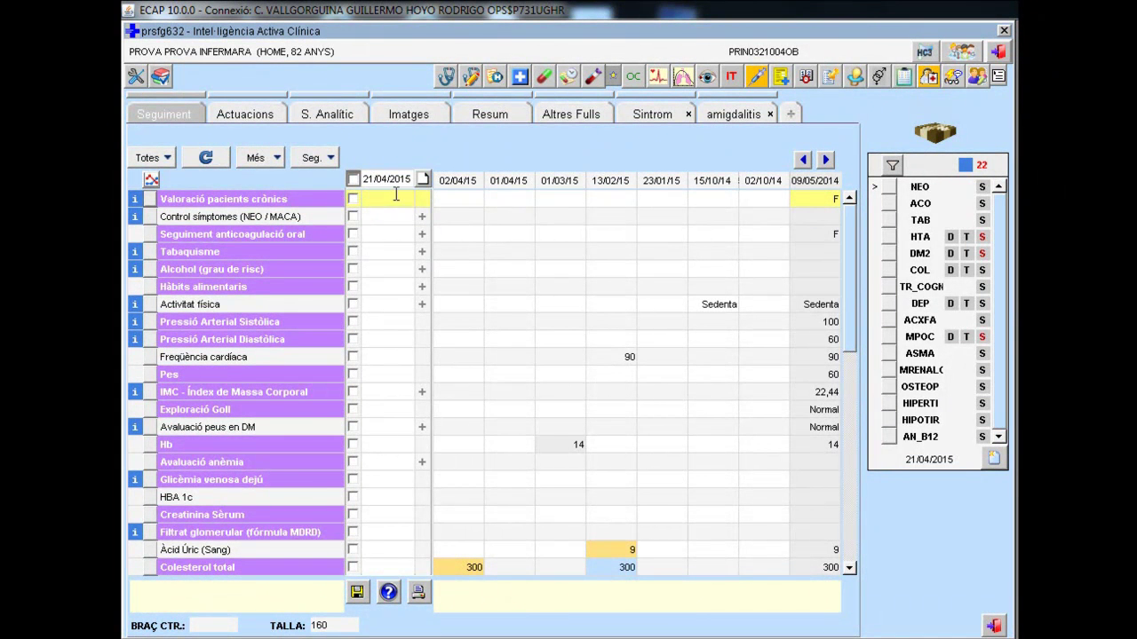
Set the date of the entry column to 01/04/2015.
click(400, 181)
text(01/04/2015)
key(Return)
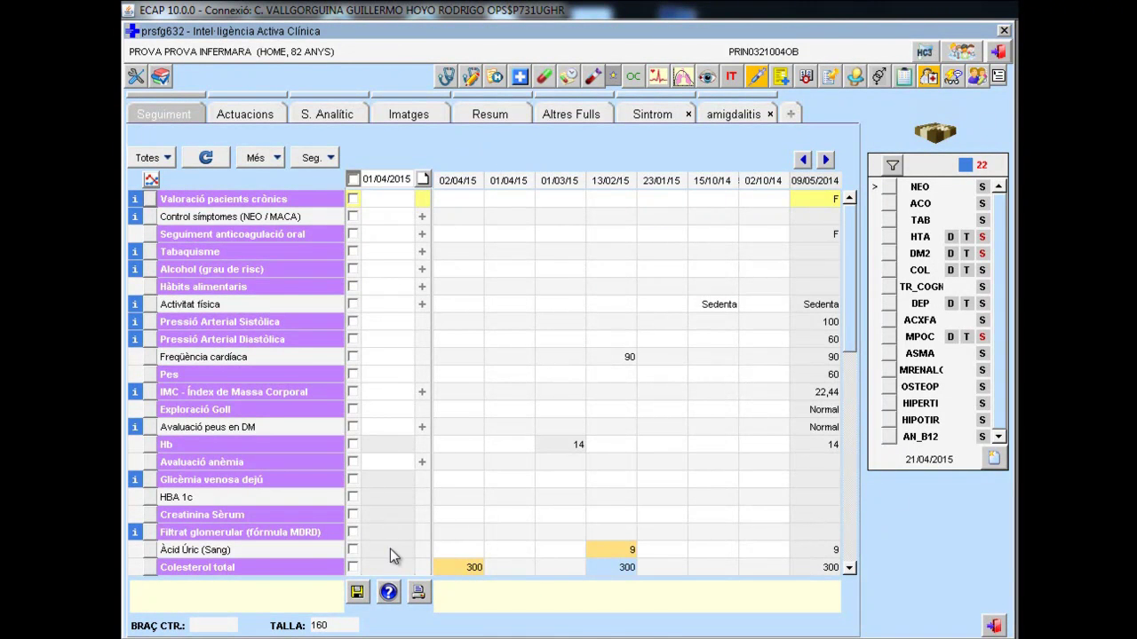
Check which variables accept values in the 01/04/2015 column, including Colesterol total, Activitat física and Control símptomes (NEO / MACA).
scroll(391, 552, down, 1)
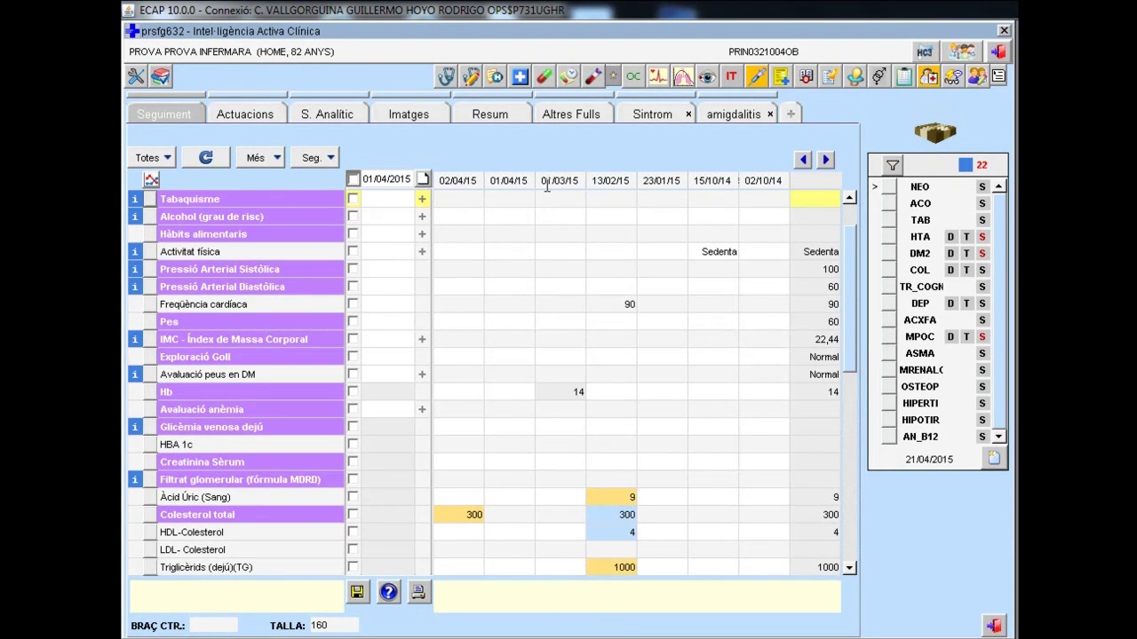
click(373, 516)
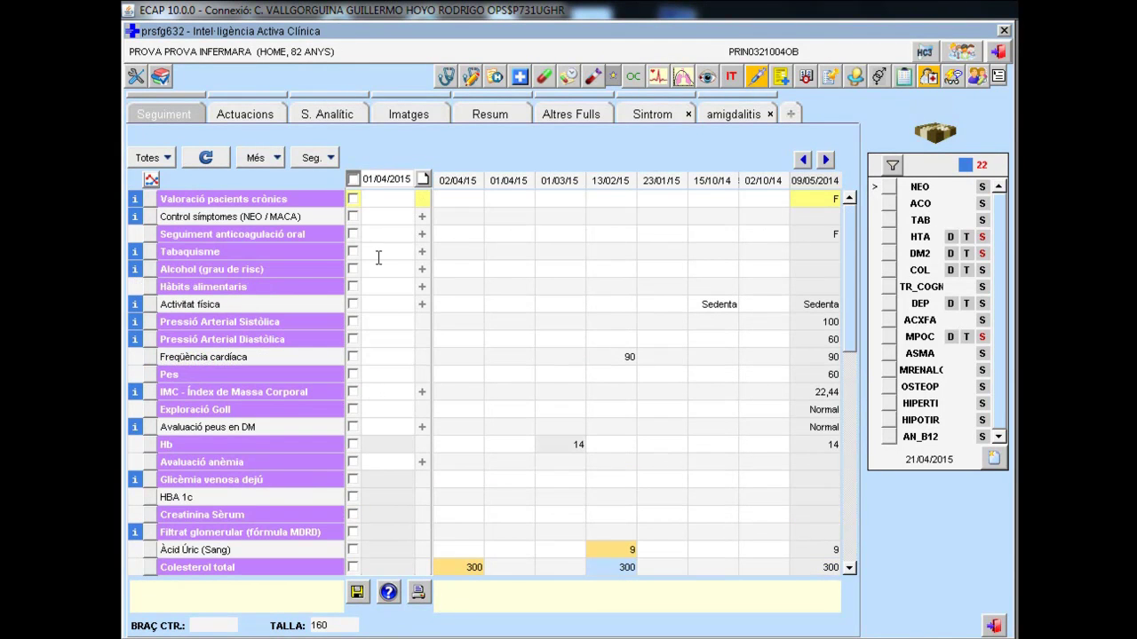
click(380, 194)
click(373, 303)
click(386, 203)
click(387, 217)
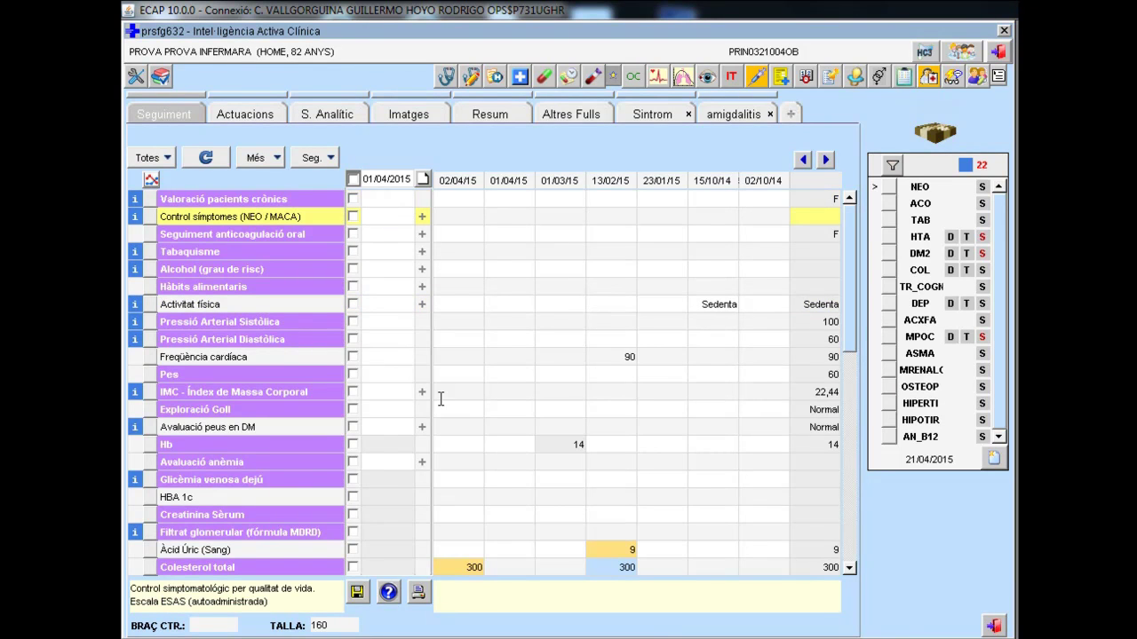
Enter 95 as the Freqüència cardíaca value in the 01/04/2015 column.
click(372, 356)
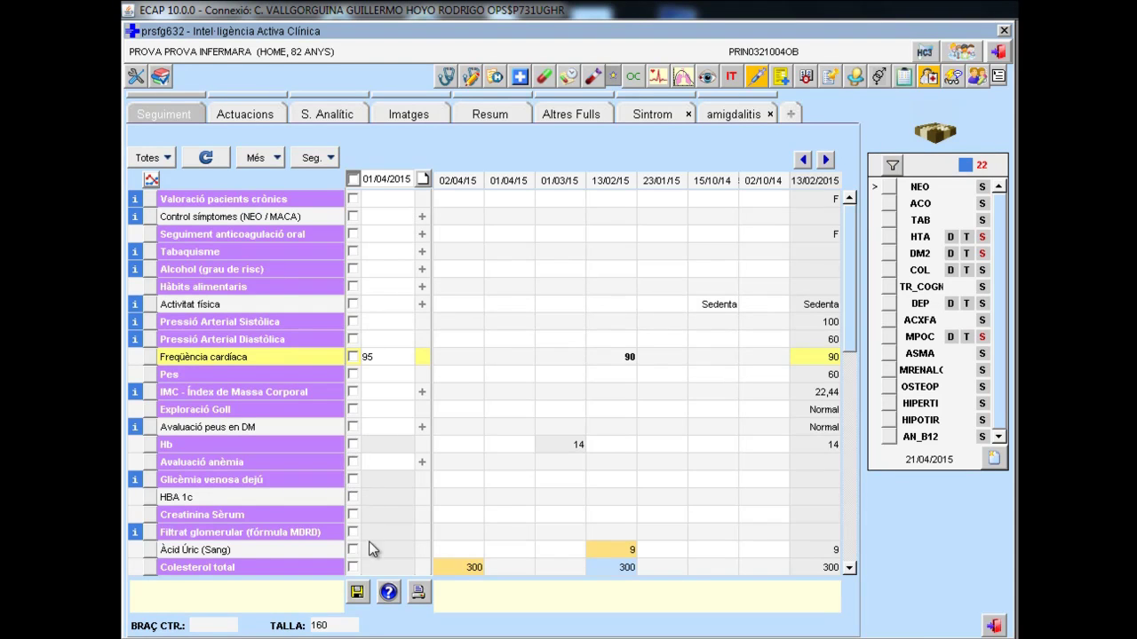
scroll(372, 544, down, 3)
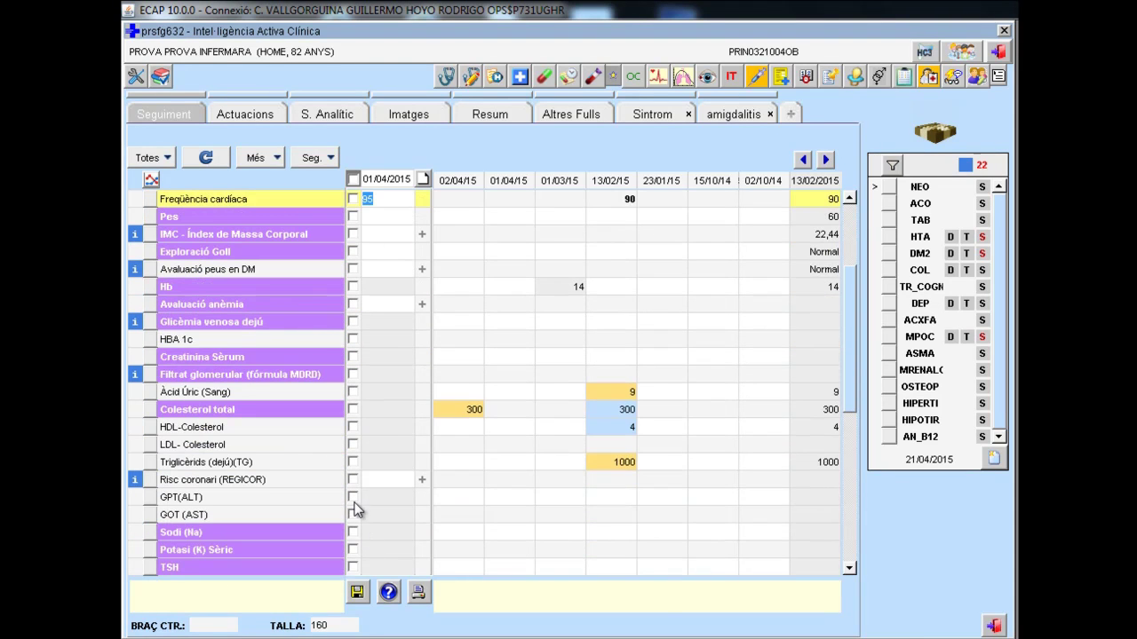
scroll(360, 515, down, 1)
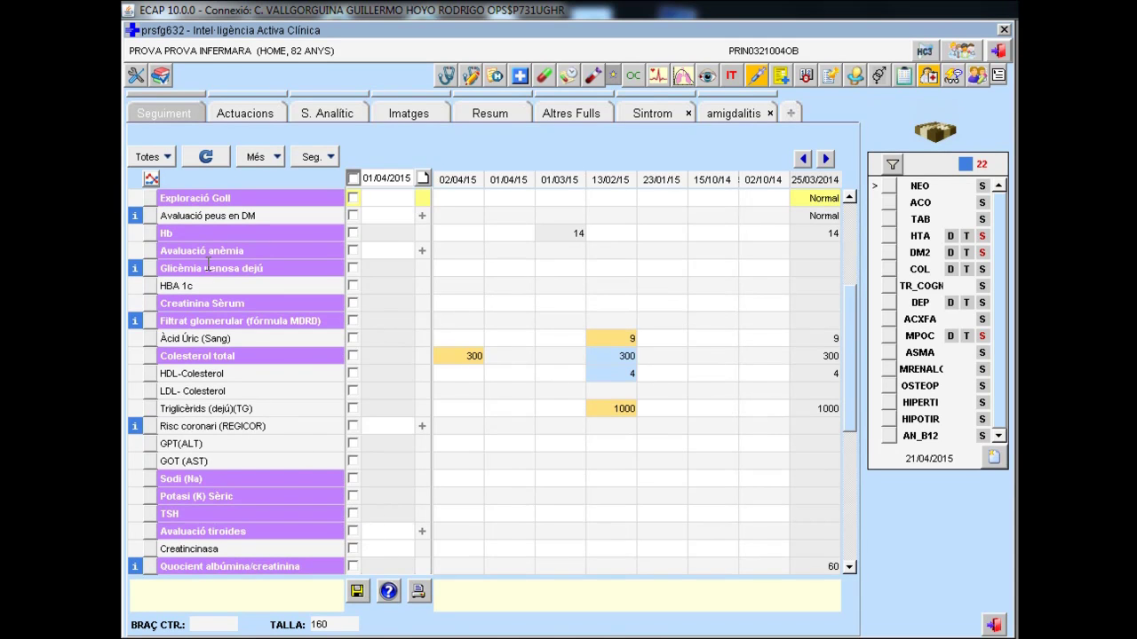
Open the Activitat física variable group and record Grau d'activitat física habitual as Adequat for 01/04/2015.
scroll(210, 293, up, 2)
scroll(330, 259, up, 1)
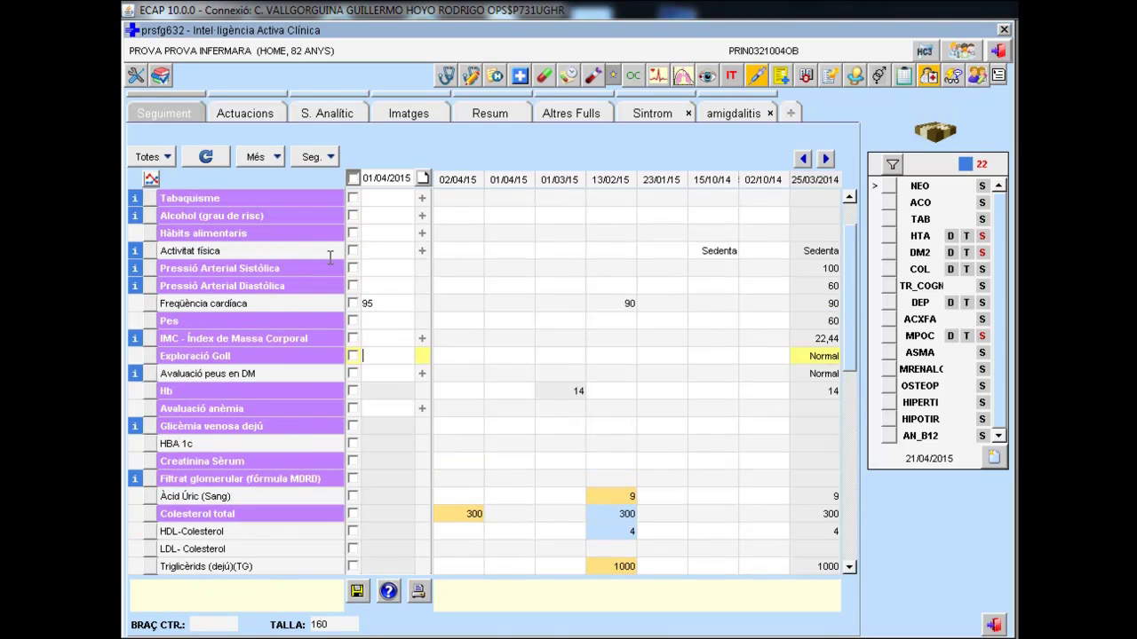
click(388, 252)
click(421, 250)
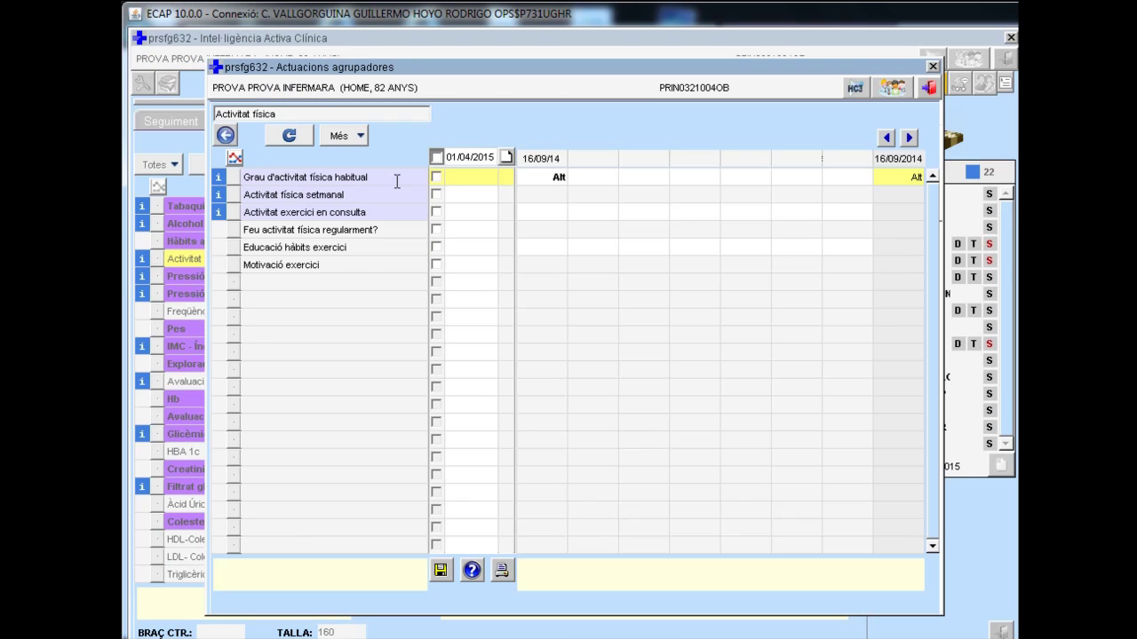
click(481, 174)
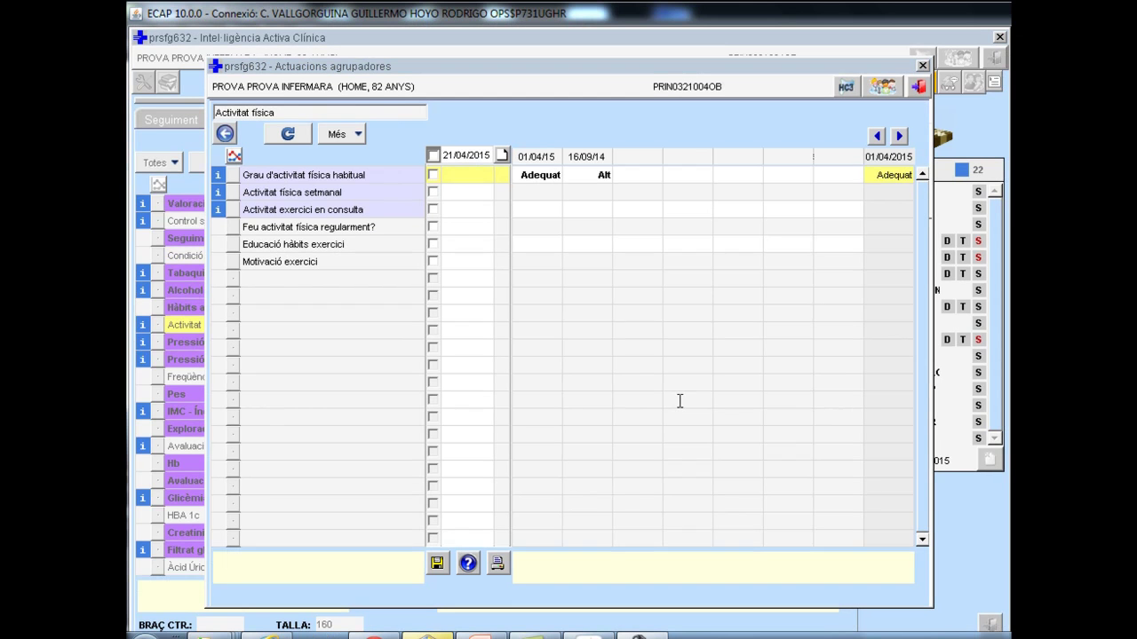
Record Grau d'activitat física habitual as Alt for 21/04/2015, mark the entry for the clinical notes, and save it.
double_click(473, 174)
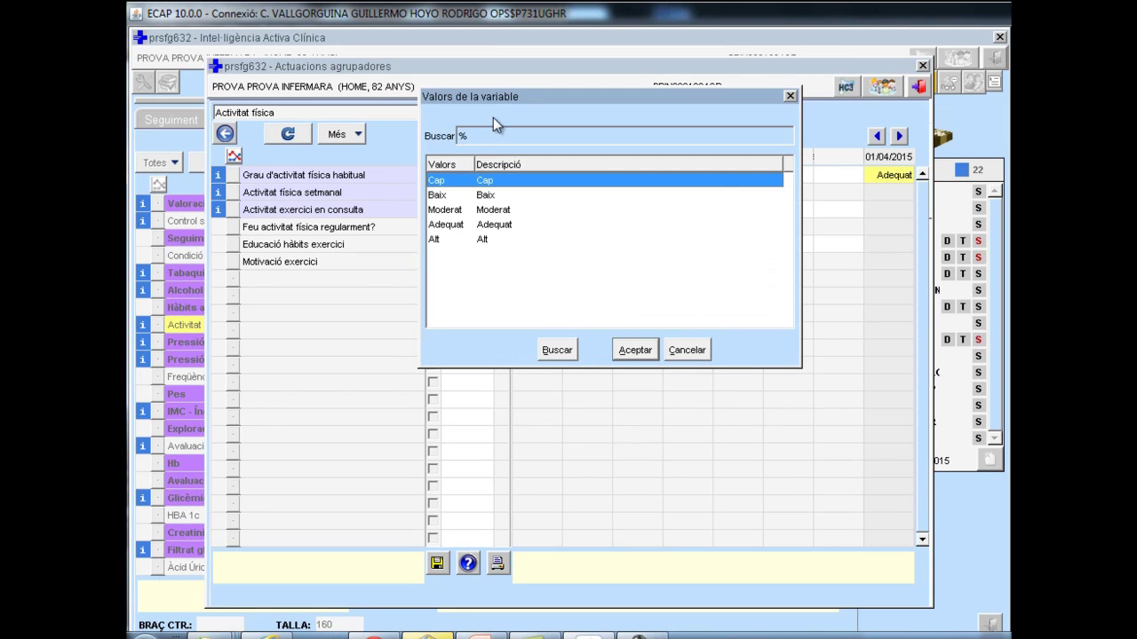
click(494, 194)
click(498, 209)
click(499, 225)
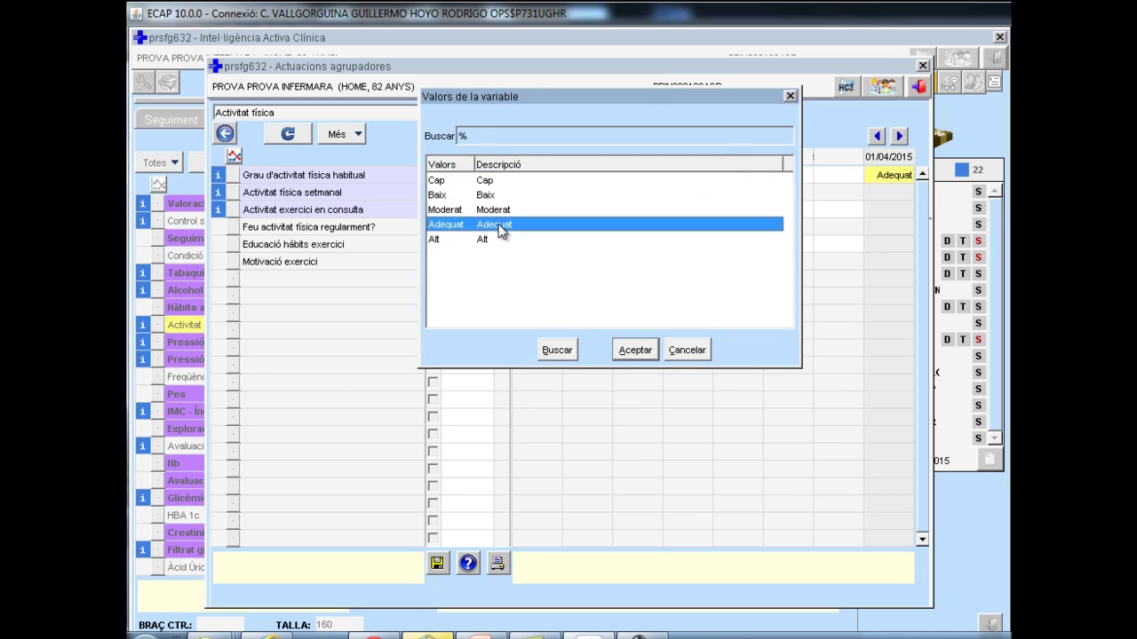
click(487, 240)
click(632, 351)
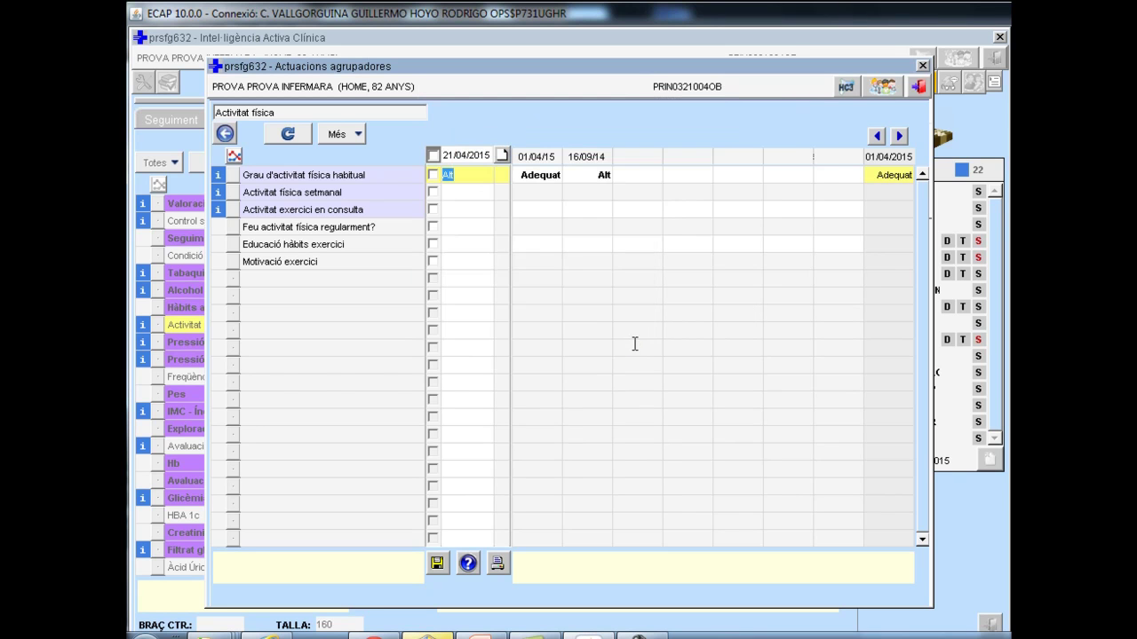
click(433, 175)
click(434, 197)
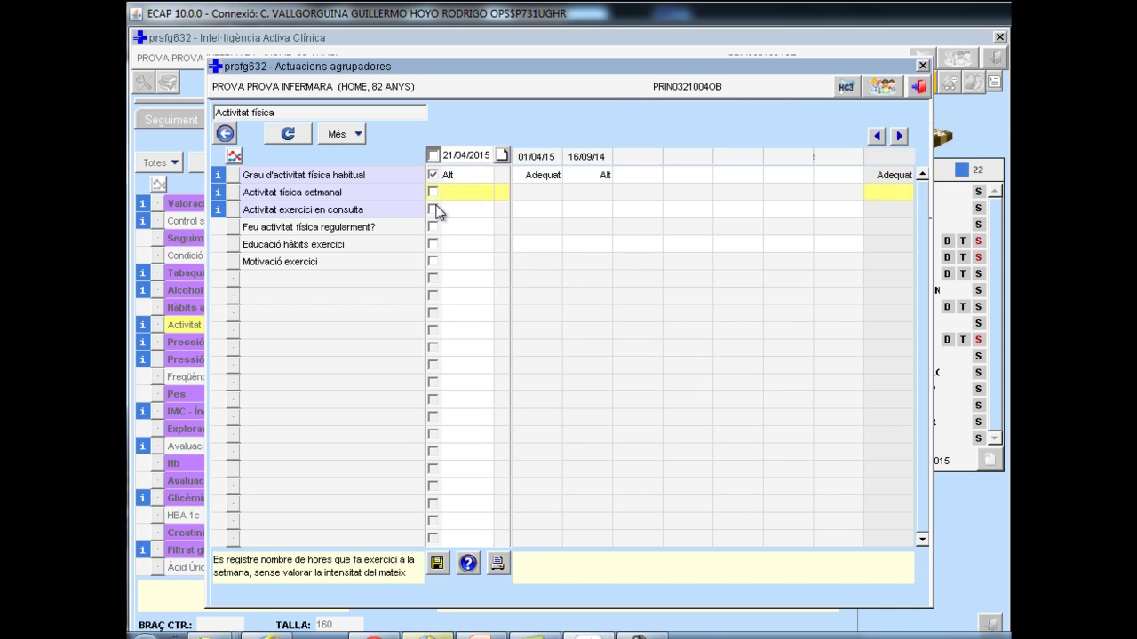
click(437, 565)
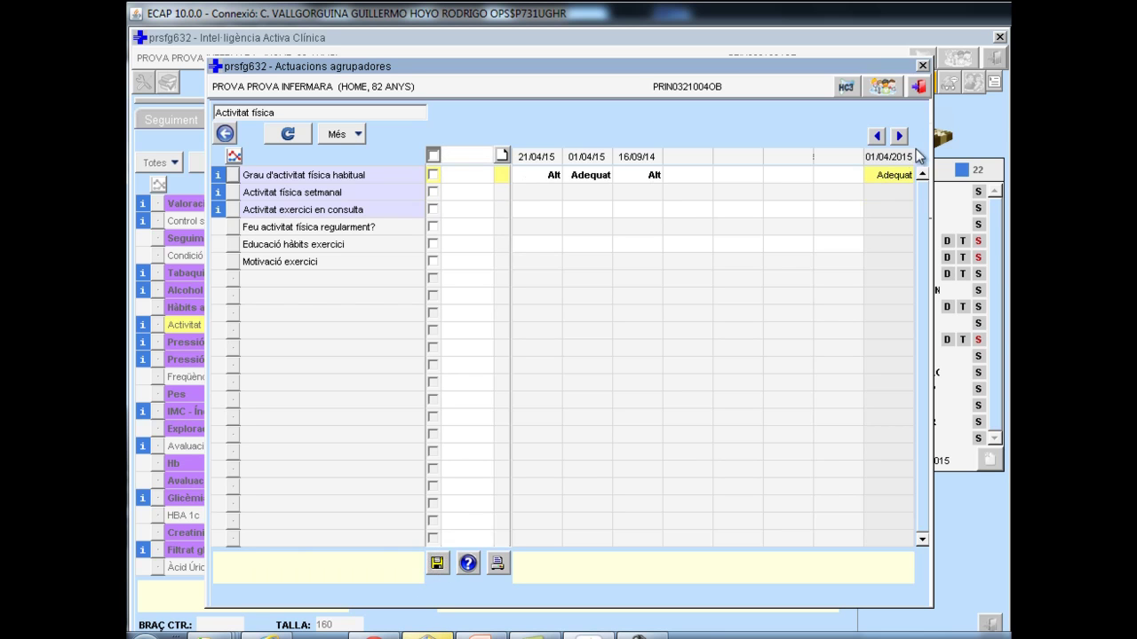
Return to the follow-up sheet, record Activitat física as Correcte for 21/04/2015 with its checkbox marked, and save.
click(919, 86)
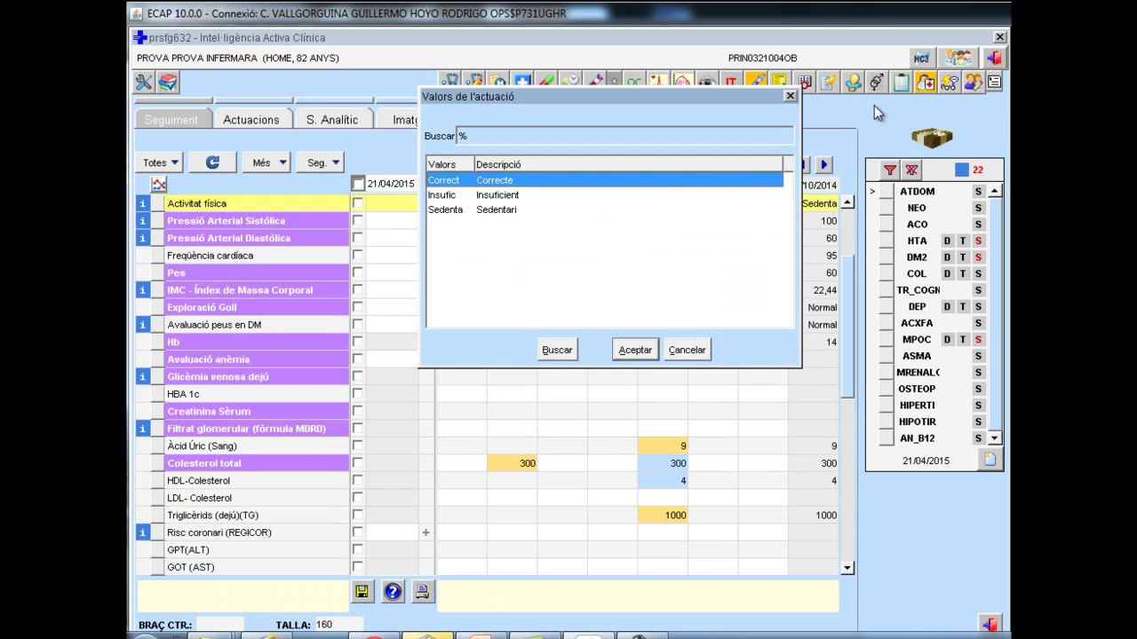
click(647, 352)
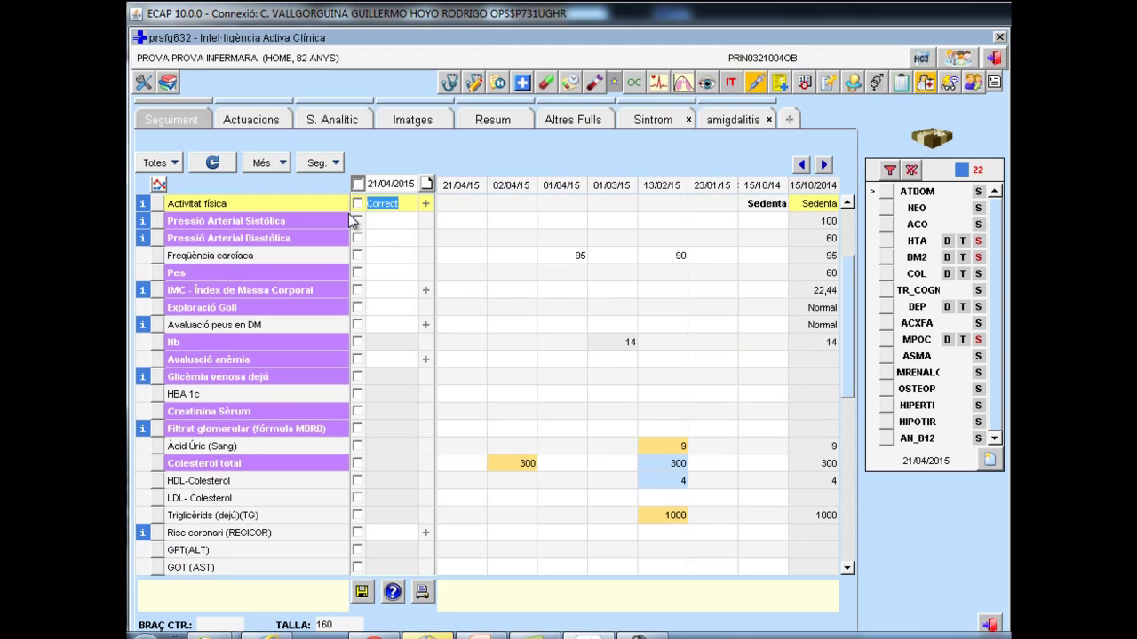
click(357, 204)
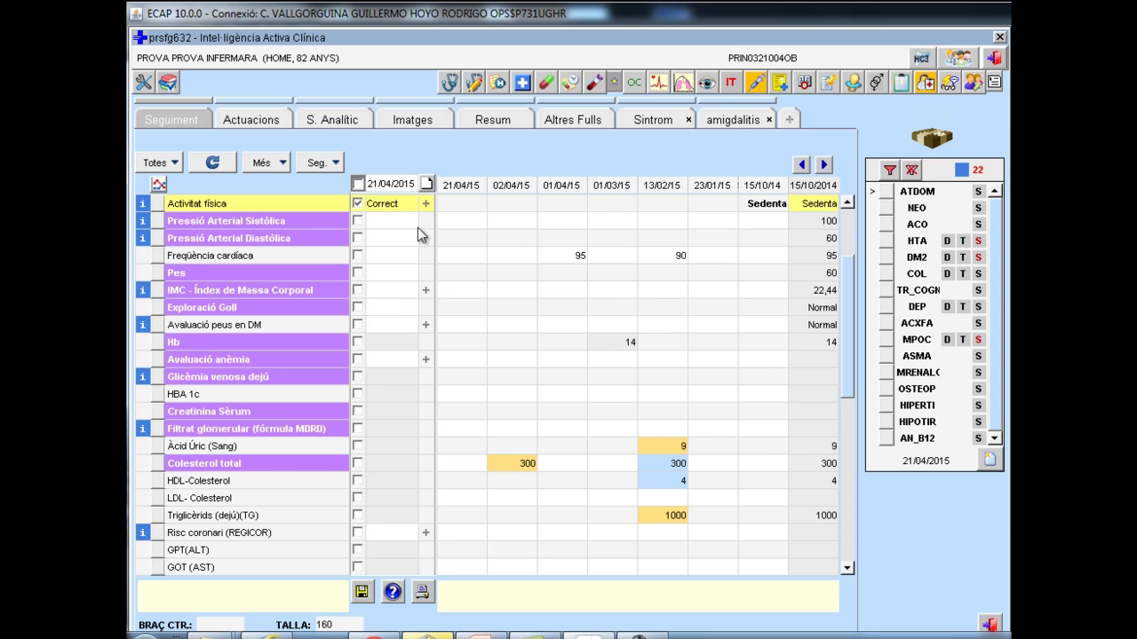
click(362, 592)
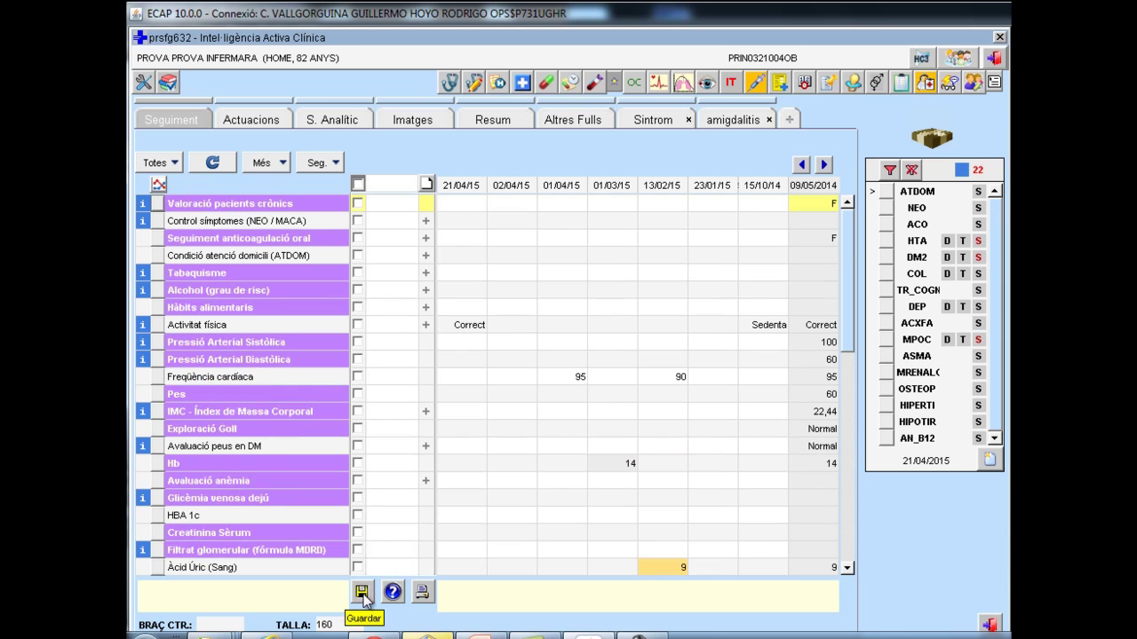
Check the saved values in the patient's previous clinical notes and look through the Seguiment variable list.
click(448, 84)
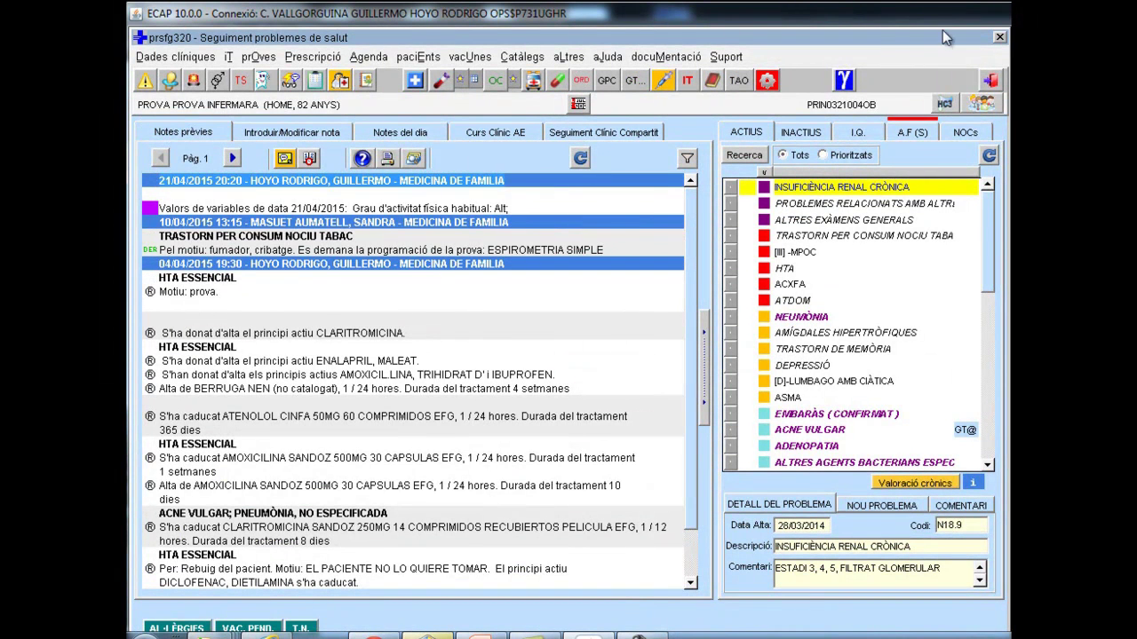
click(992, 82)
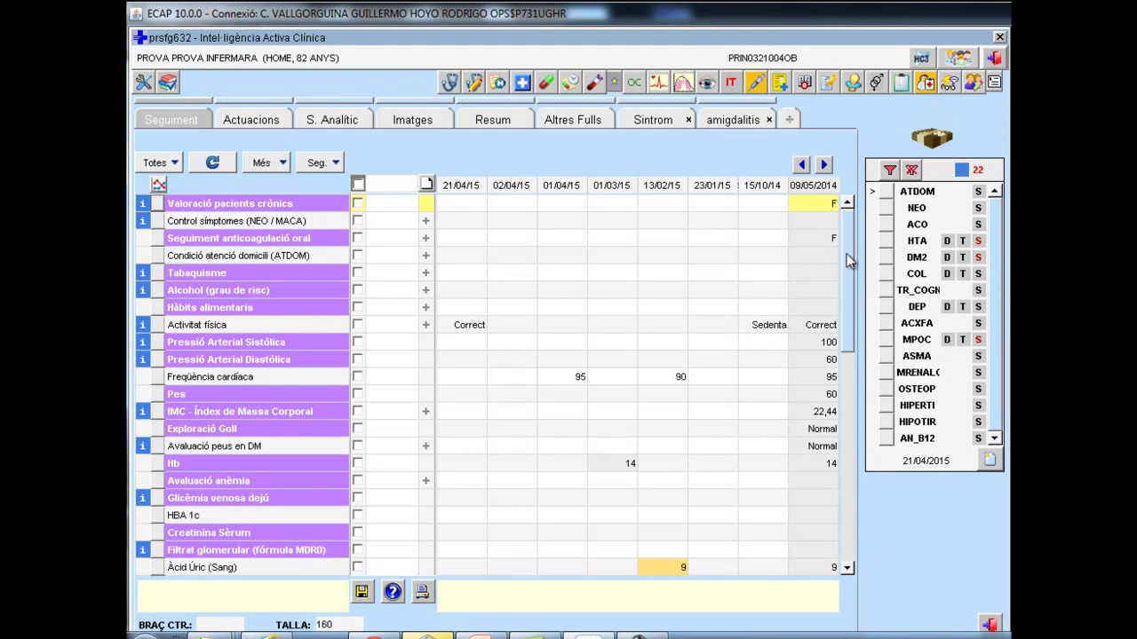
drag(844, 259, 850, 388)
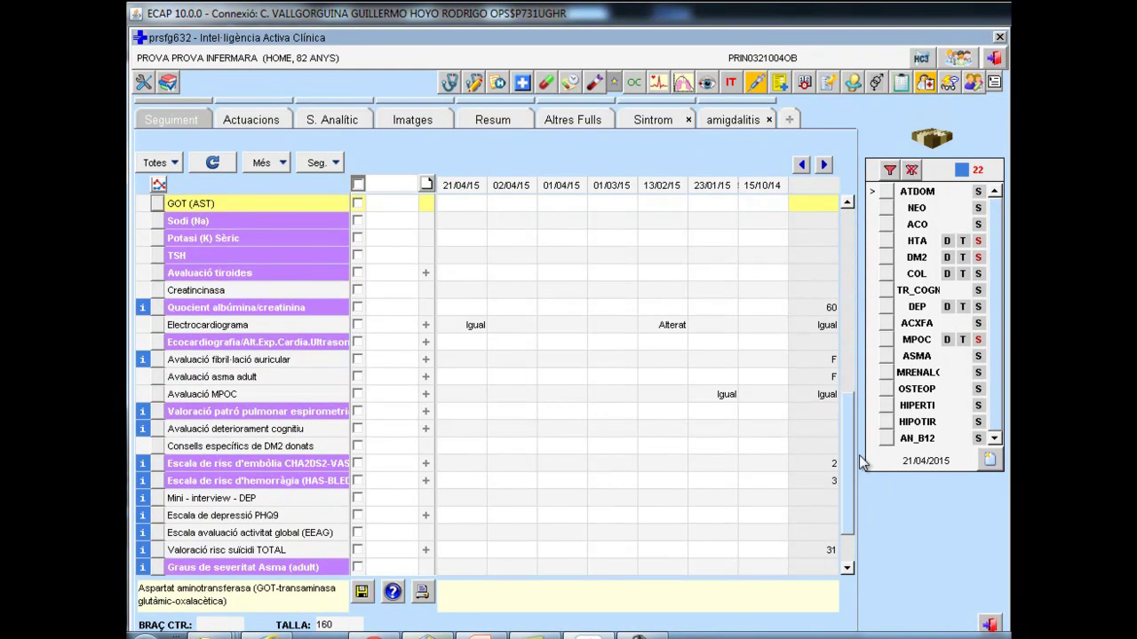
drag(848, 462, 830, 262)
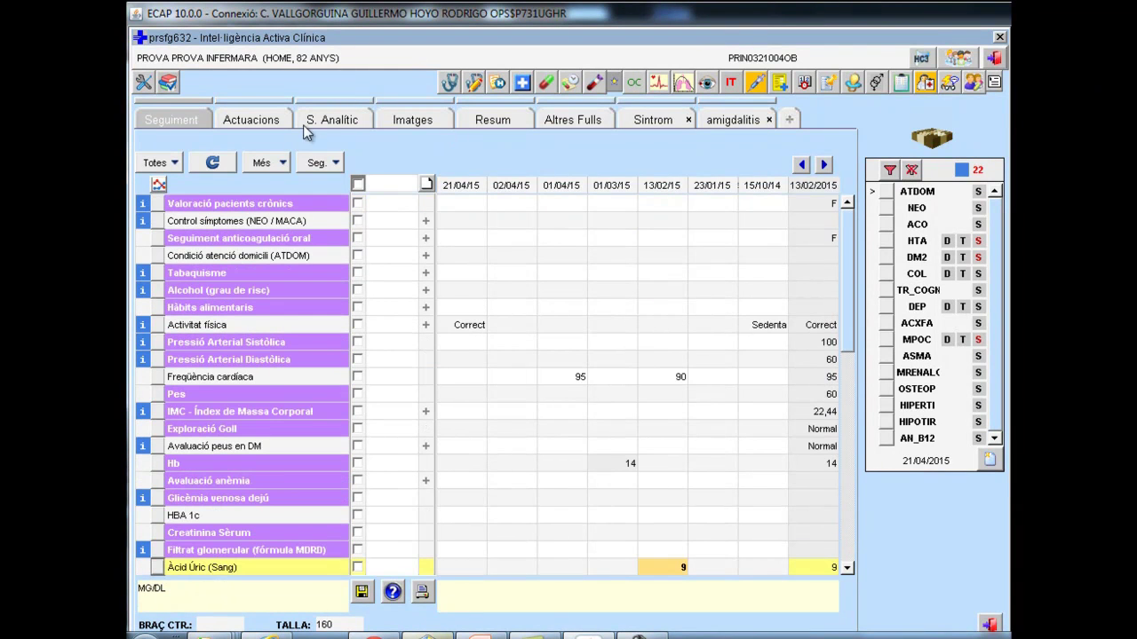
View the patient's Actuacions alerts and the S. Analític laboratory follow-up sheet, closing each one.
click(252, 120)
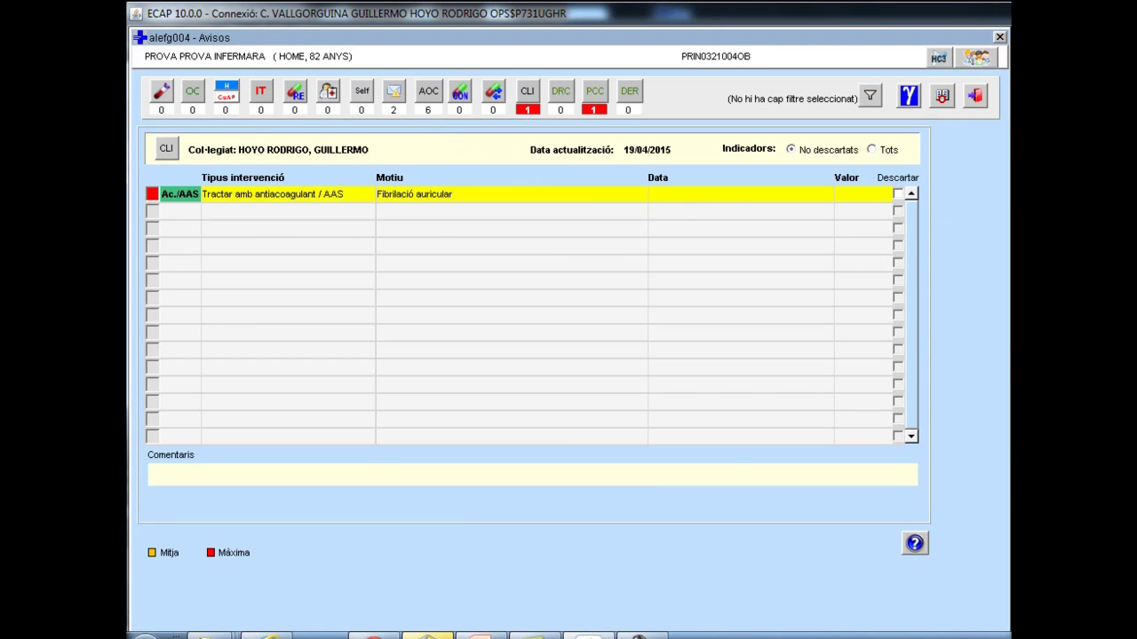
click(976, 95)
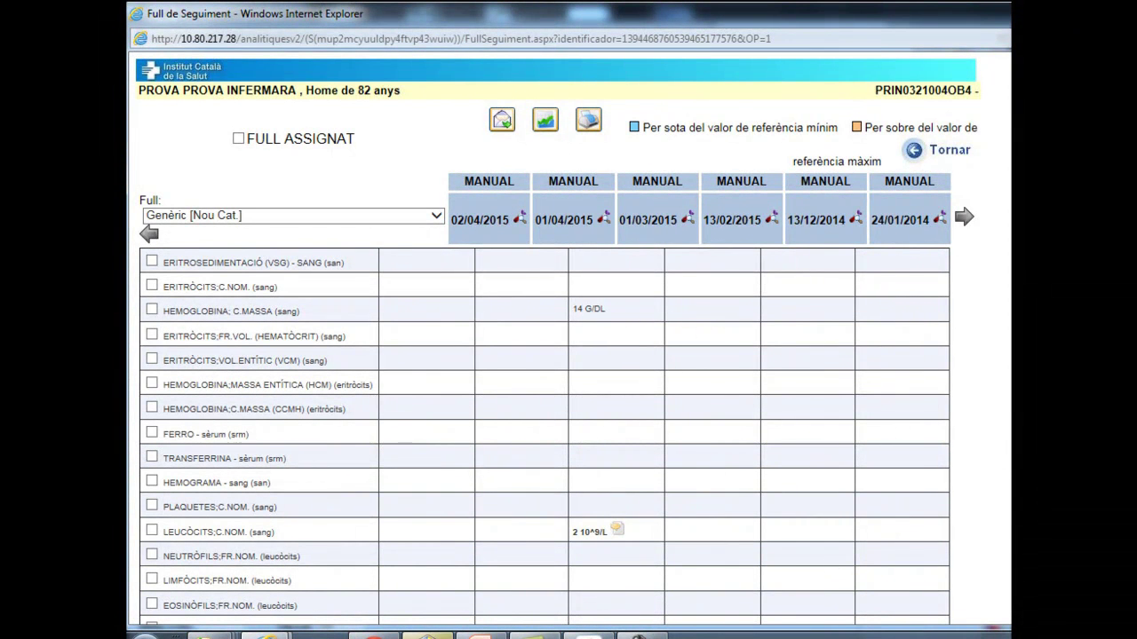
key(alt+F4)
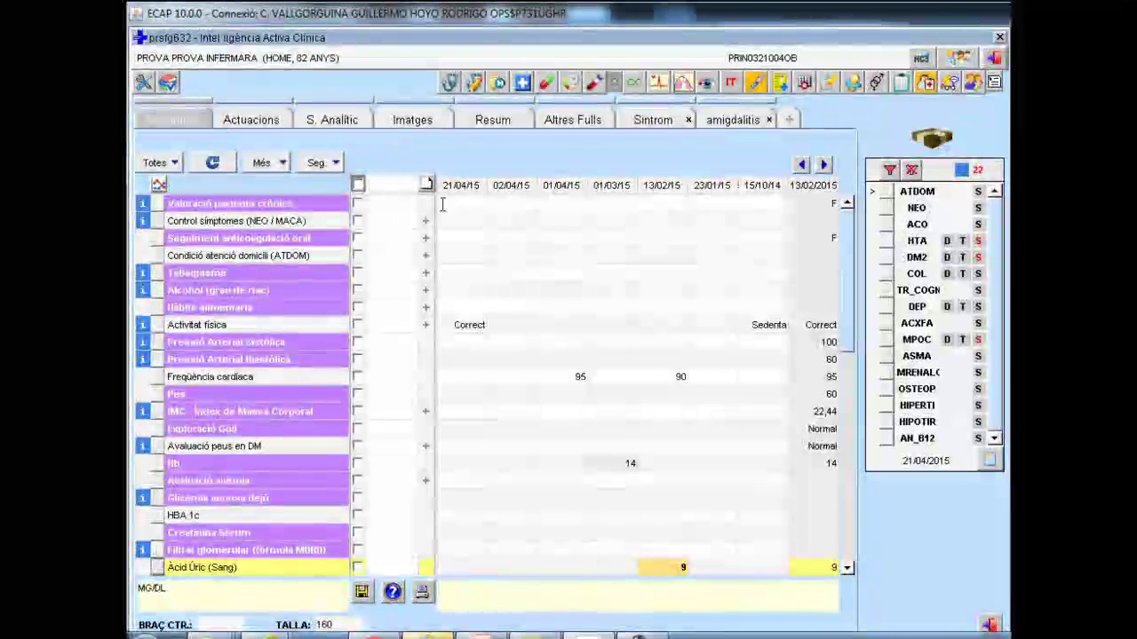
Open the patient's Imatges reports, filter them by Alta Urgències, and restore the filter to Tots.
click(425, 117)
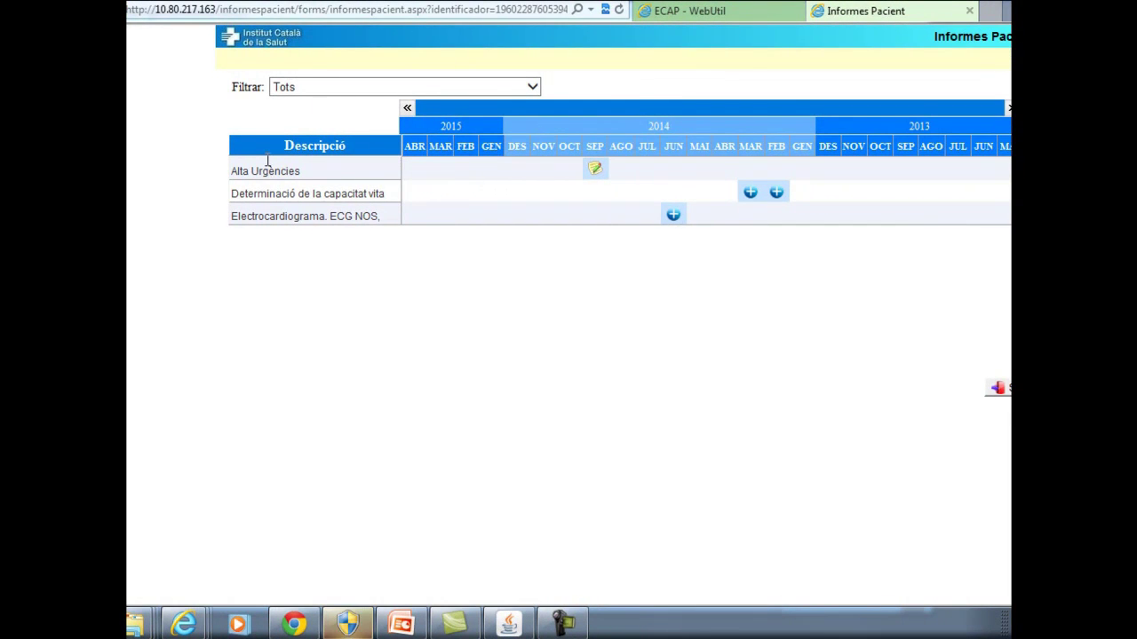
click(532, 87)
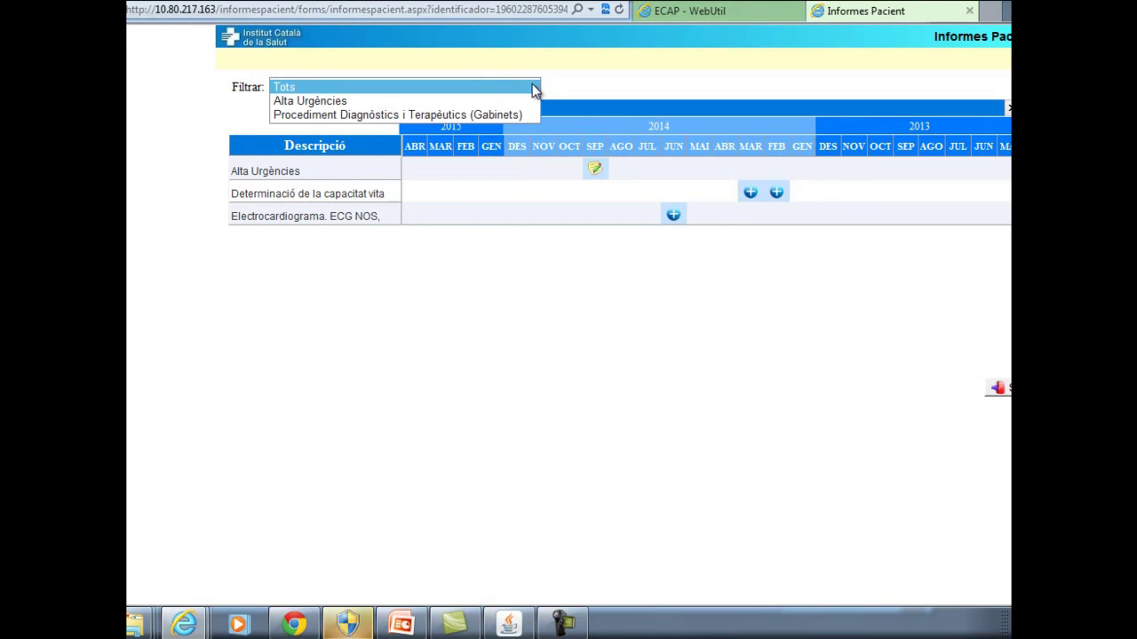
click(367, 102)
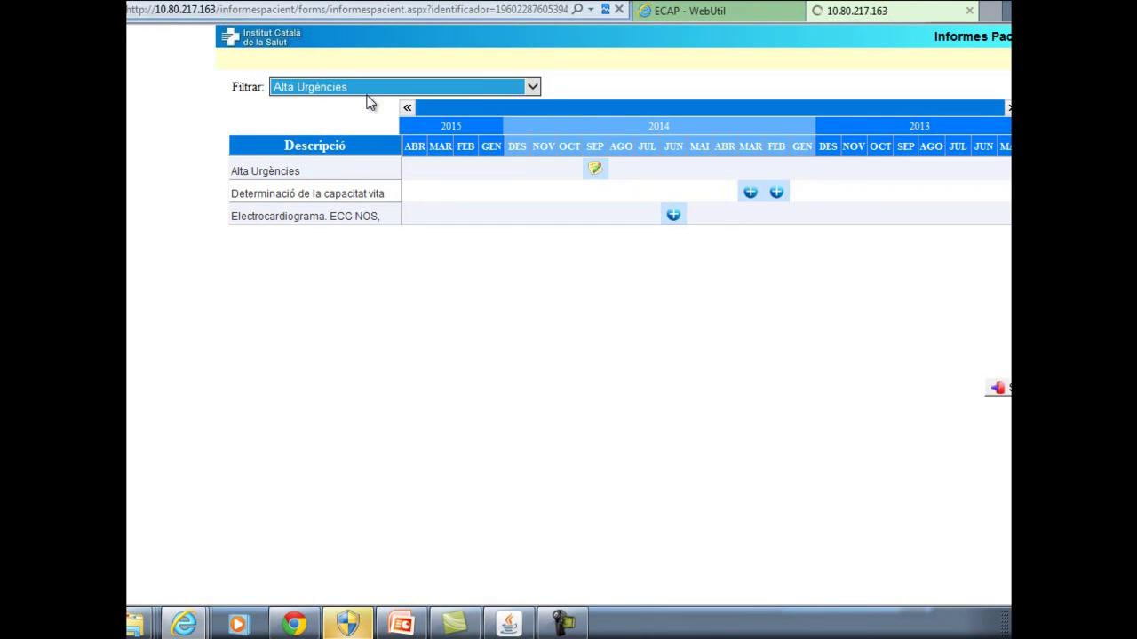
click(538, 89)
click(324, 71)
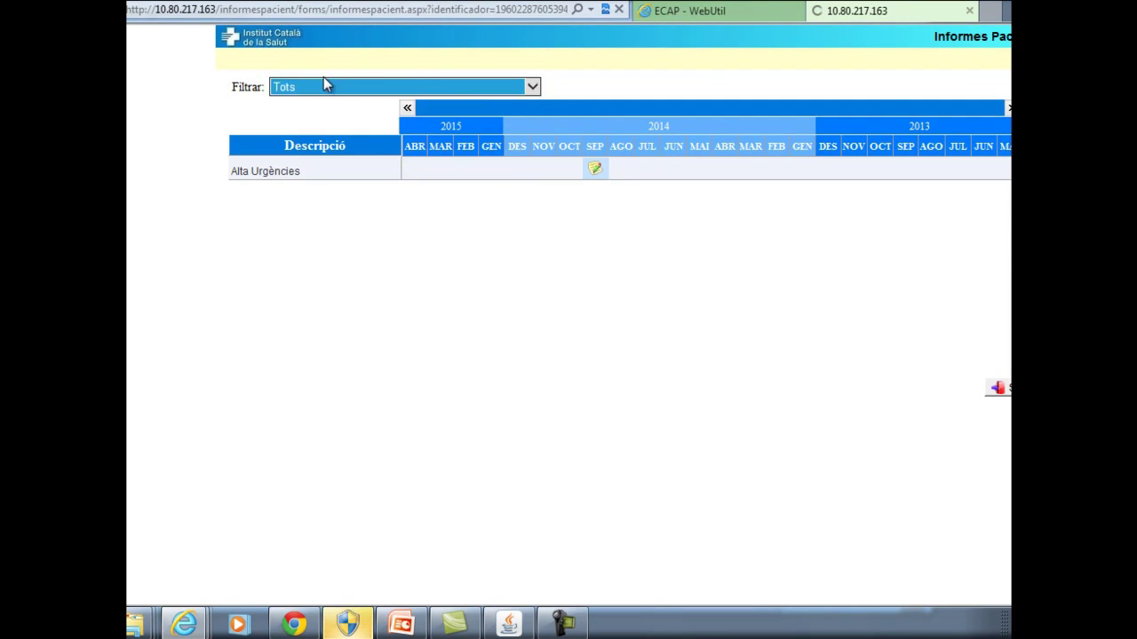
View the list of June 2014 Electrocardiograma reports and return to Intel·ligència Activa Clínica.
click(673, 216)
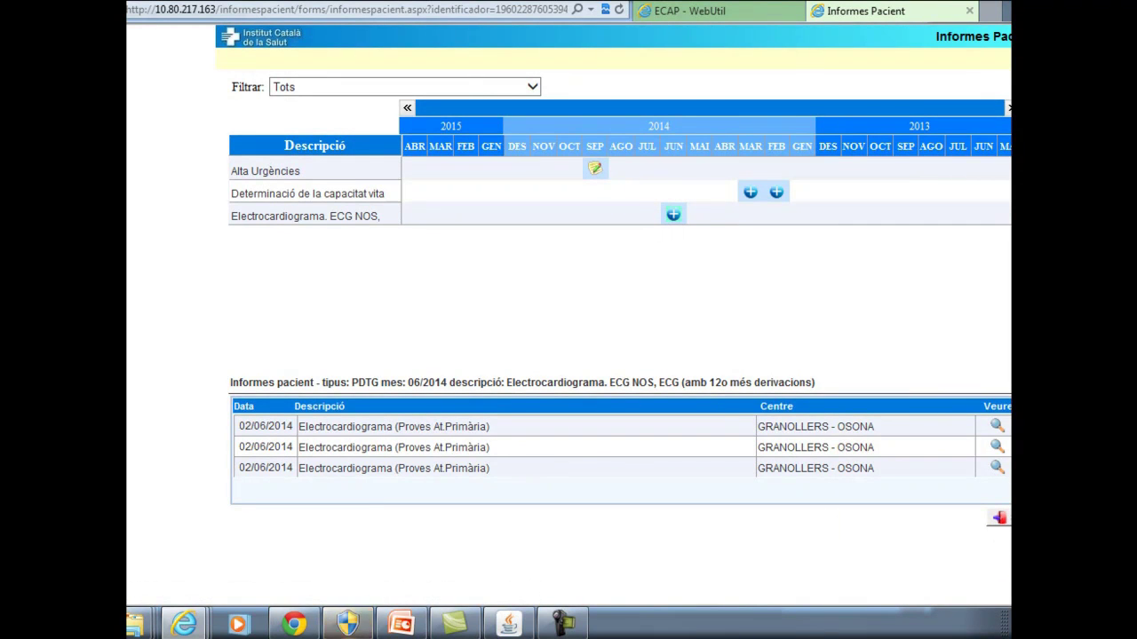
click(999, 516)
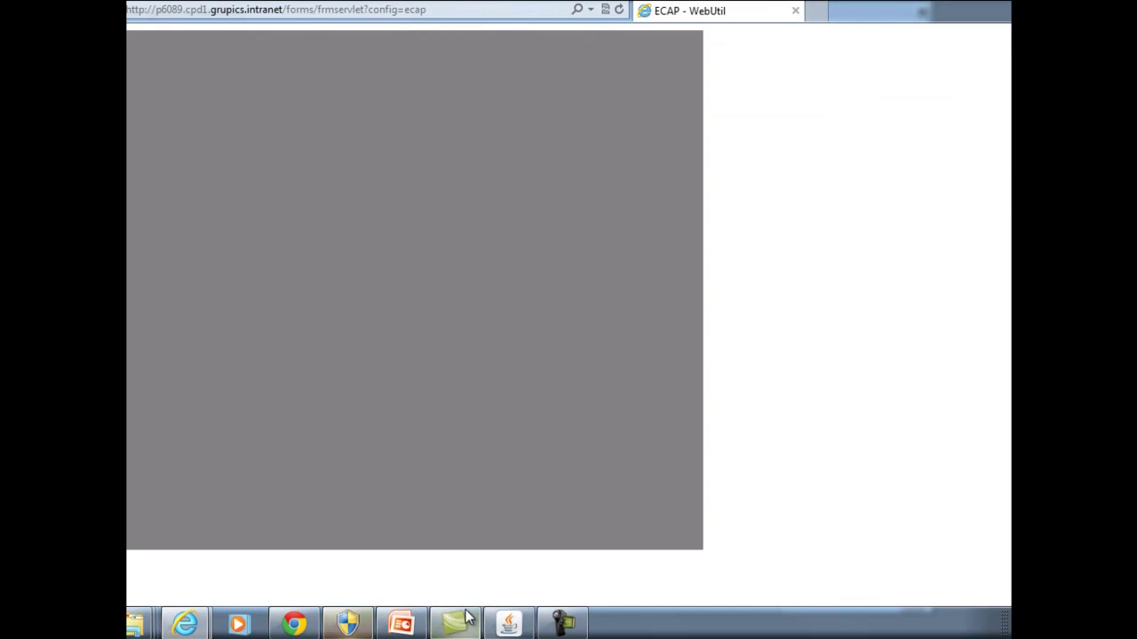
click(508, 624)
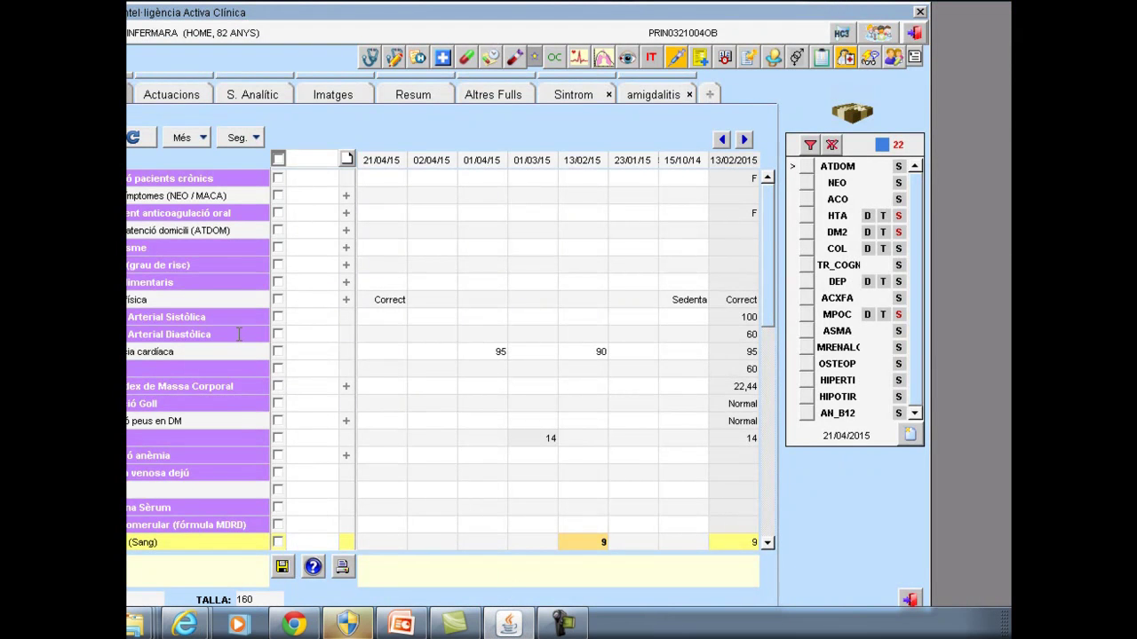
Open the Resum sheet, load its dated value history, and look through the patient's recorded variables.
click(413, 94)
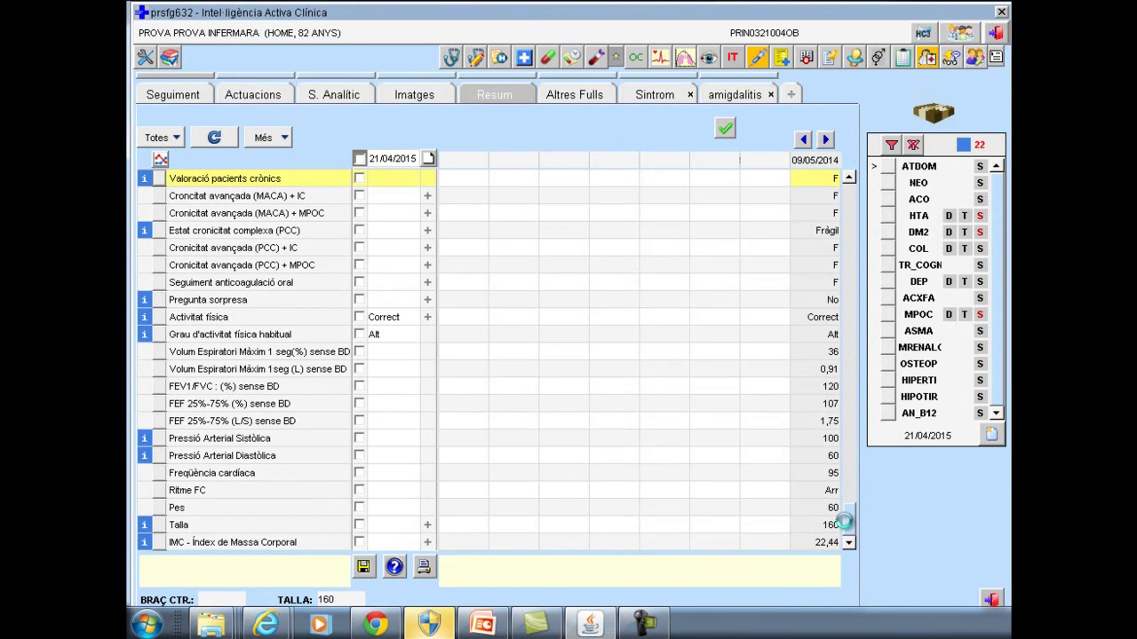
click(849, 498)
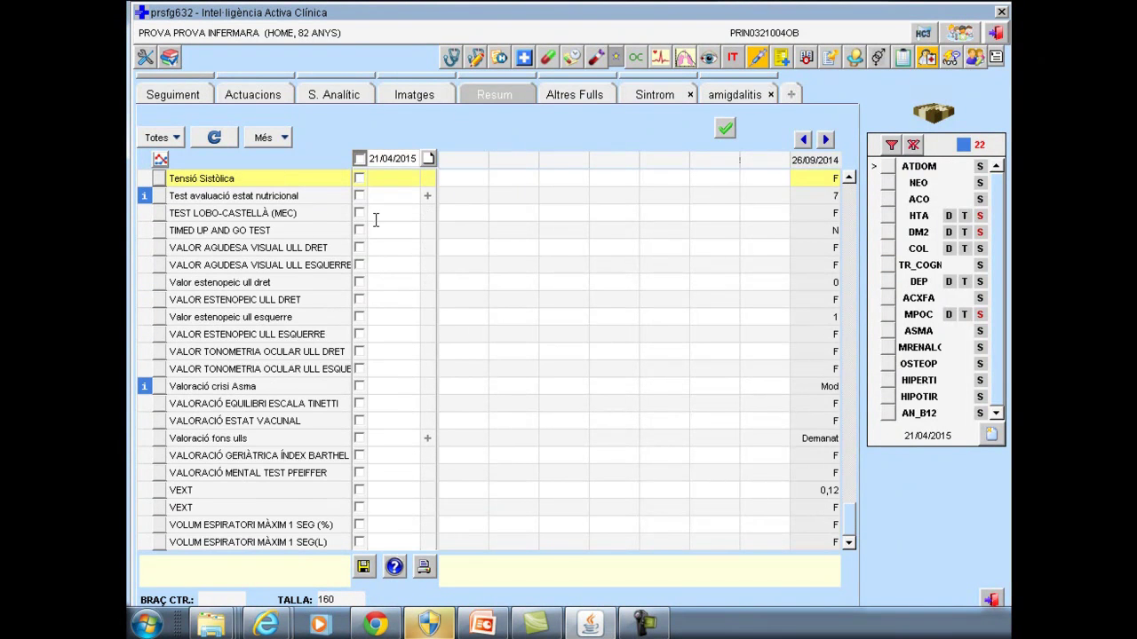
click(725, 131)
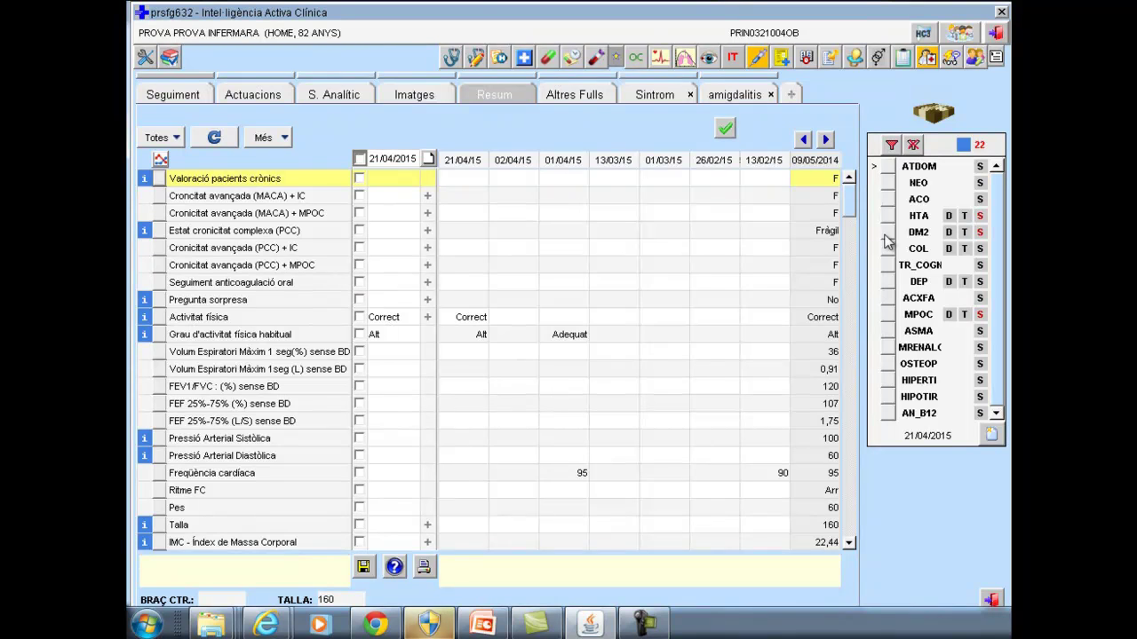
scroll(421, 275, down, 2)
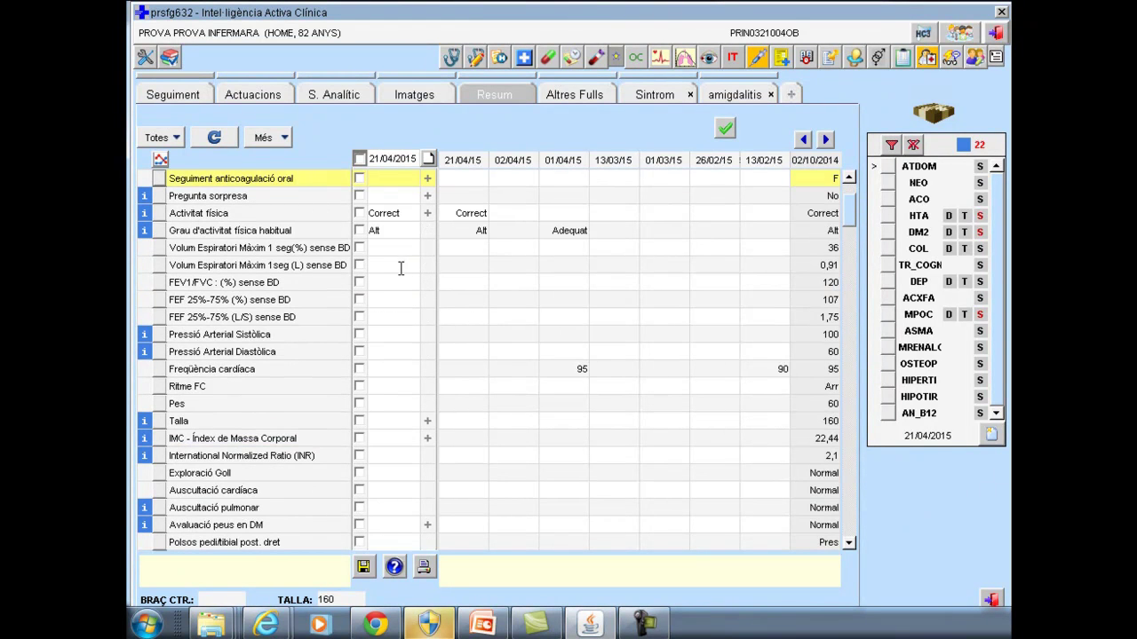
scroll(384, 283, down, 6)
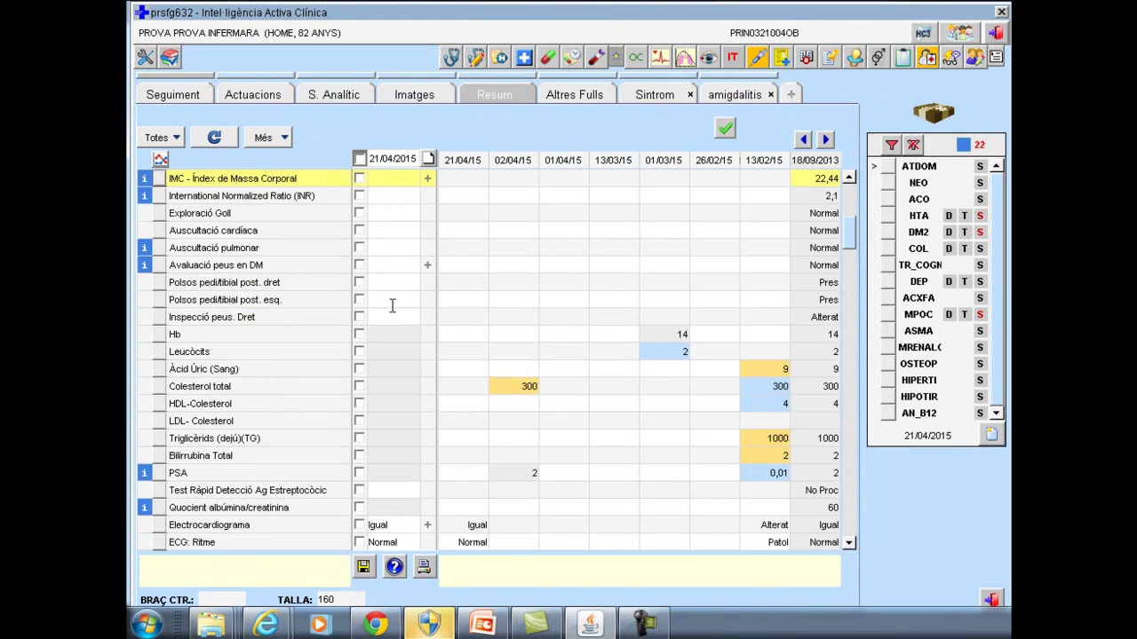
scroll(371, 174, up, 2)
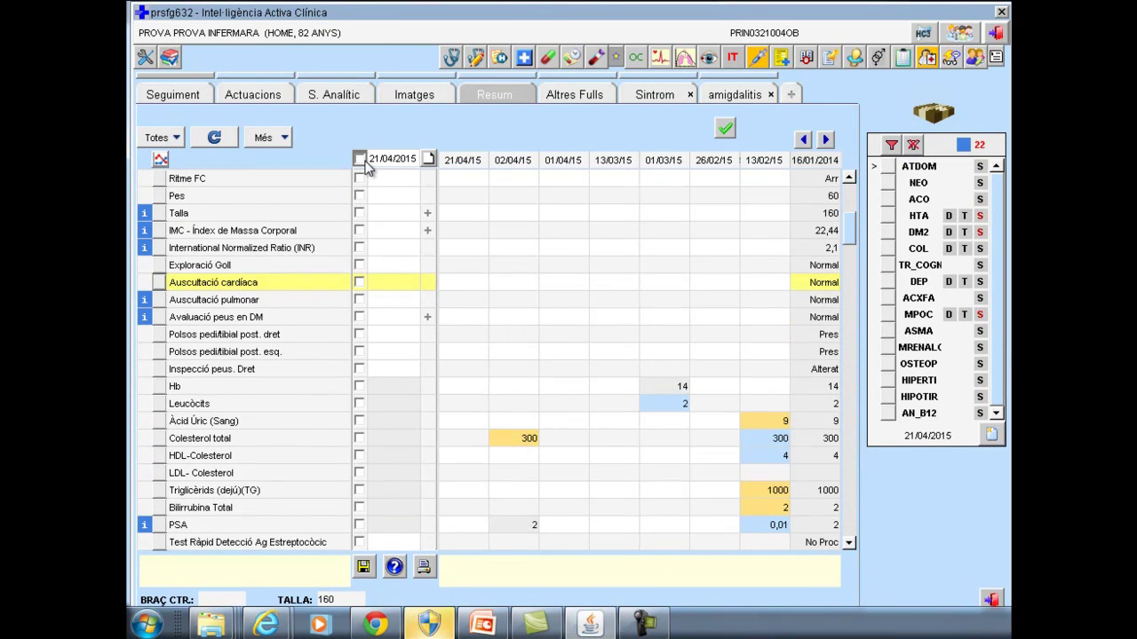
scroll(373, 179, up, 3)
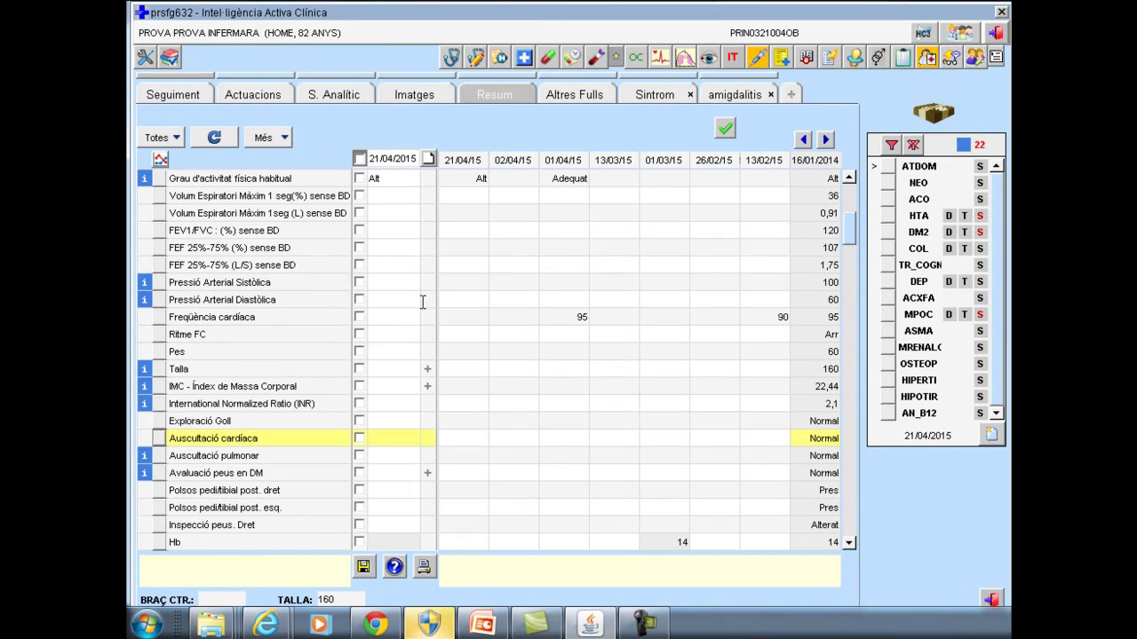
Mark all 21/04/2015 values in Resum, toggle the marks for Activitat física and Grau d'activitat física habitual, and save.
scroll(359, 157, up, 3)
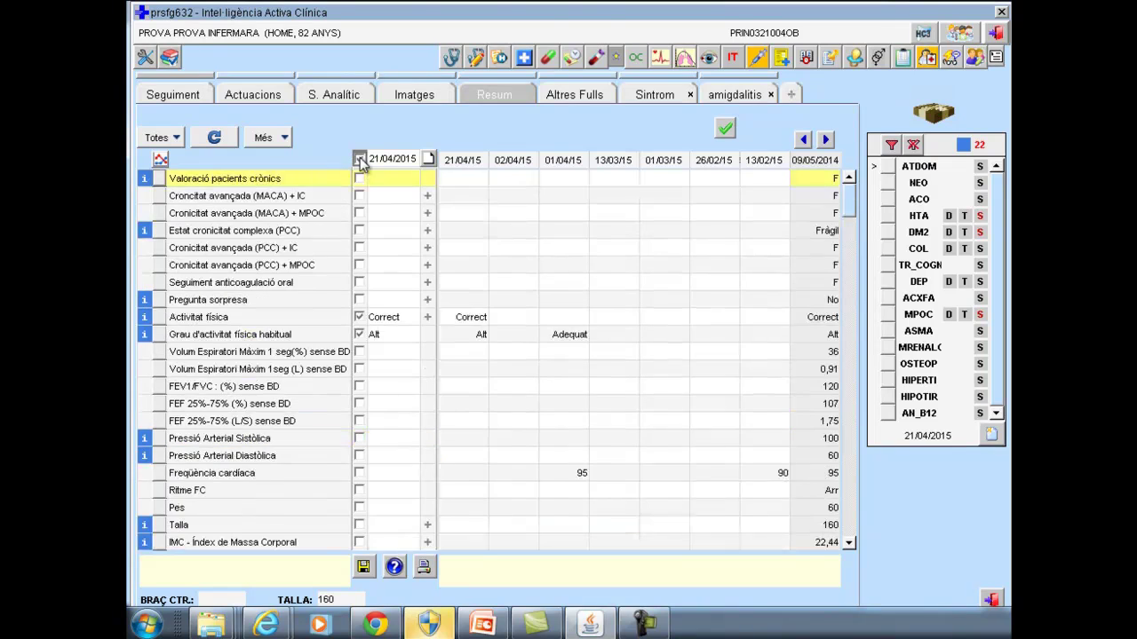
scroll(394, 545, down, 2)
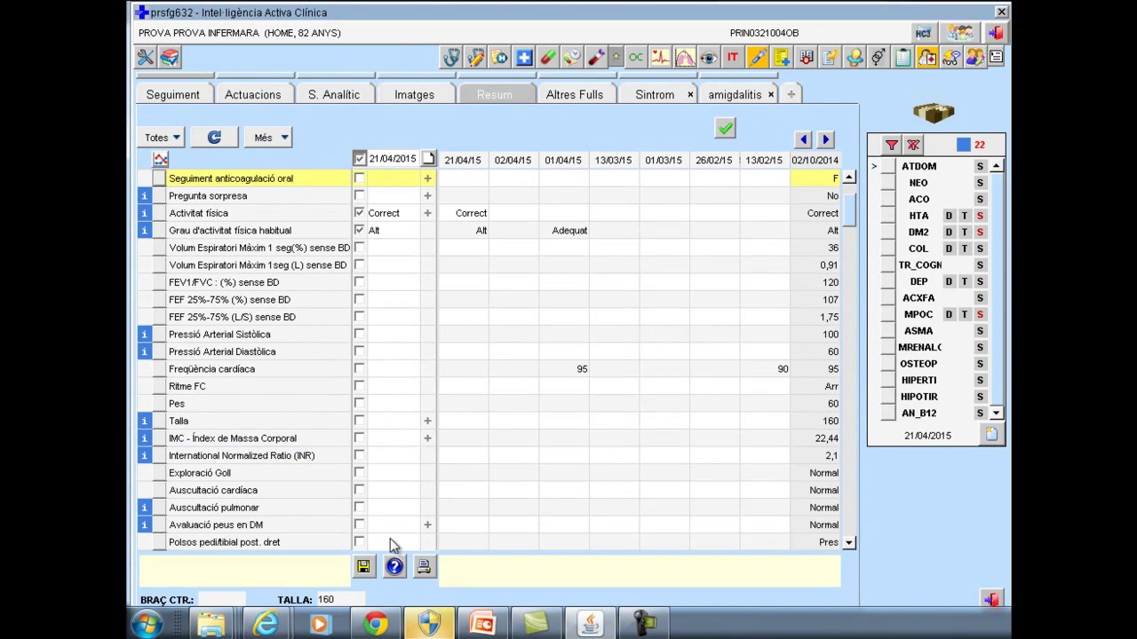
click(359, 230)
click(359, 213)
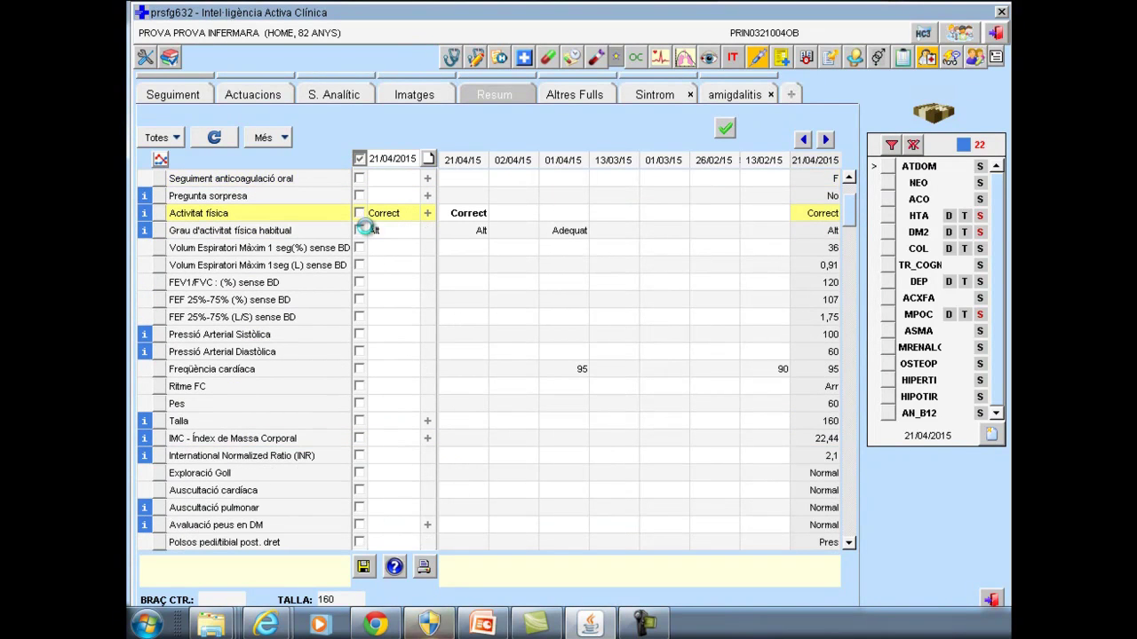
click(358, 230)
click(359, 214)
click(363, 566)
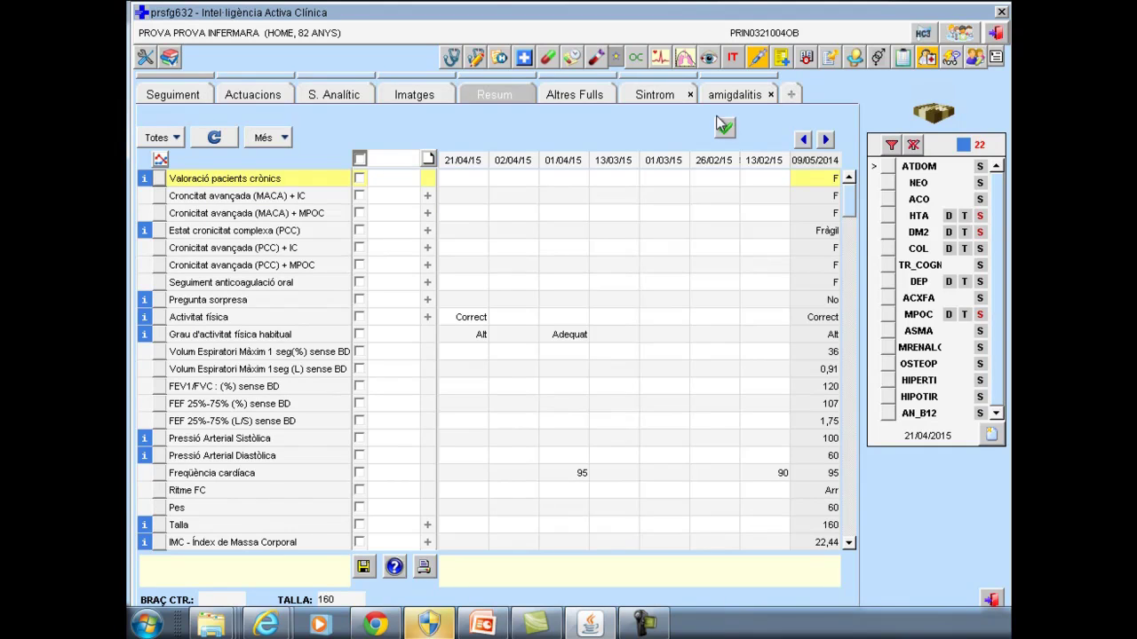
Load the CONTROL MPOC monitoring sheet in Altres Fulls and look through its variables and recorded values.
click(580, 96)
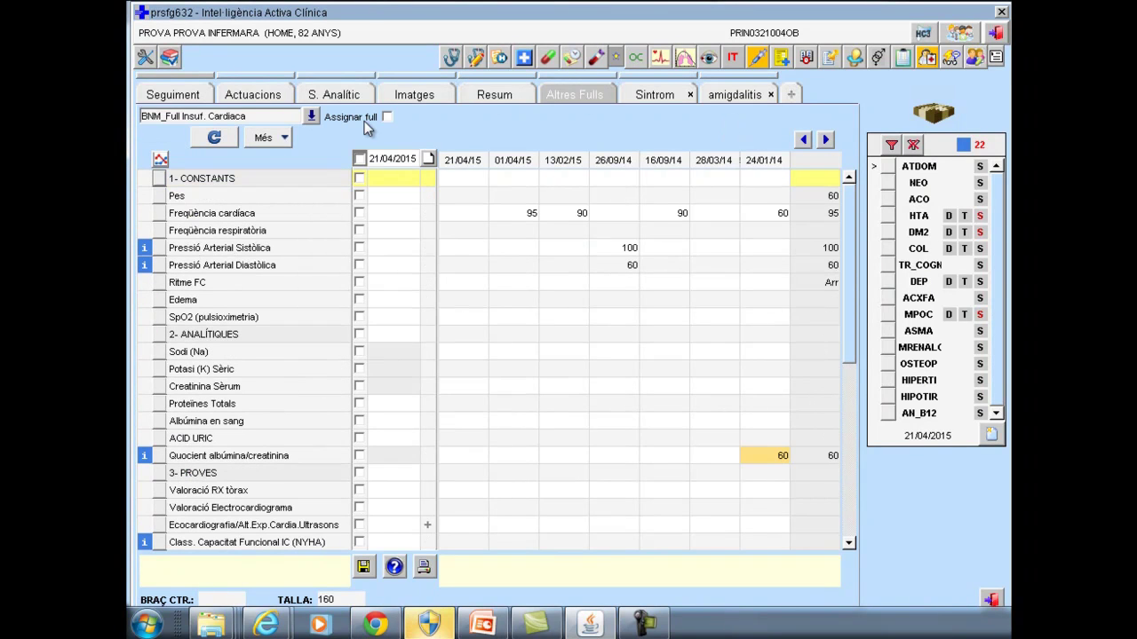
click(311, 117)
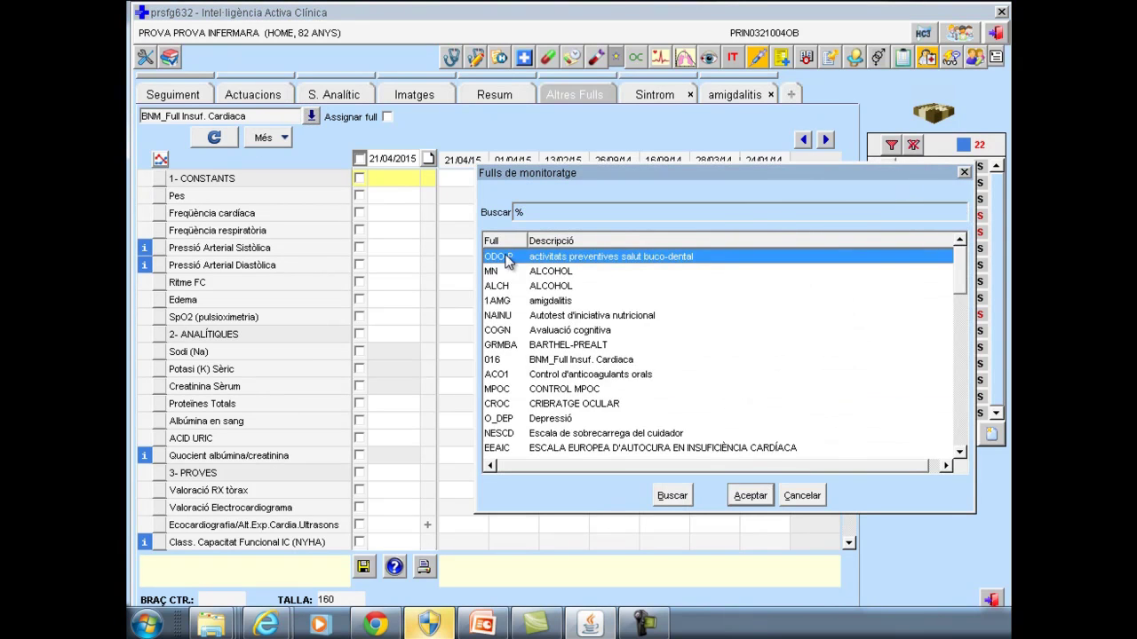
scroll(555, 293, down, 4)
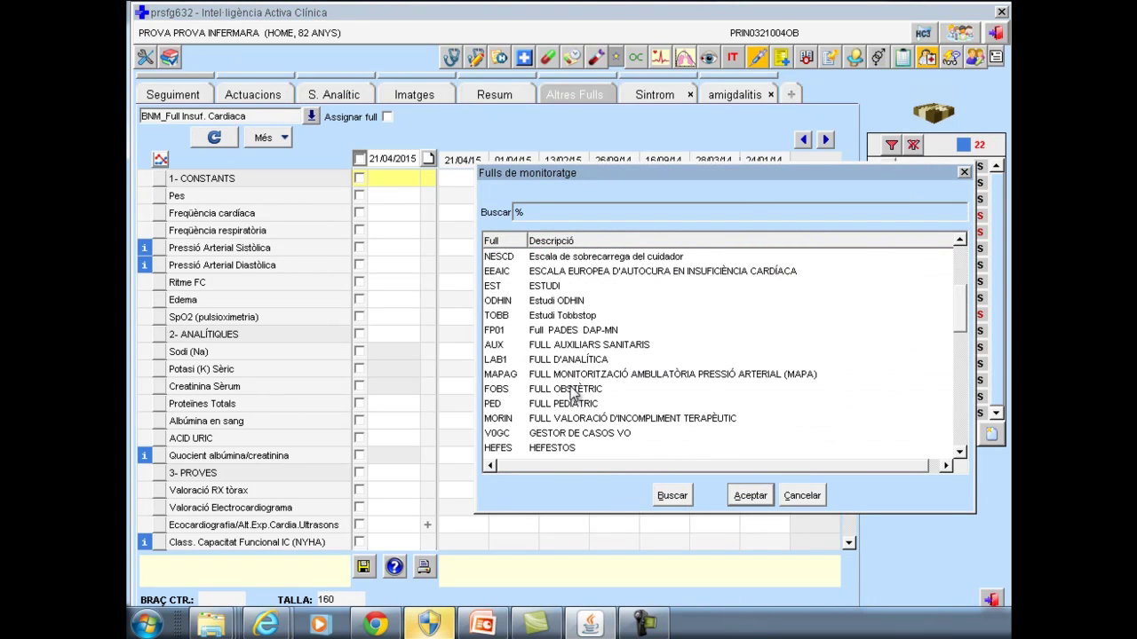
click(573, 391)
click(576, 360)
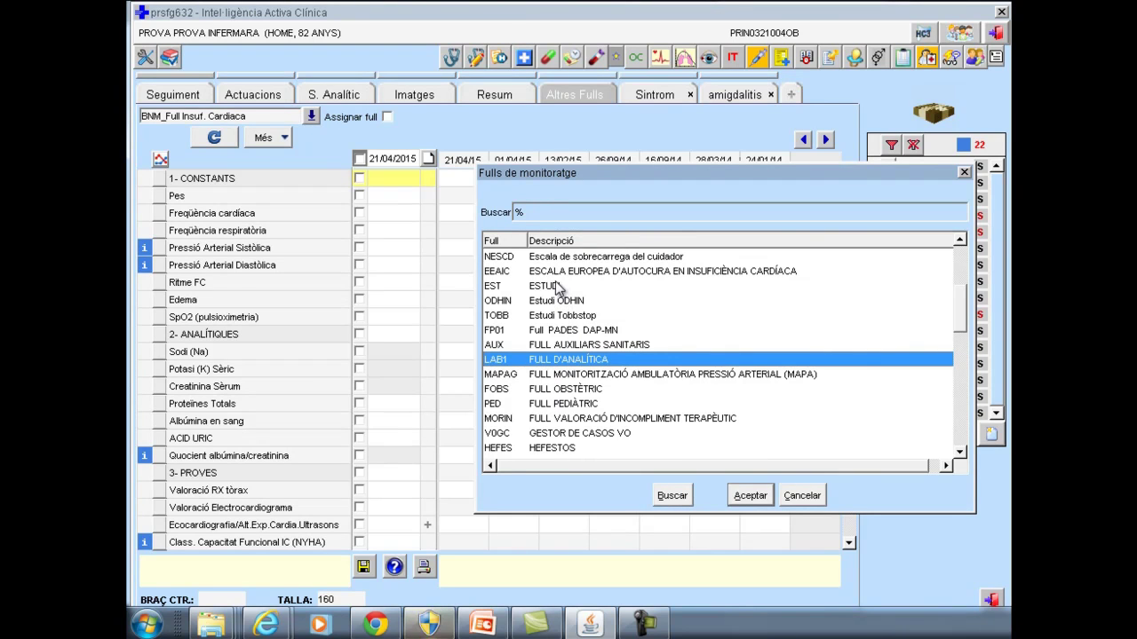
scroll(557, 285, up, 2)
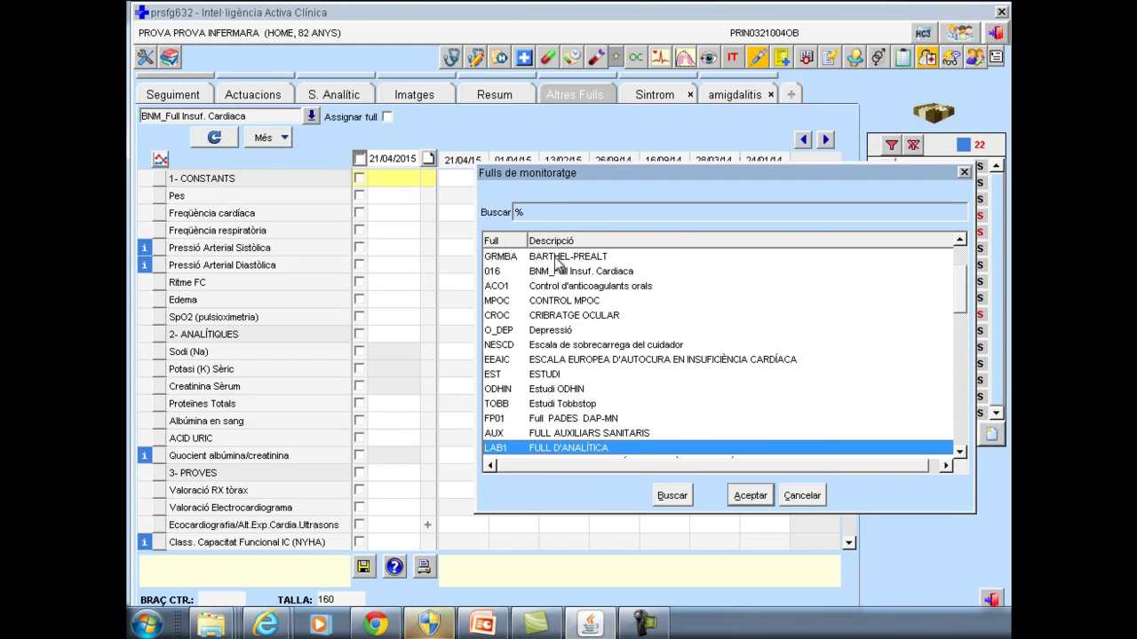
click(554, 302)
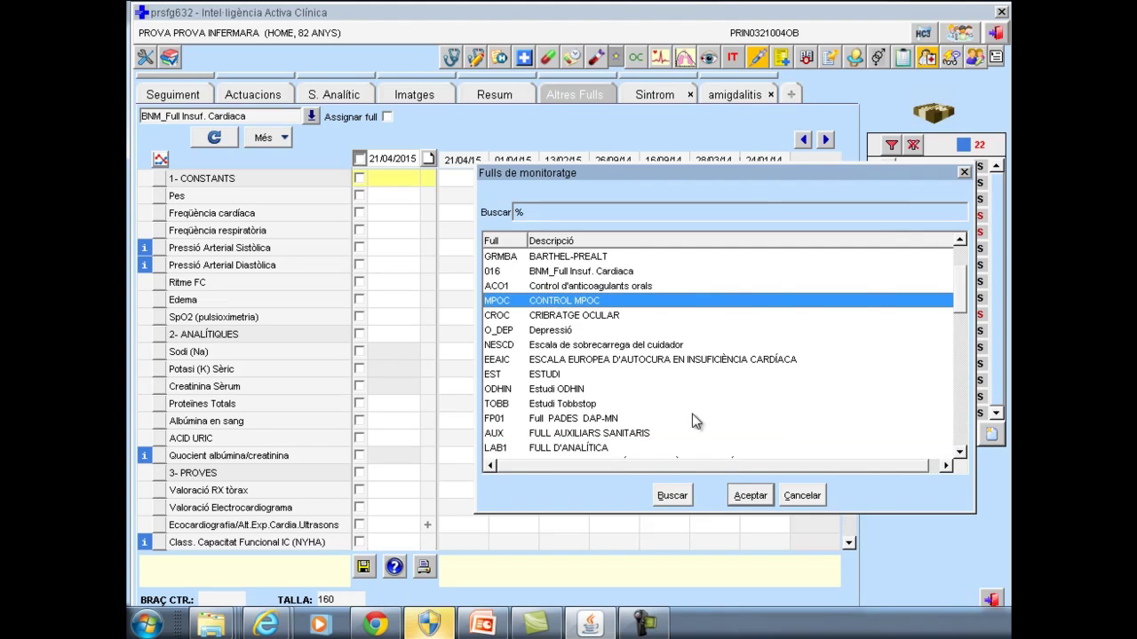
click(749, 497)
scroll(385, 257, down, 7)
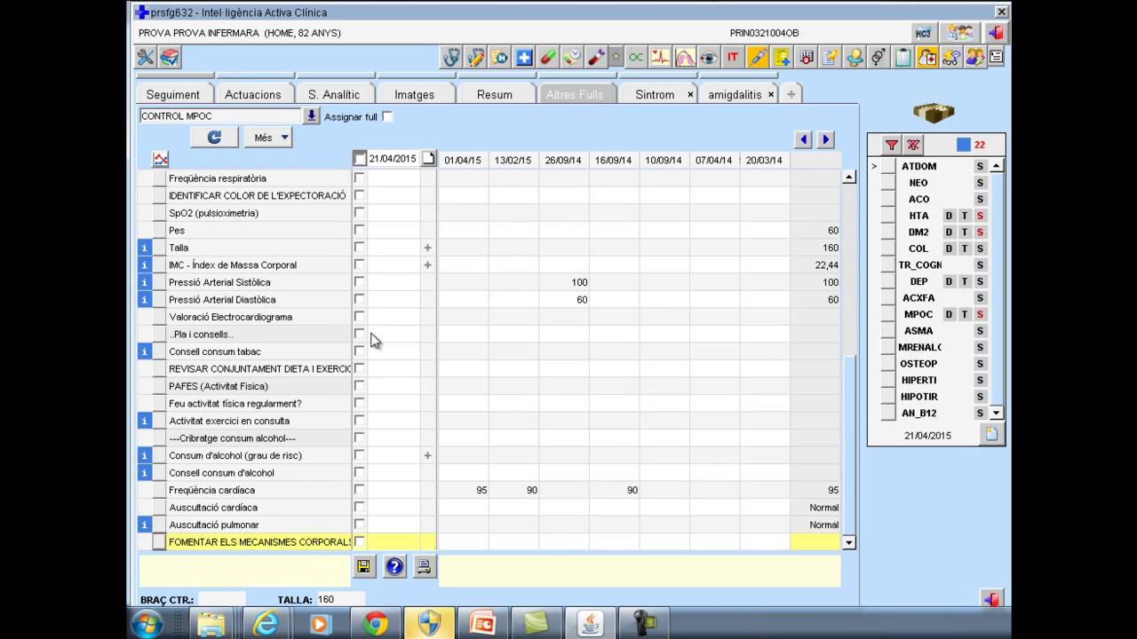
scroll(388, 437, up, 3)
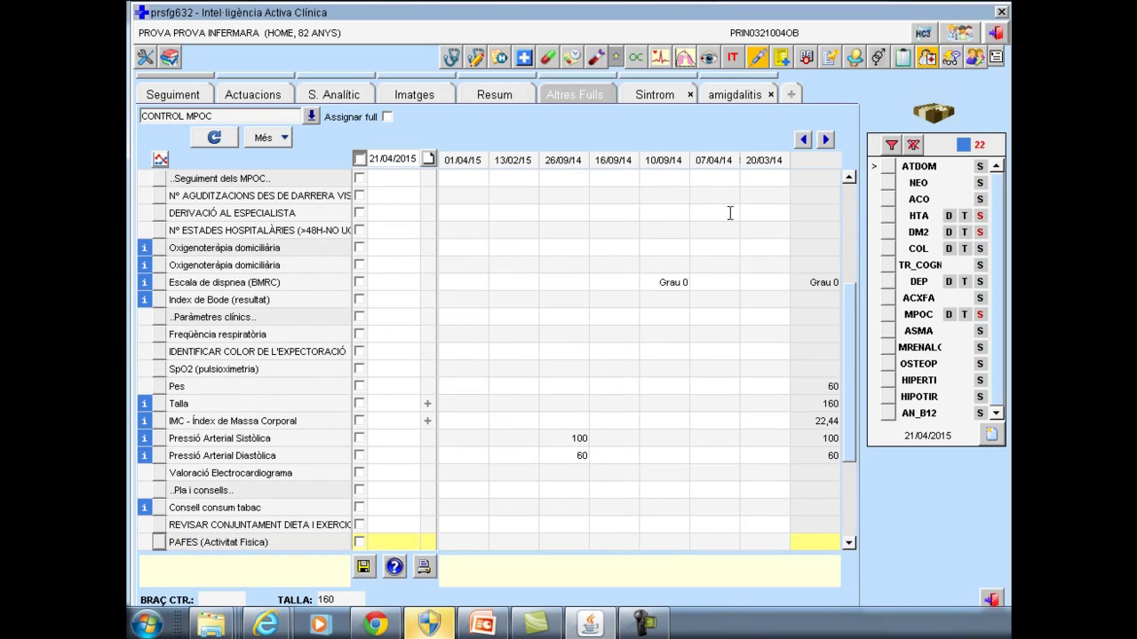
Return to Seguiment and check the dates of the latest values, including Seguiment anticoagulació oral, Activitat física, blood pressure and Pes.
click(177, 96)
click(813, 160)
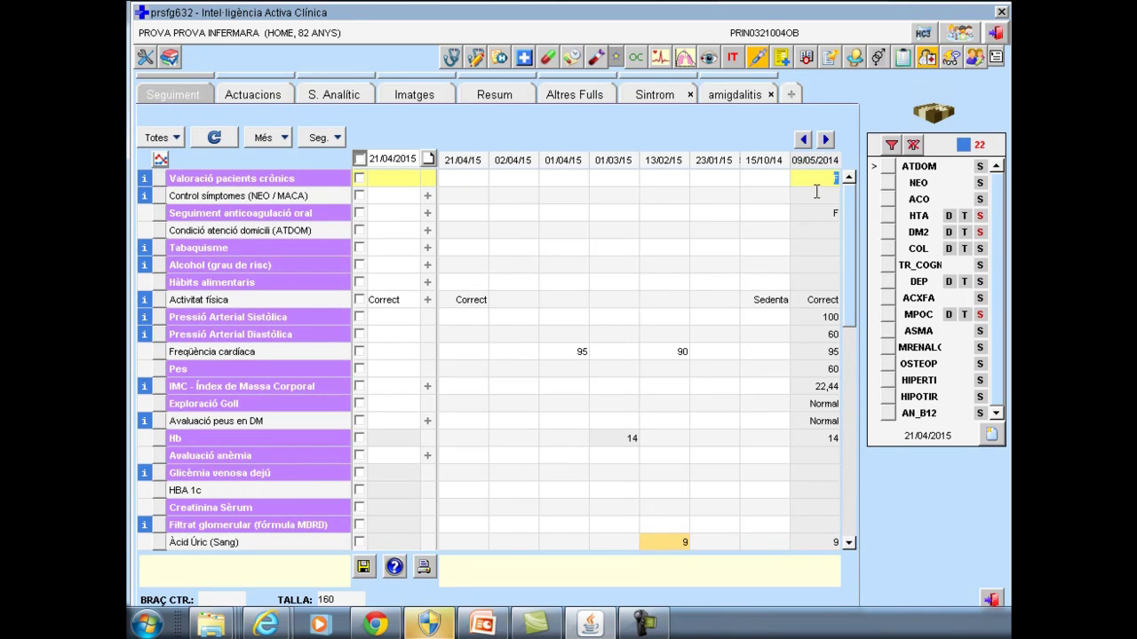
click(816, 196)
click(818, 216)
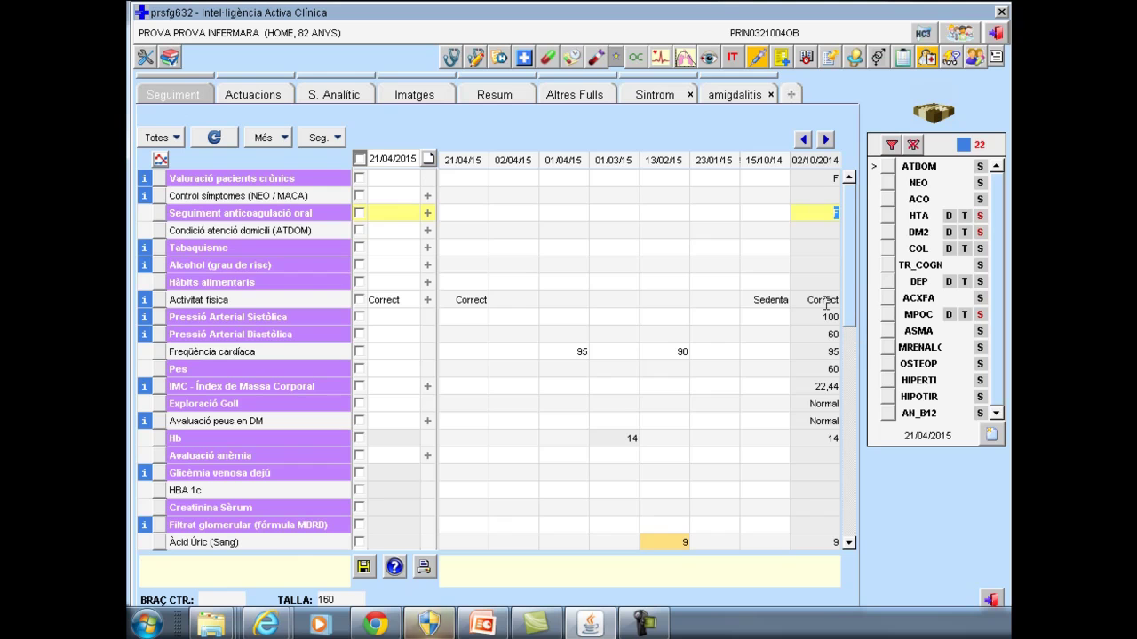
click(826, 301)
click(824, 317)
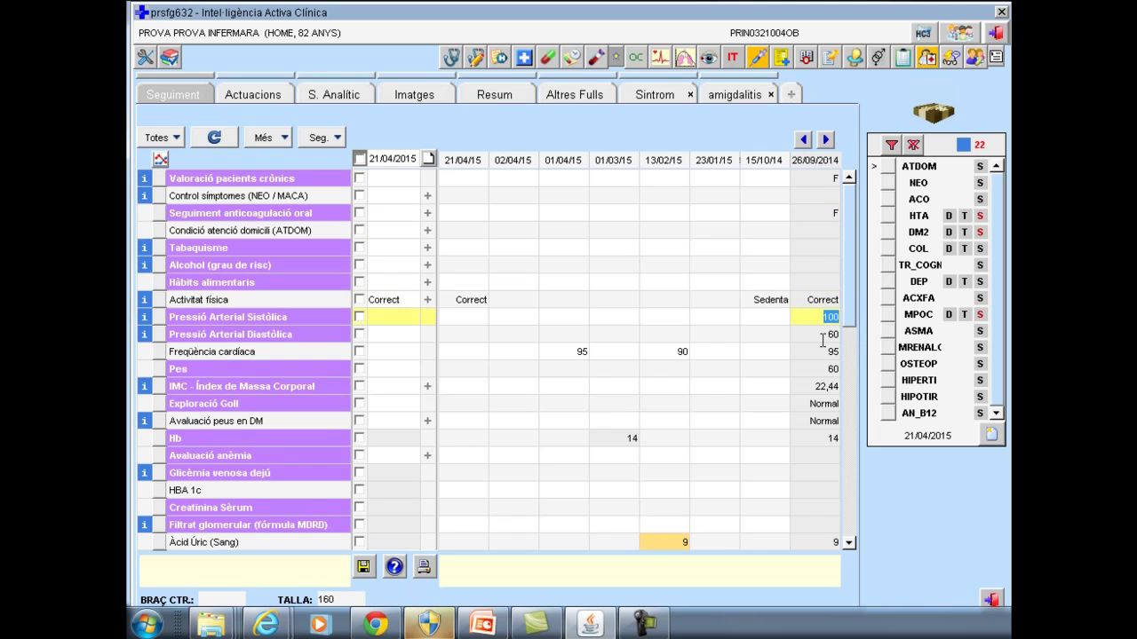
click(823, 334)
click(824, 369)
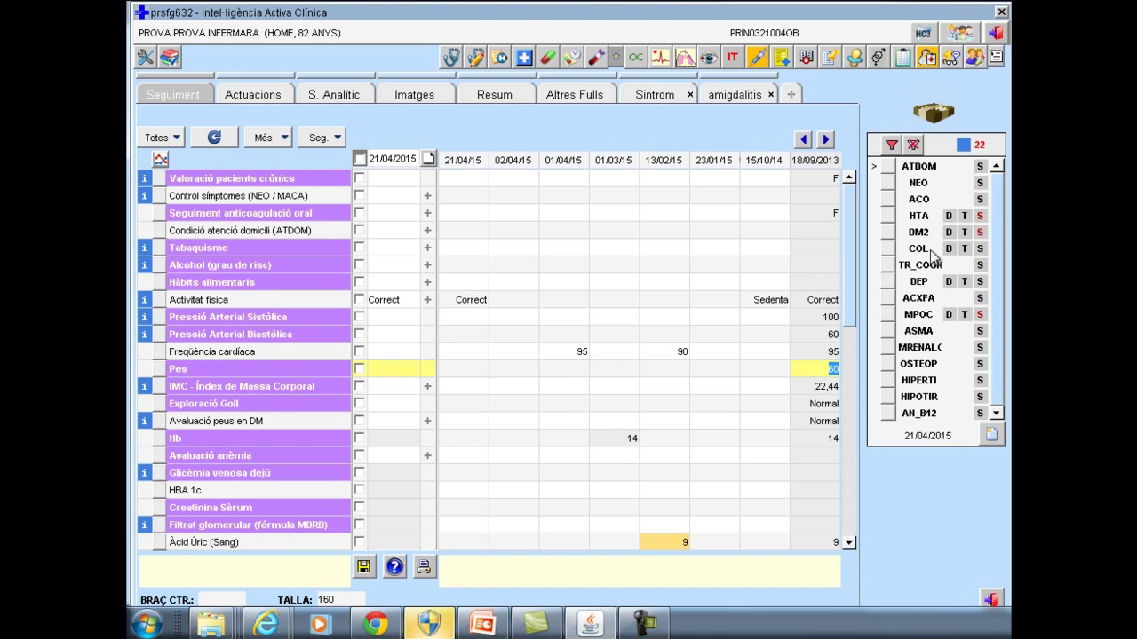
Filter the Seguiment variables by the HTA guide and clear the filter again.
click(914, 145)
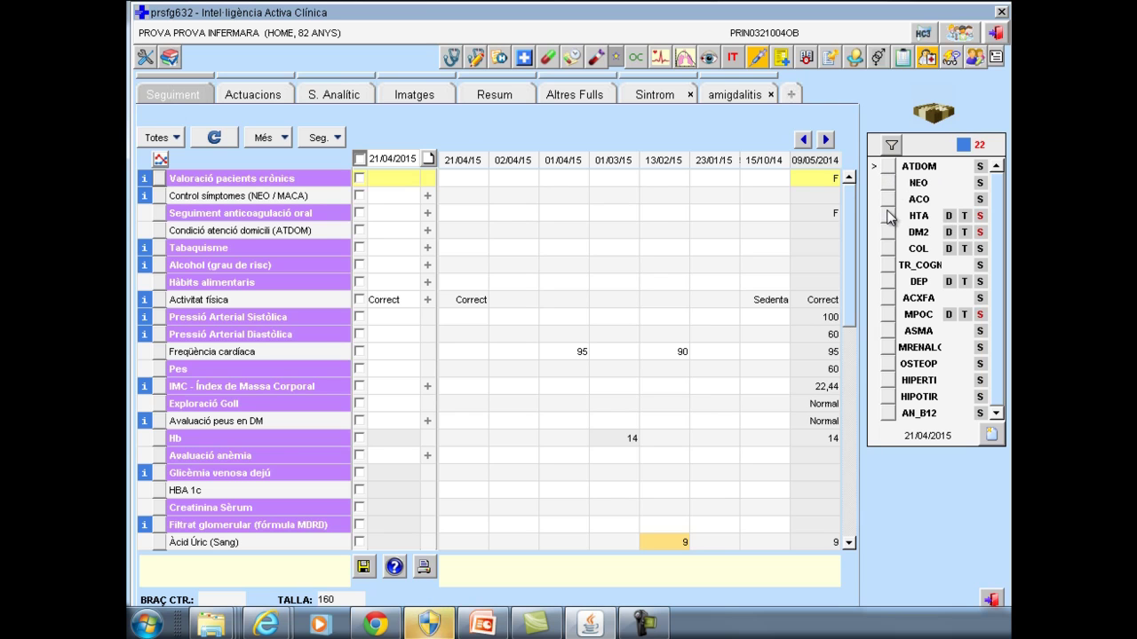
click(892, 146)
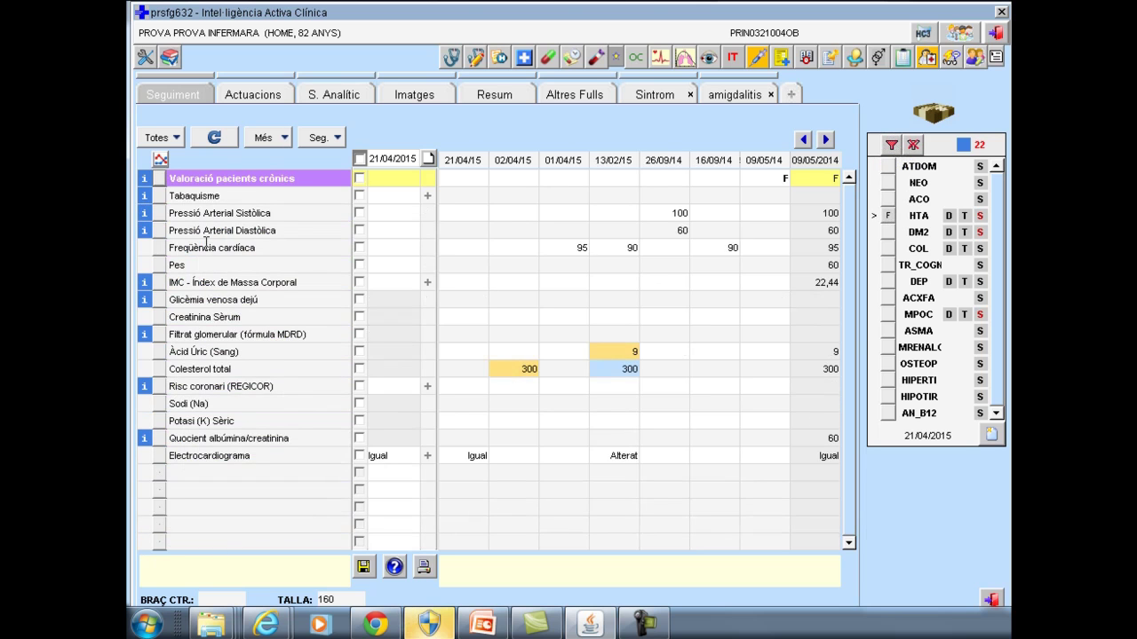
click(913, 145)
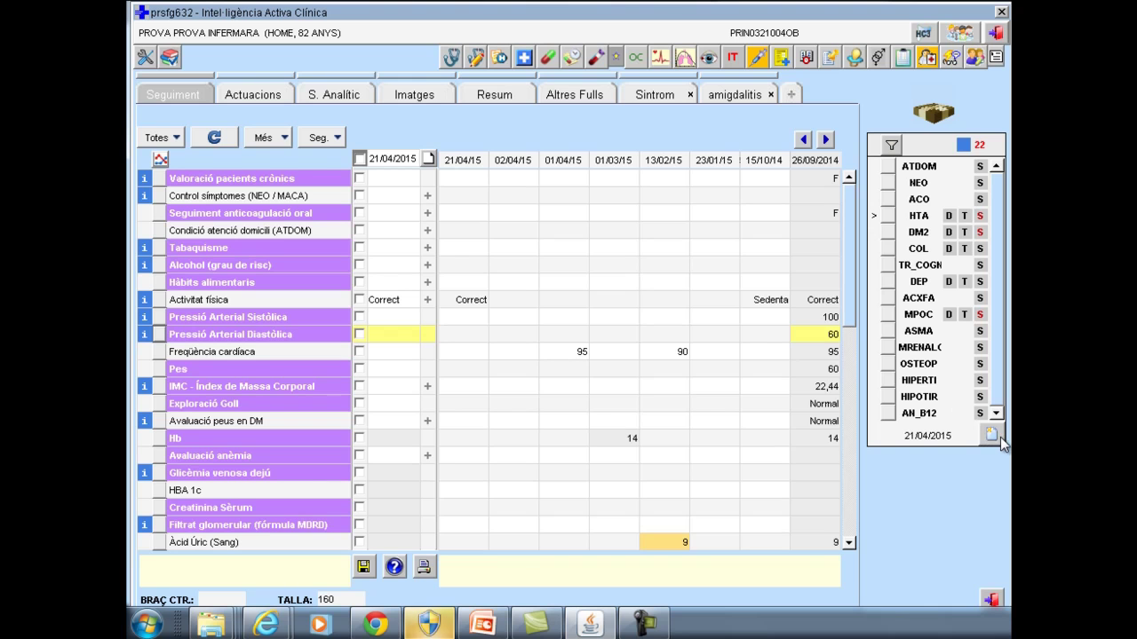
Discard the ATDOM programme for the patient and open the programme and guide inclusions and exclusions.
right_click(921, 171)
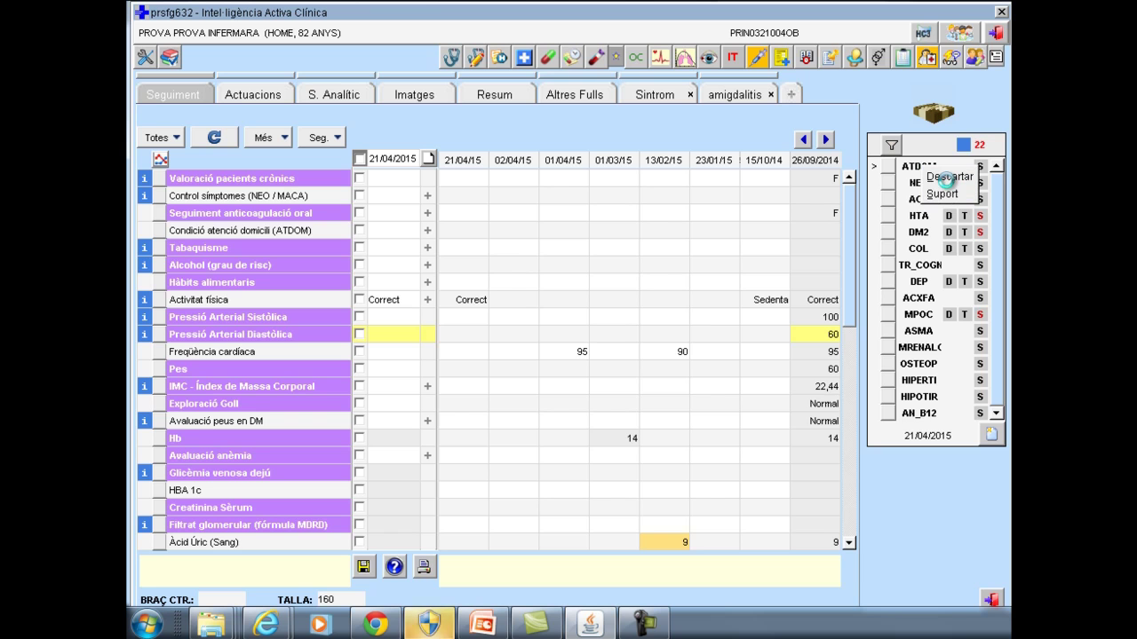
click(947, 180)
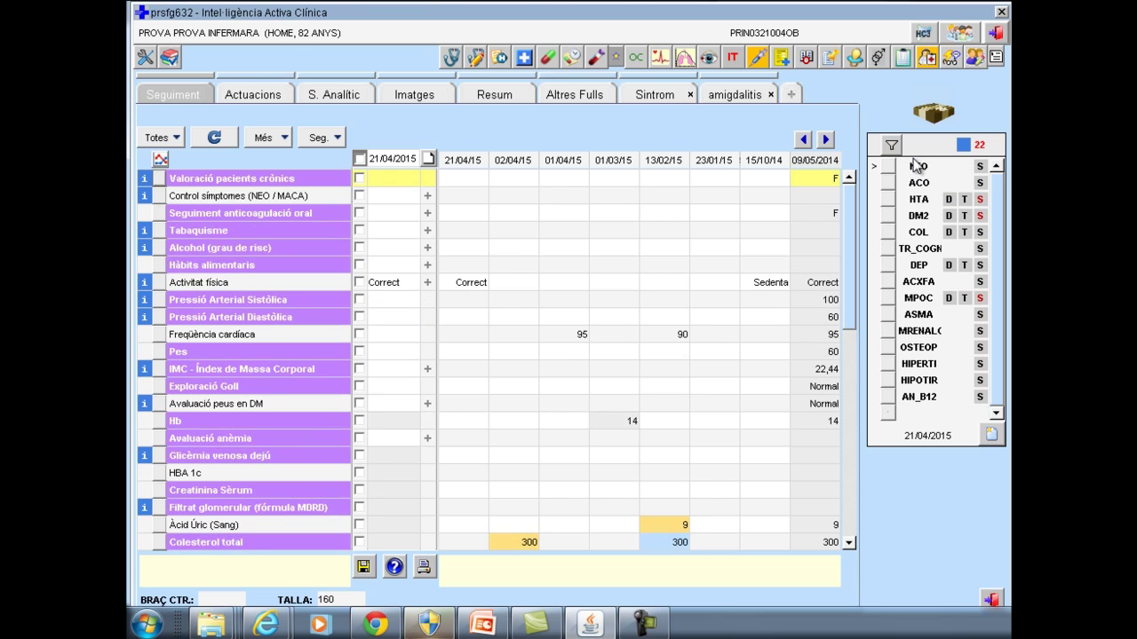
double_click(919, 172)
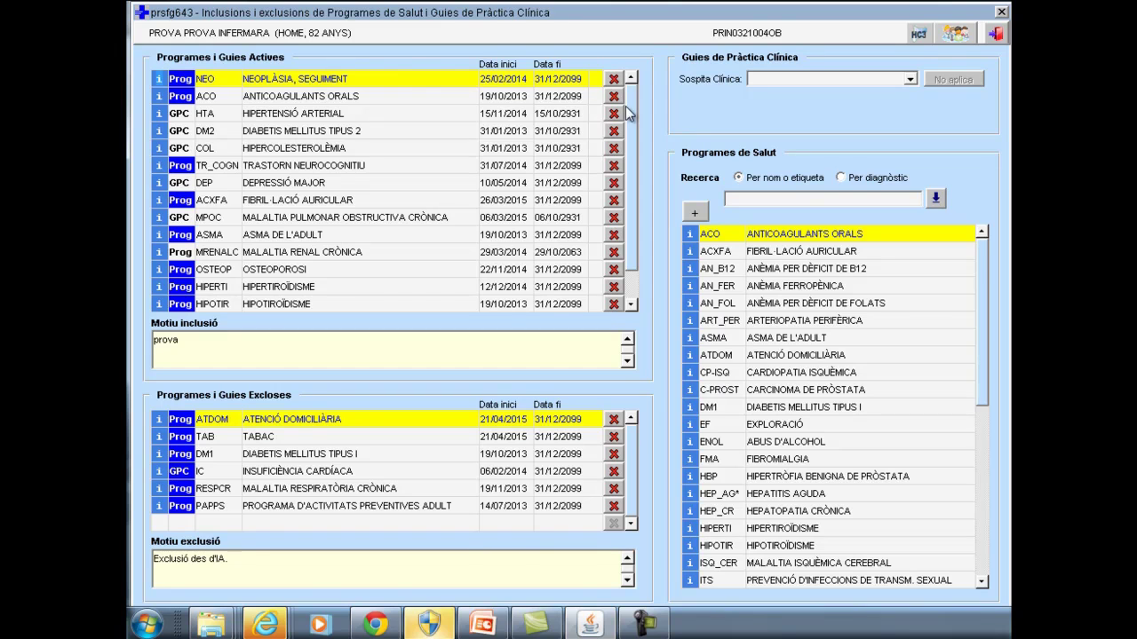
Exclude the active NEO (Neoplàsia, seguiment) programme with the reason "prova".
click(614, 79)
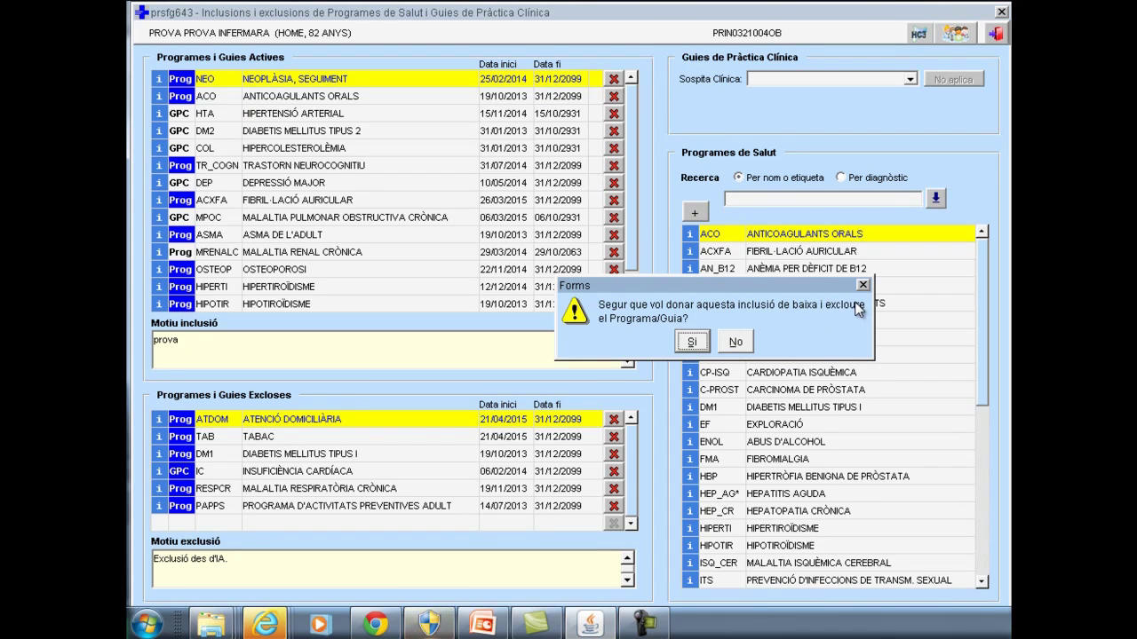
click(696, 341)
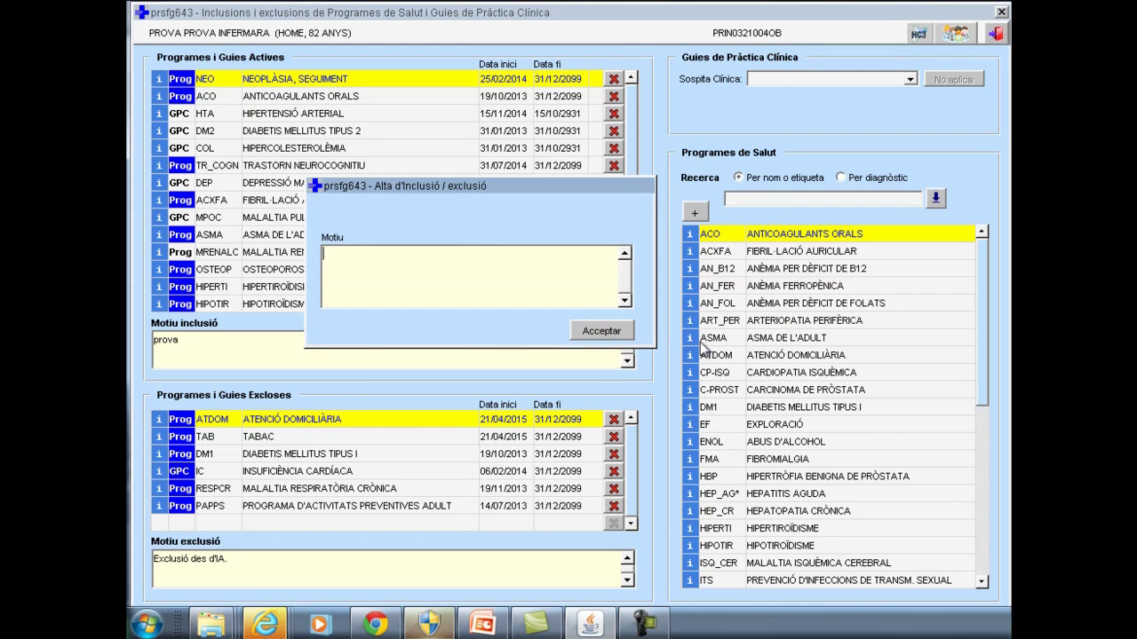
text(prova)
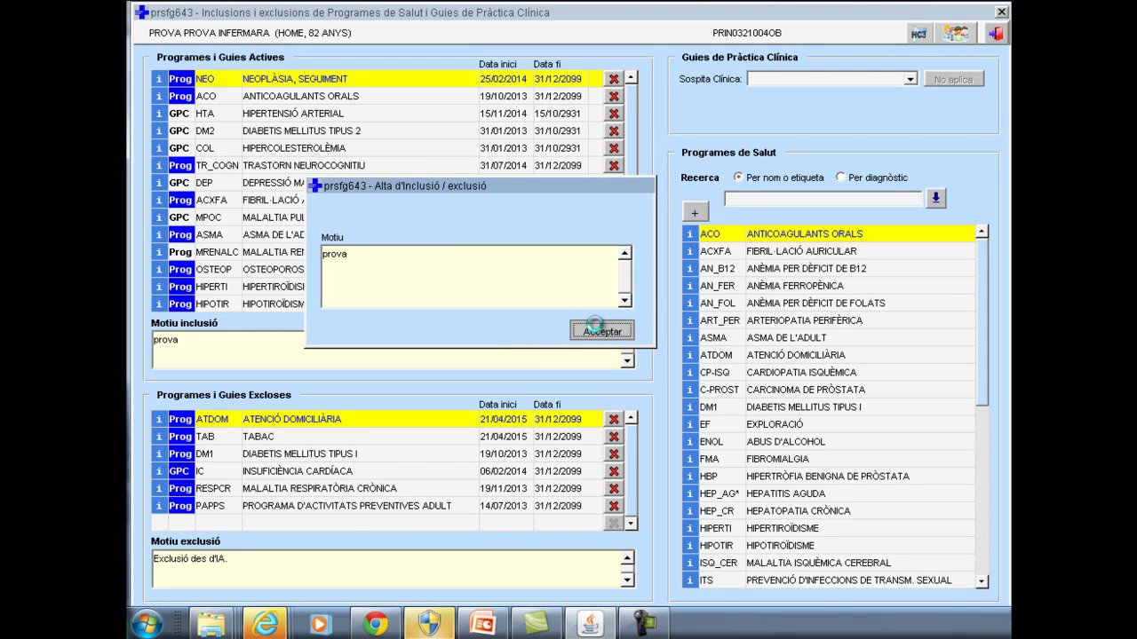
click(601, 331)
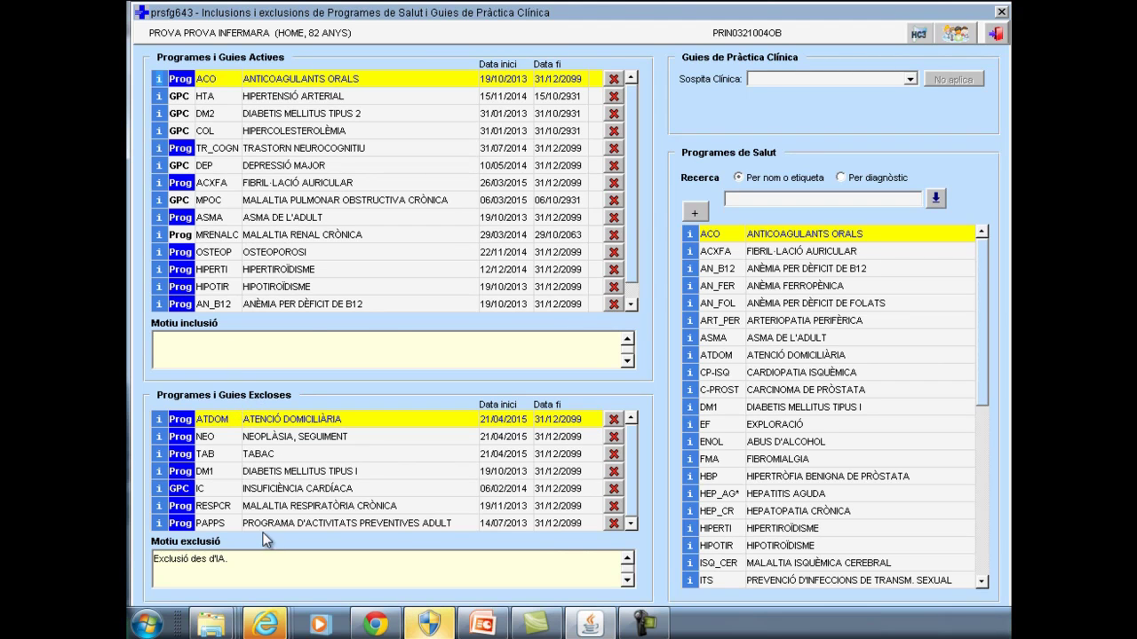
Remove the NEO (Neoplàsia, seguiment) entry from the excluded programmes and guides.
double_click(295, 437)
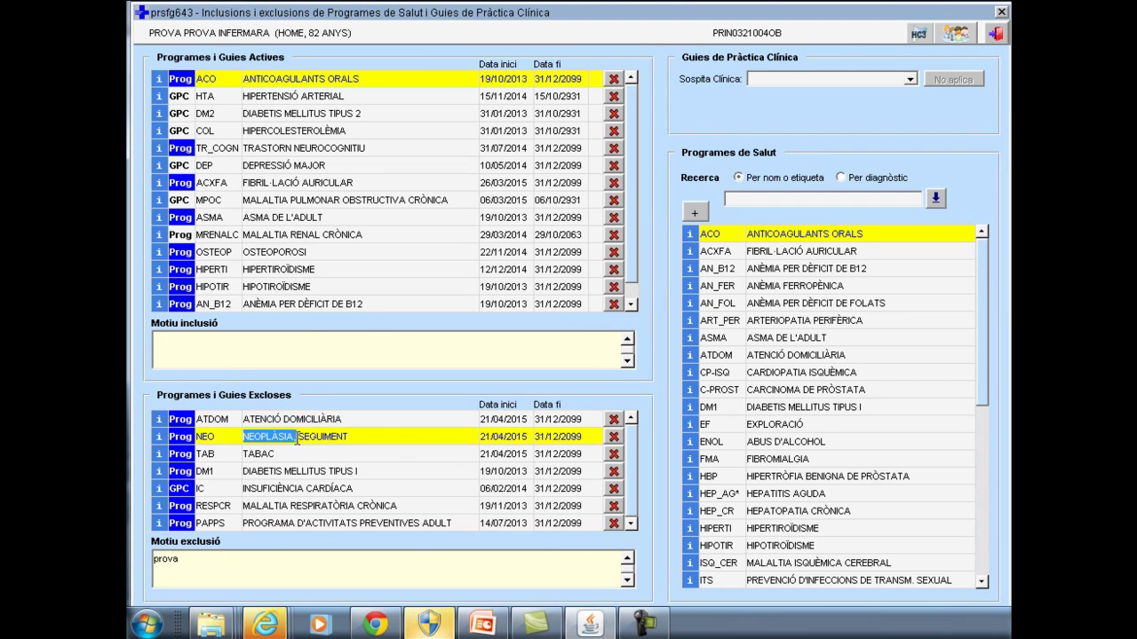
click(614, 438)
click(682, 349)
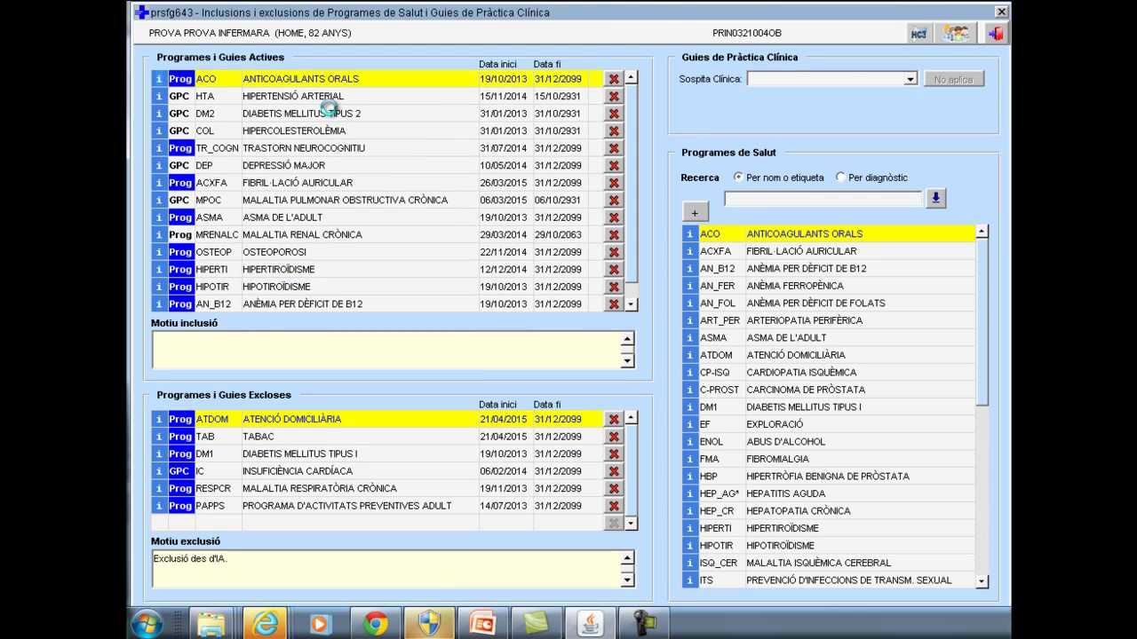
Include the AN_FER (Anèmia ferropènica) health programme for the patient with the reason "prova ecap".
click(767, 286)
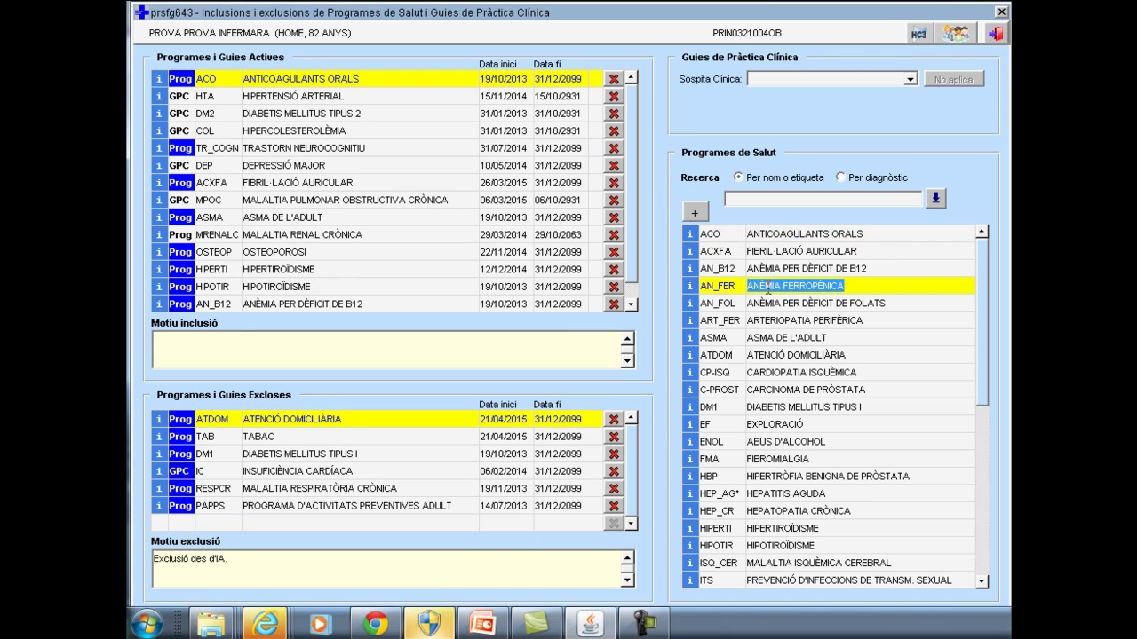
click(694, 213)
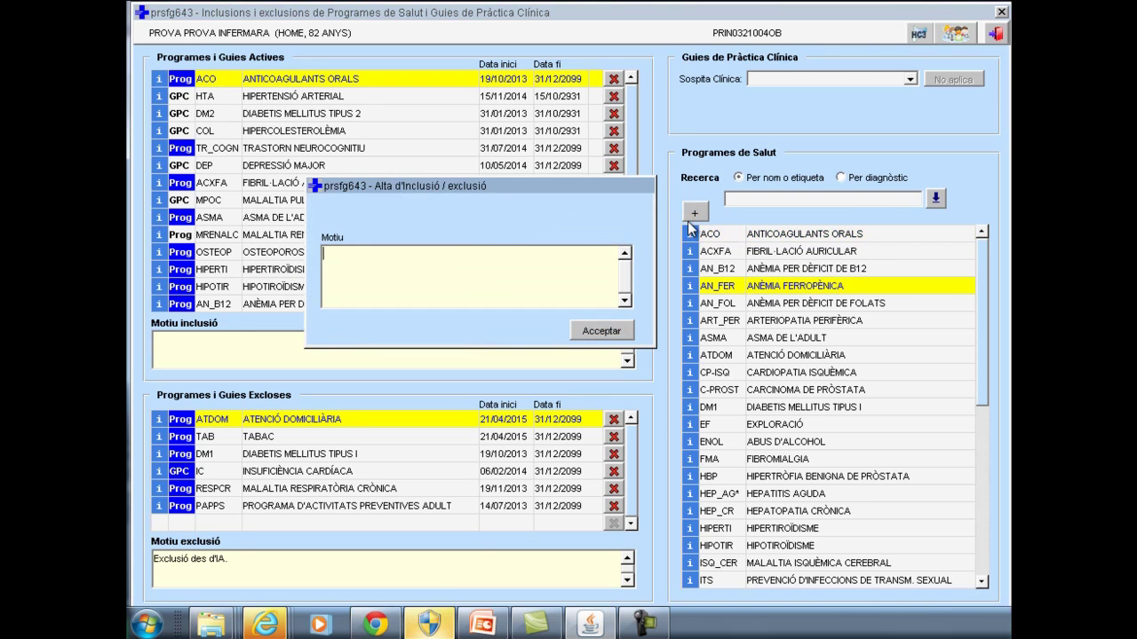
text(prova ecap)
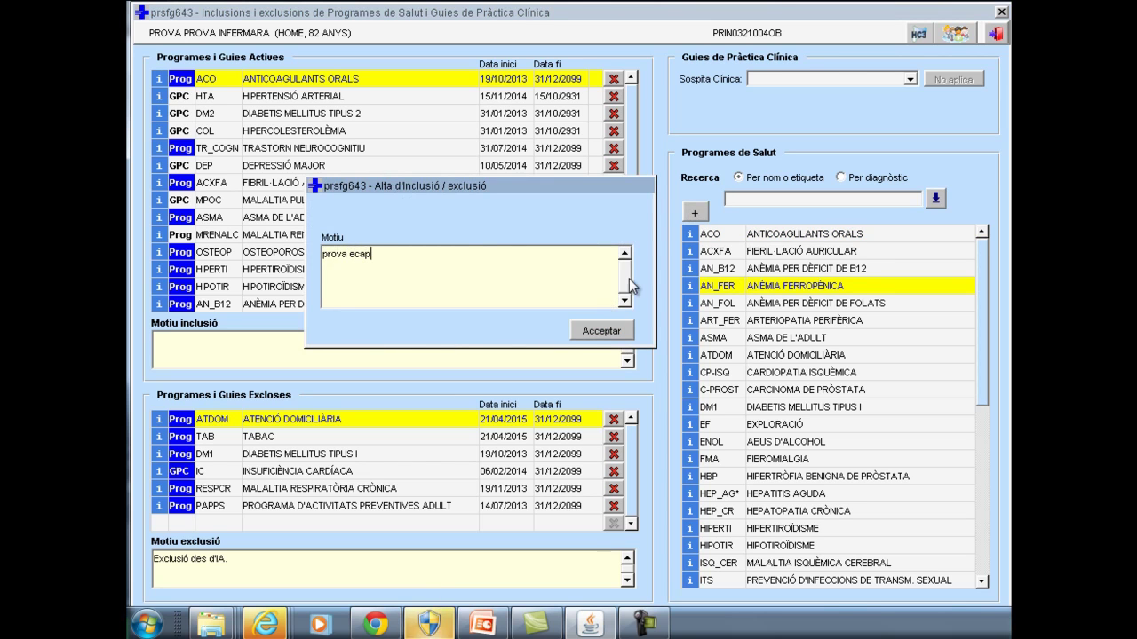
click(601, 331)
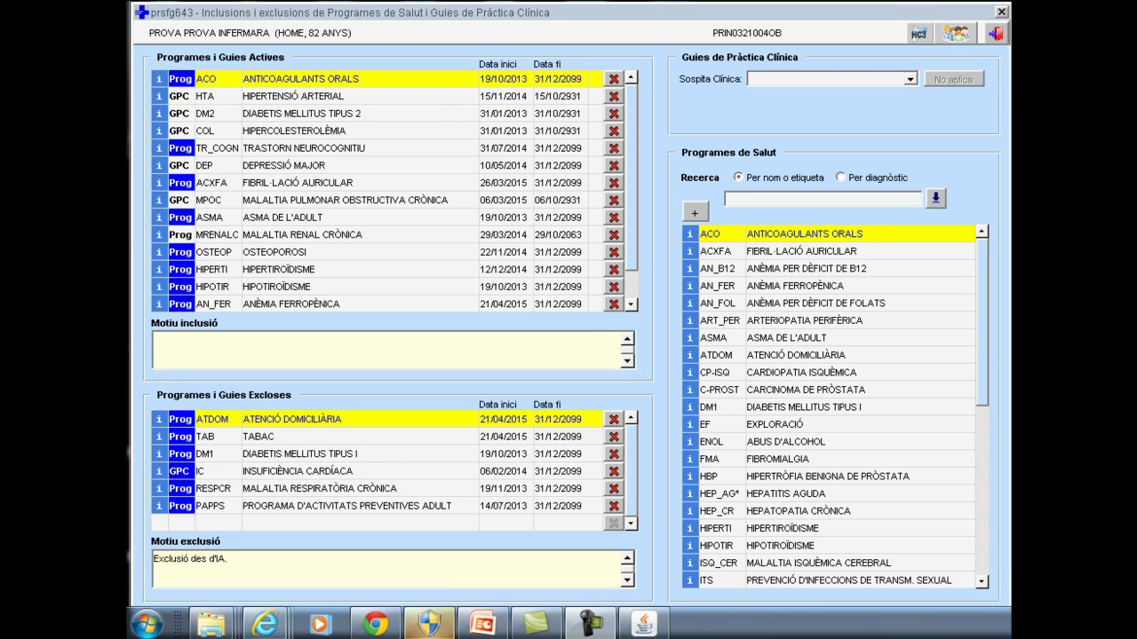
View the Anticoagulants Orals health programme report from start to end and return to the Seguiment sheet.
mouse_move(264, 625)
click(591, 556)
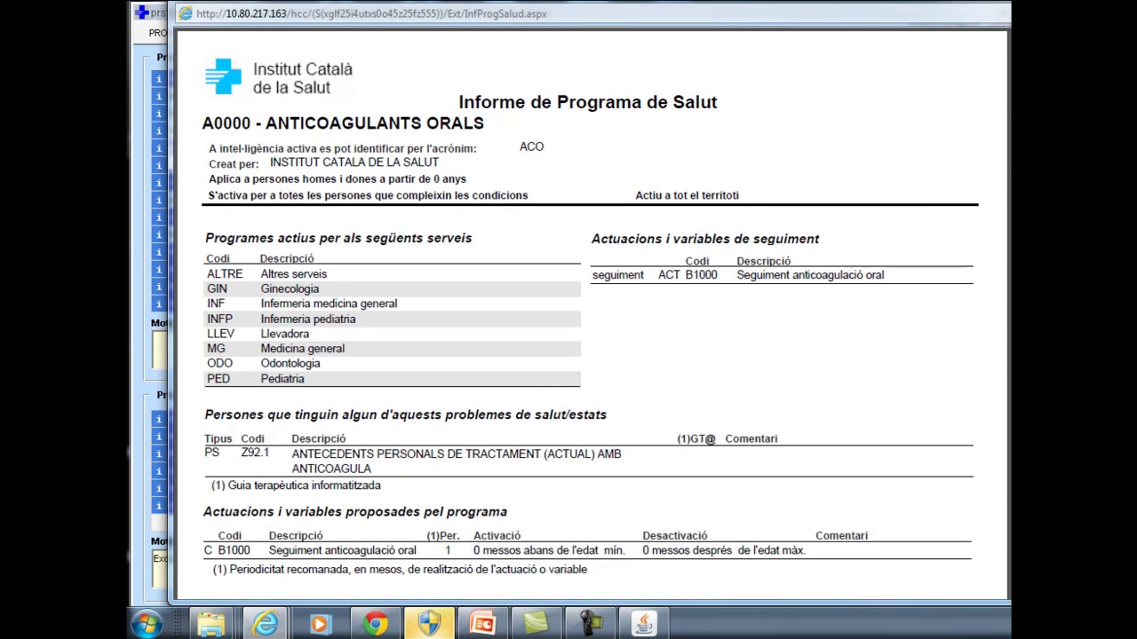
scroll(413, 94, down, 5)
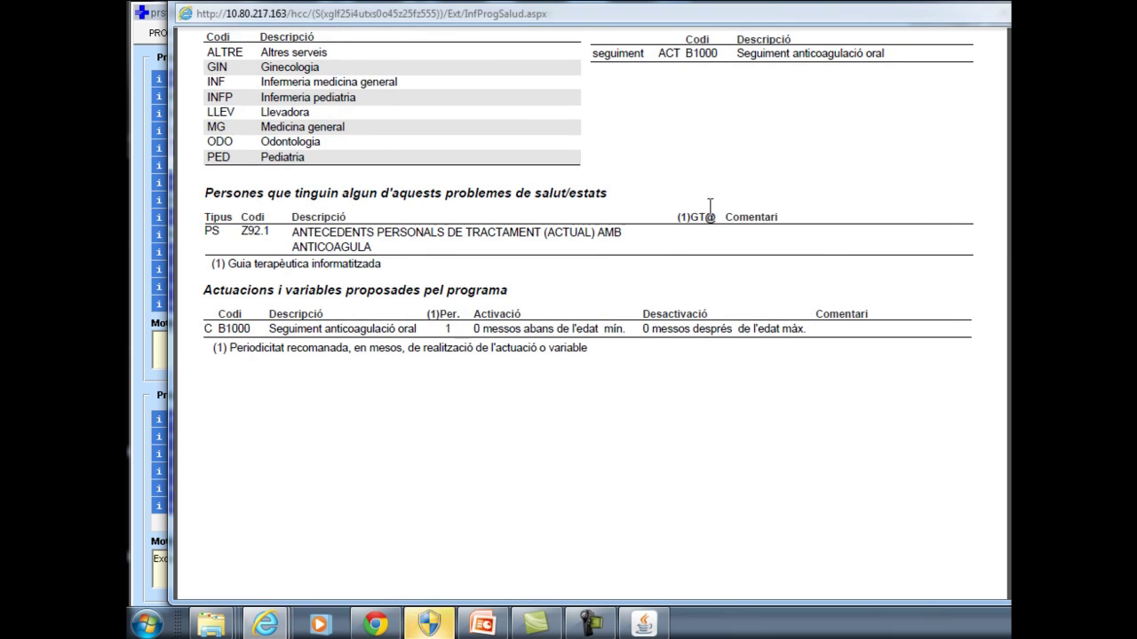
scroll(586, 320, up, 5)
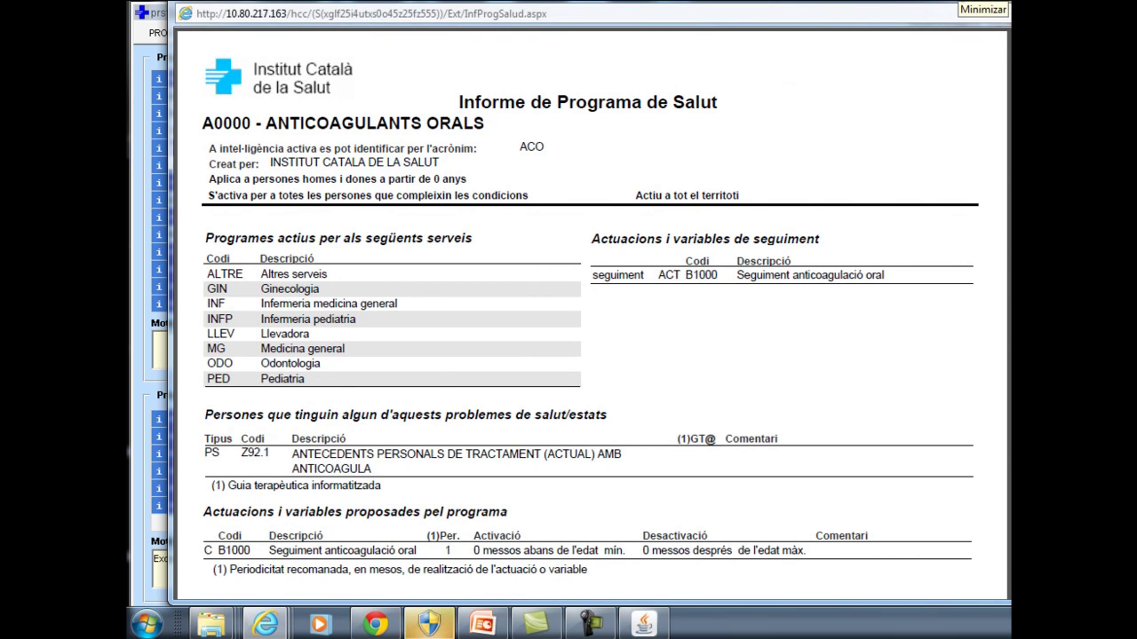
click(977, 5)
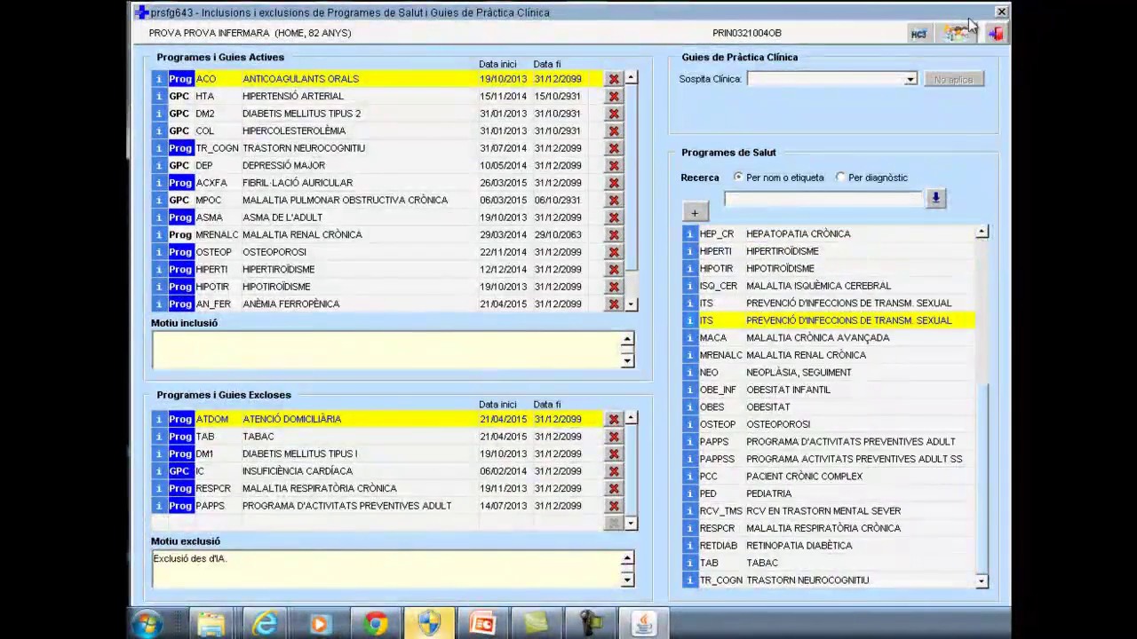
click(999, 33)
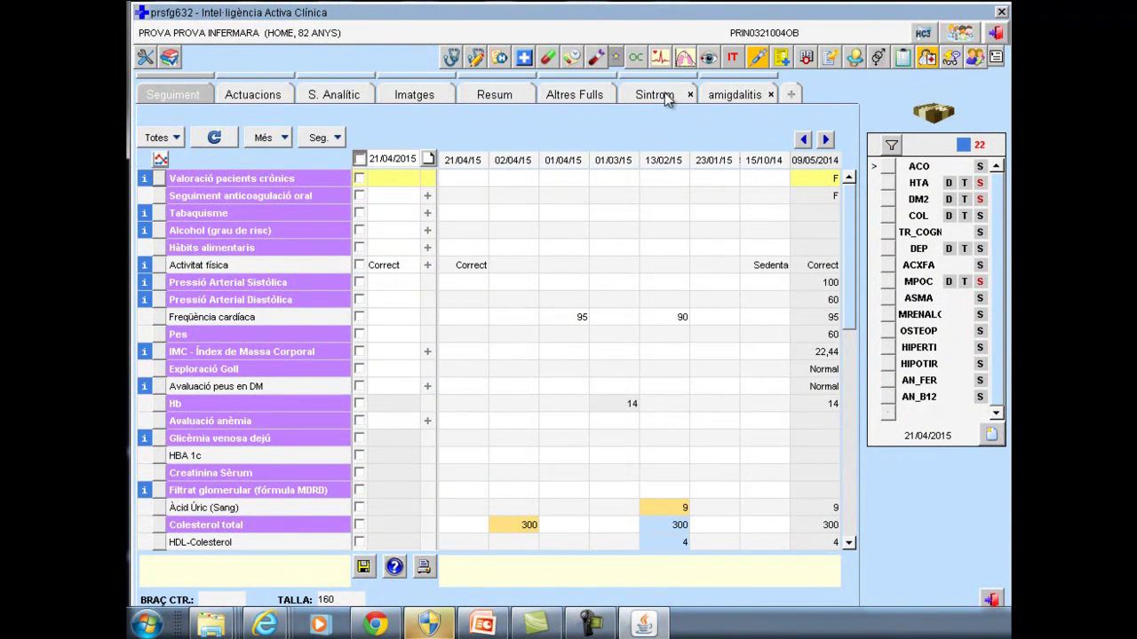
Create a third custom tab labelled "seguiment alcohol", associate it with the ALCH ALCOHOL monitoring sheet, and save it.
click(793, 96)
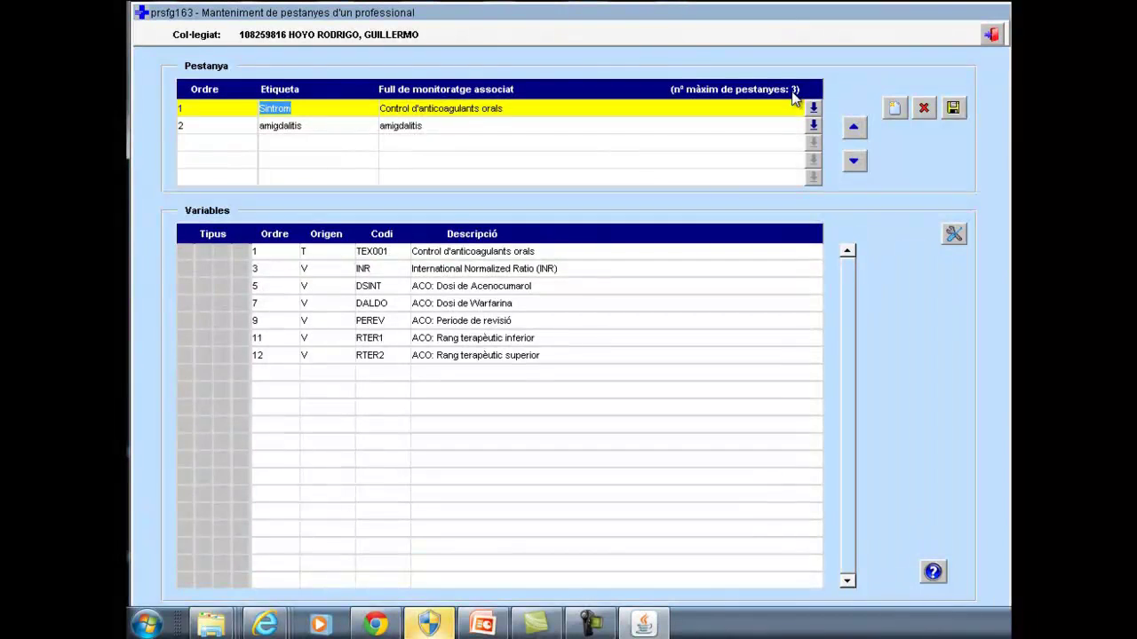
click(281, 142)
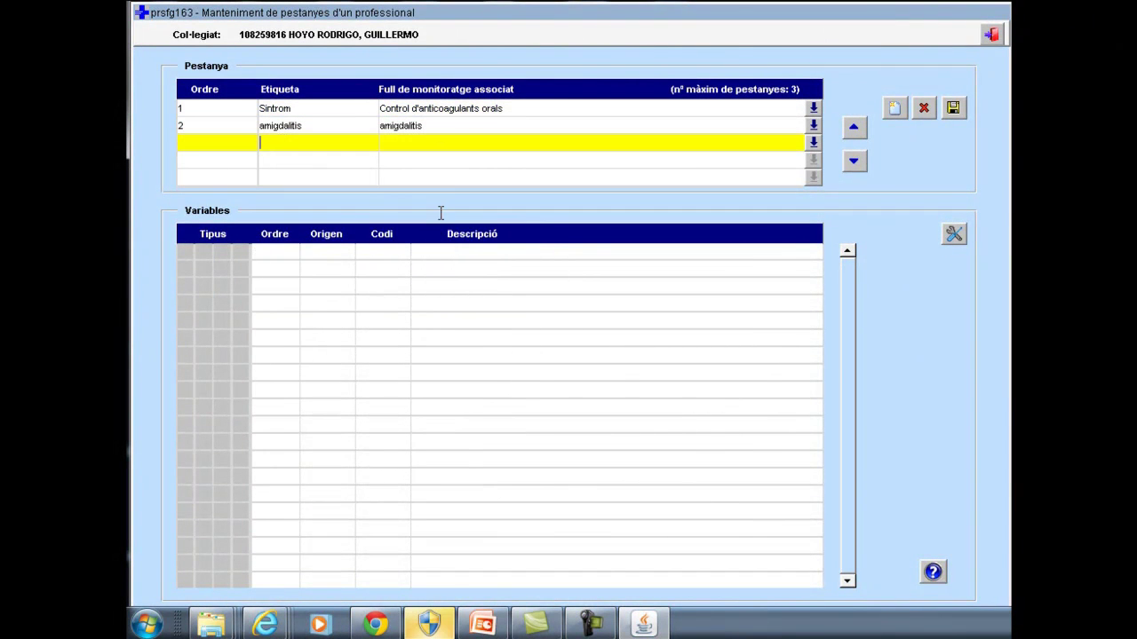
click(811, 141)
click(324, 252)
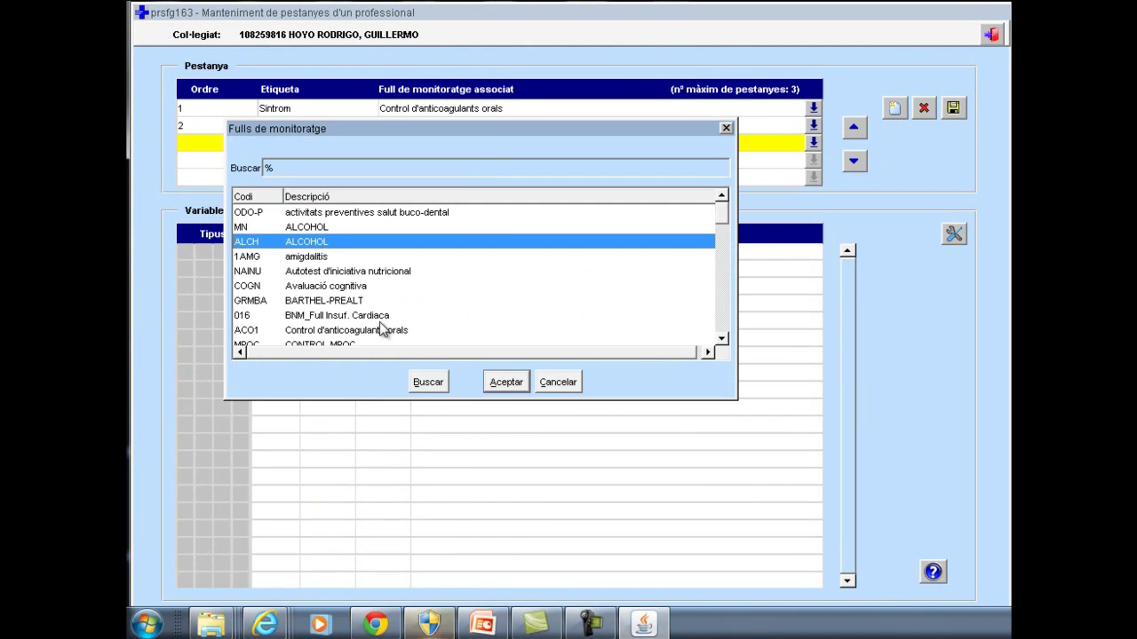
click(515, 380)
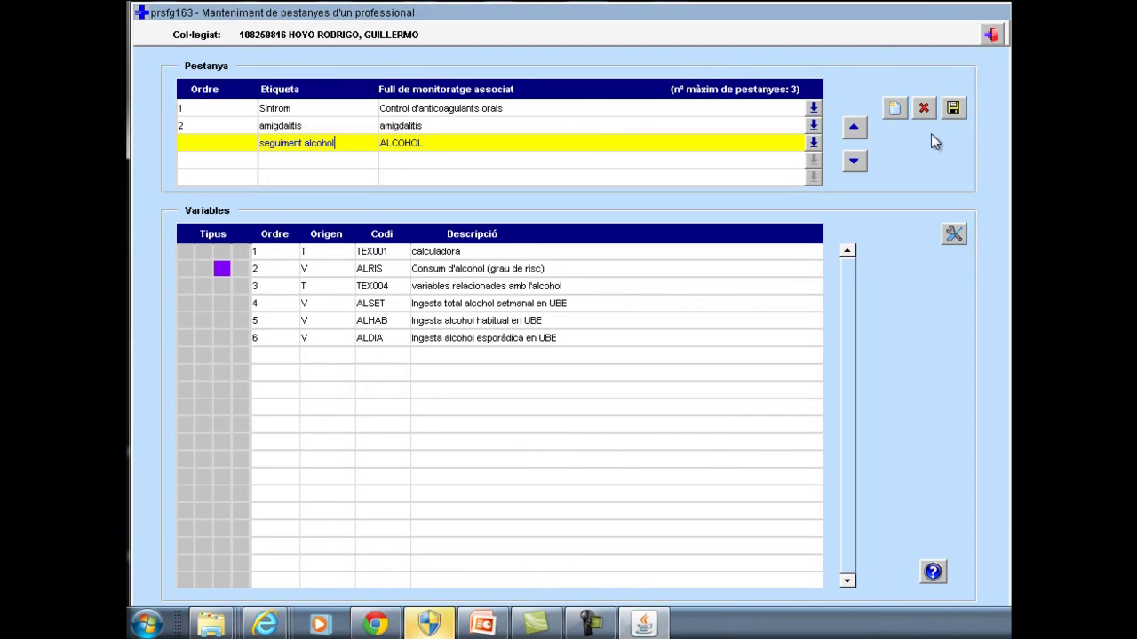
click(957, 109)
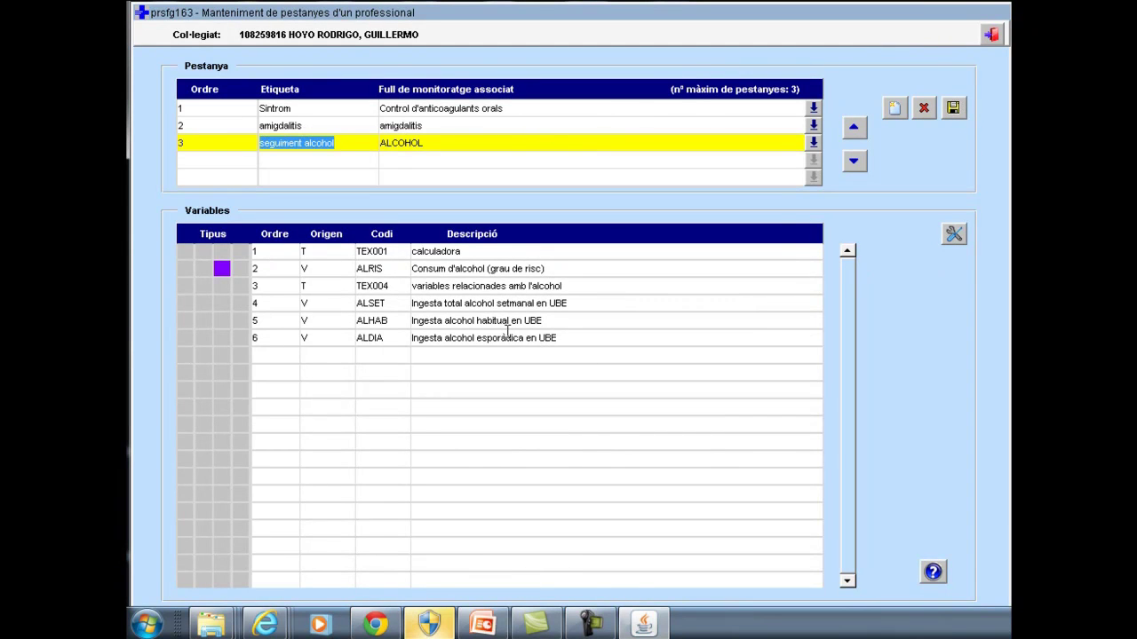
click(992, 33)
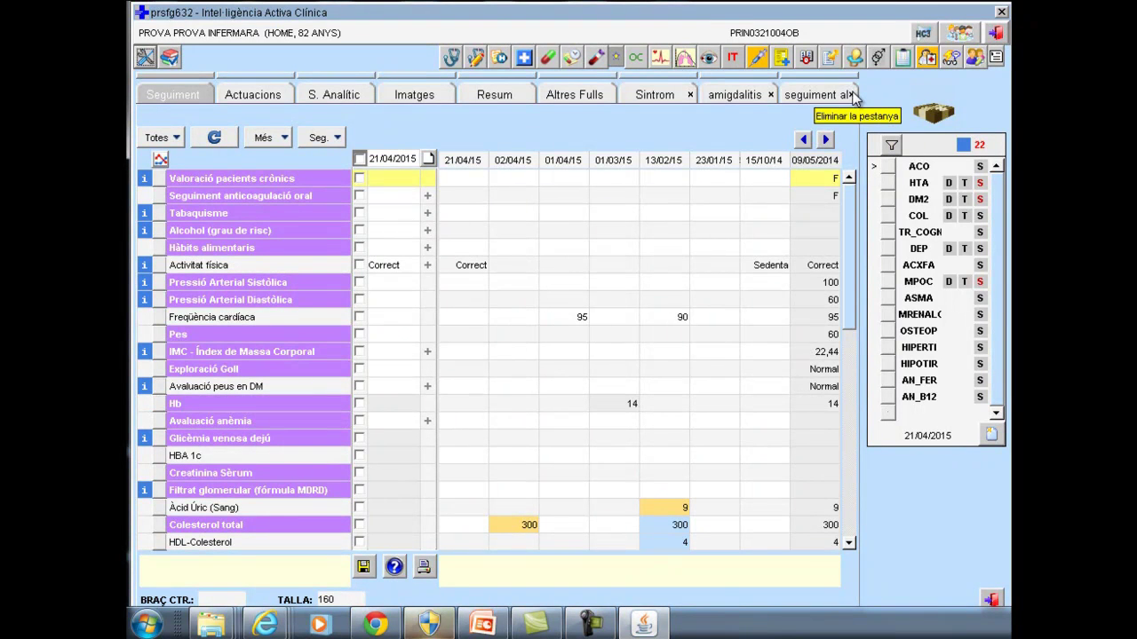
Delete the custom alcohol follow-up tab and confirm its removal.
click(851, 94)
click(676, 344)
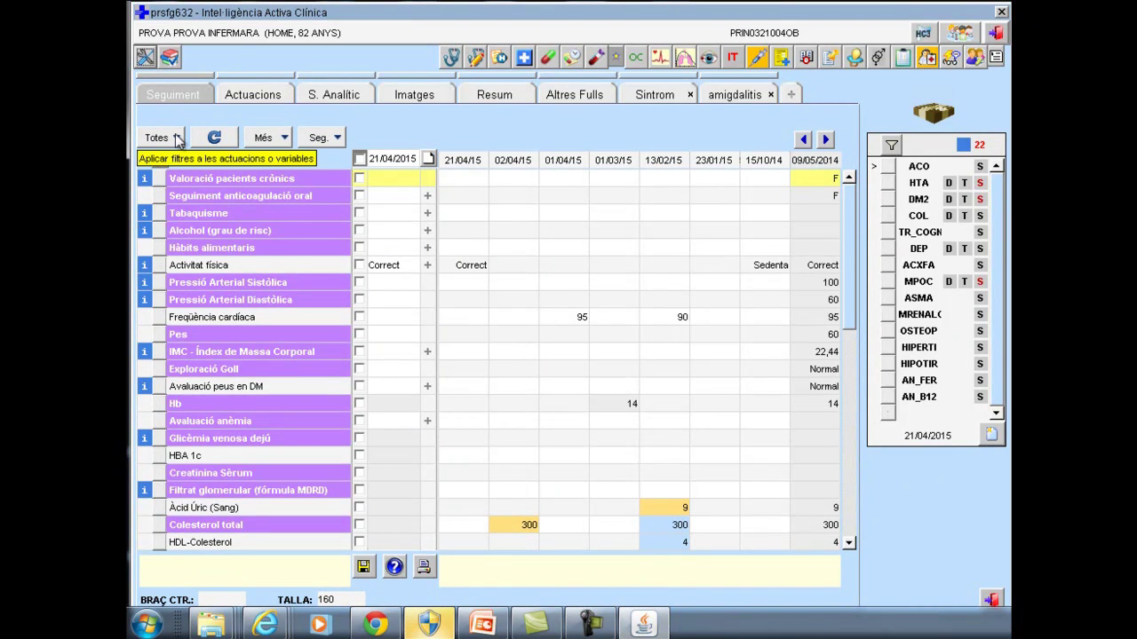
Search the actions and variables for "ELECTRO" and try to add ELECTROCARDIOGRAMA (ECG) to the Seguiment sheet.
click(284, 140)
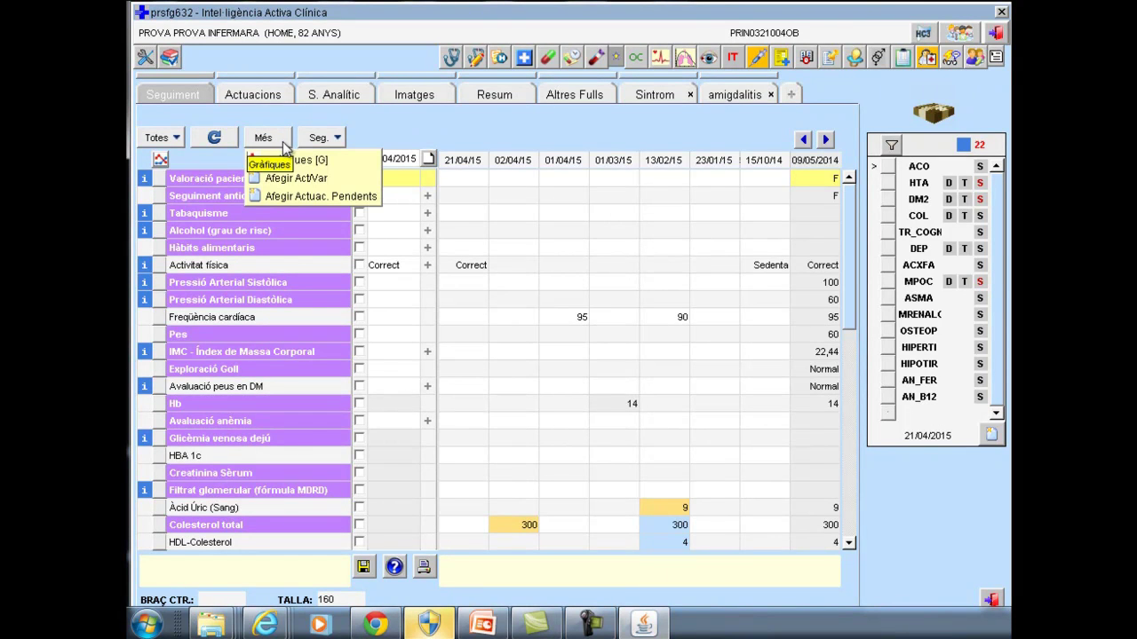
click(294, 177)
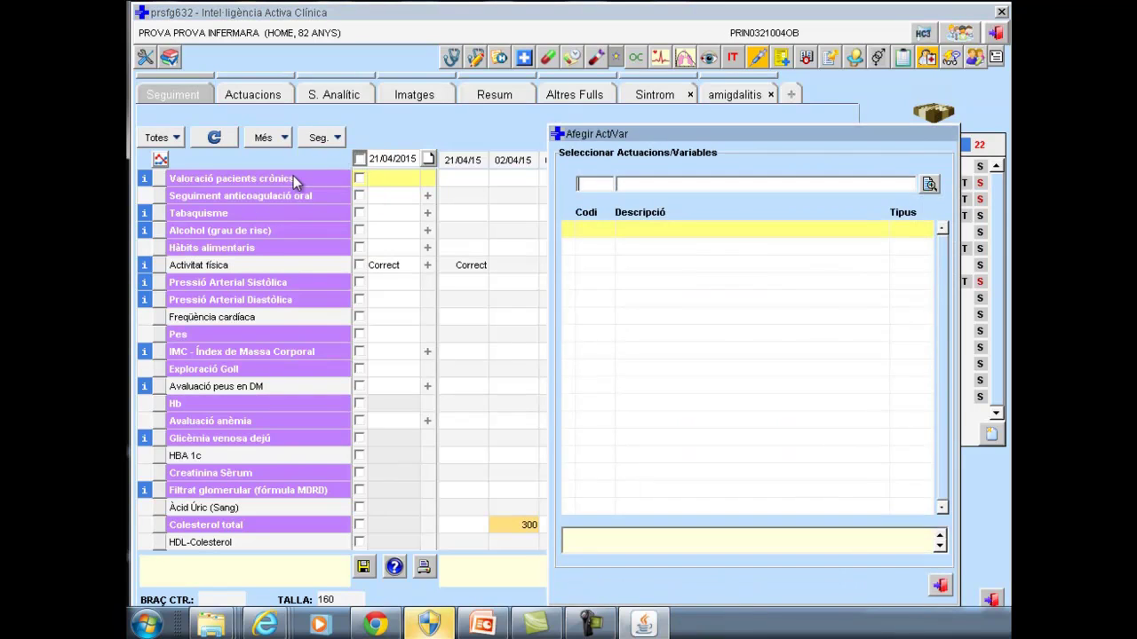
click(658, 184)
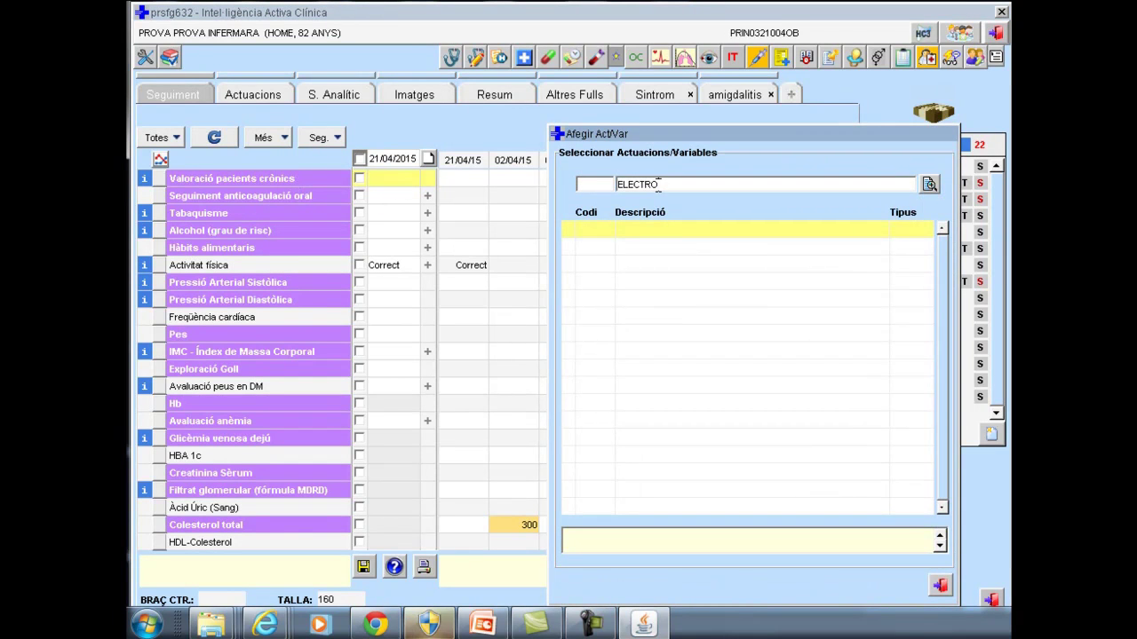
key(Return)
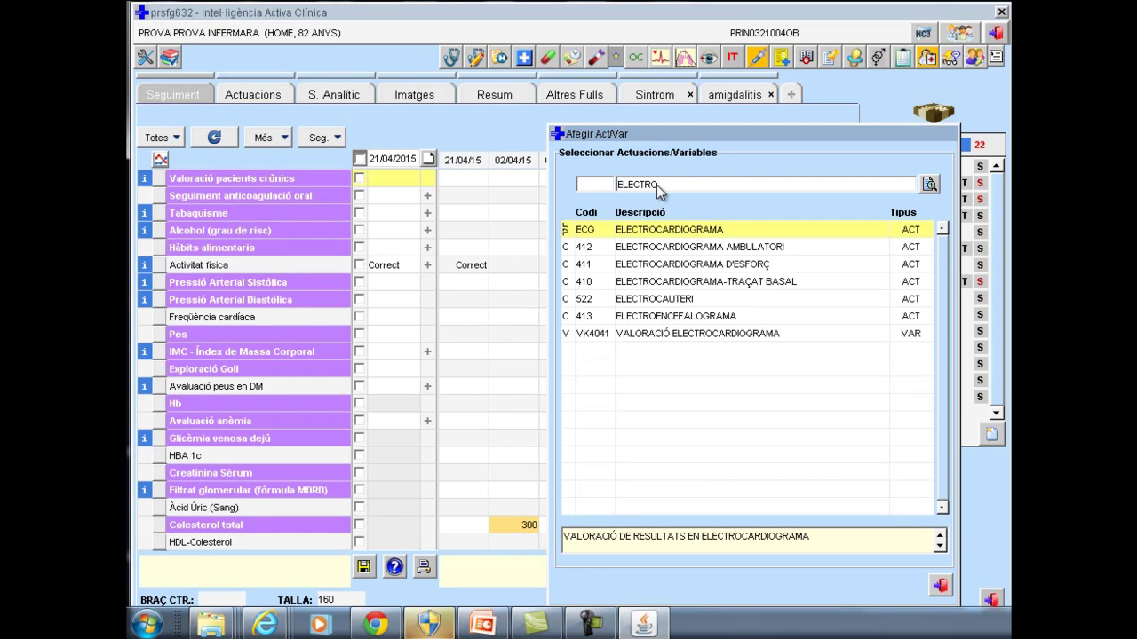
double_click(676, 229)
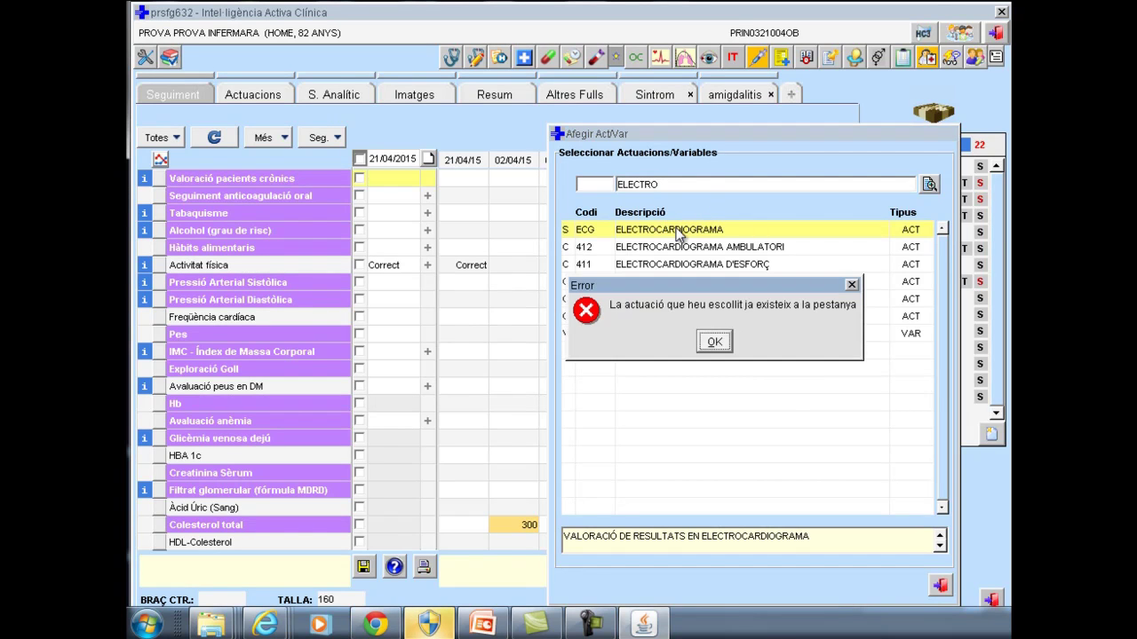
click(715, 343)
click(939, 584)
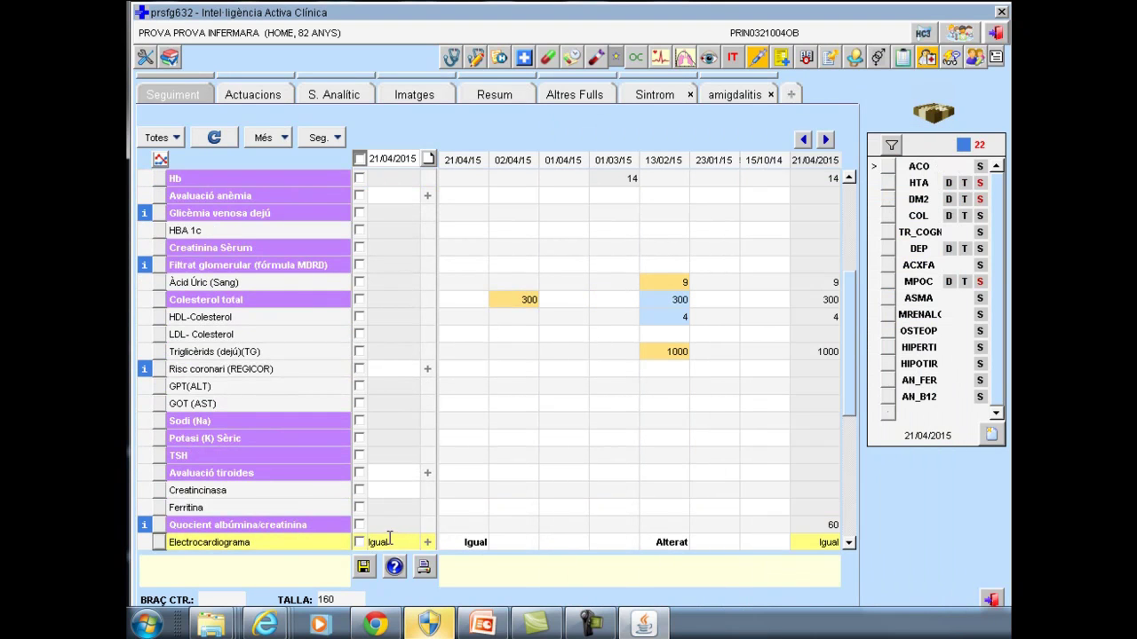
scroll(278, 535, down, 3)
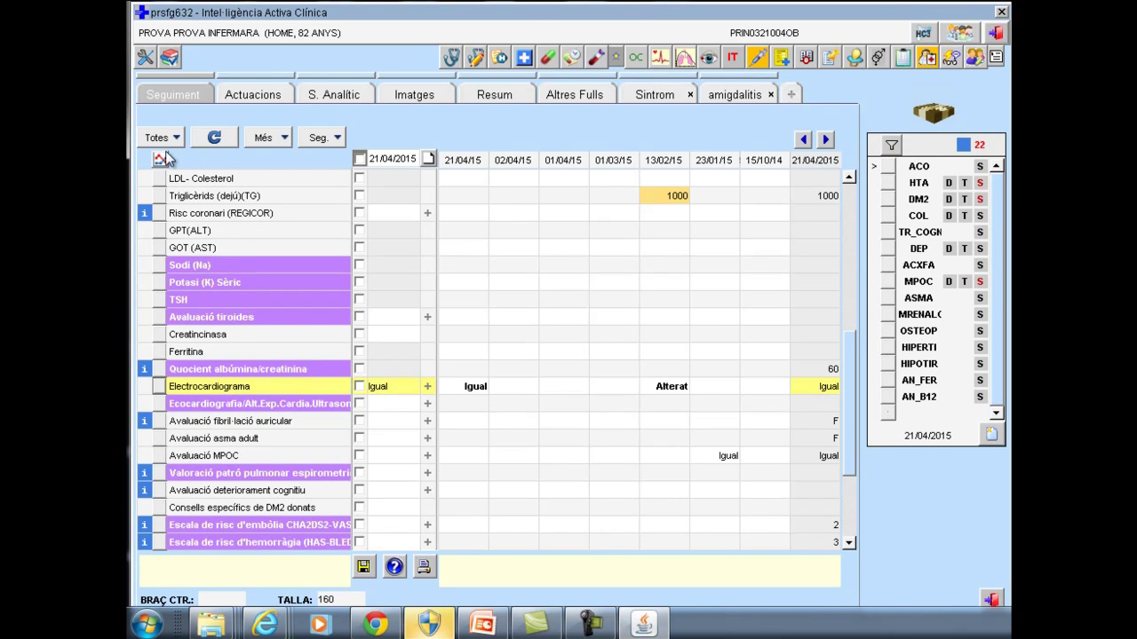
Search the actions and variables for "DOP" and add ECOGRAFIA DOPPLER (ECOD) to the Seguiment sheet.
click(287, 138)
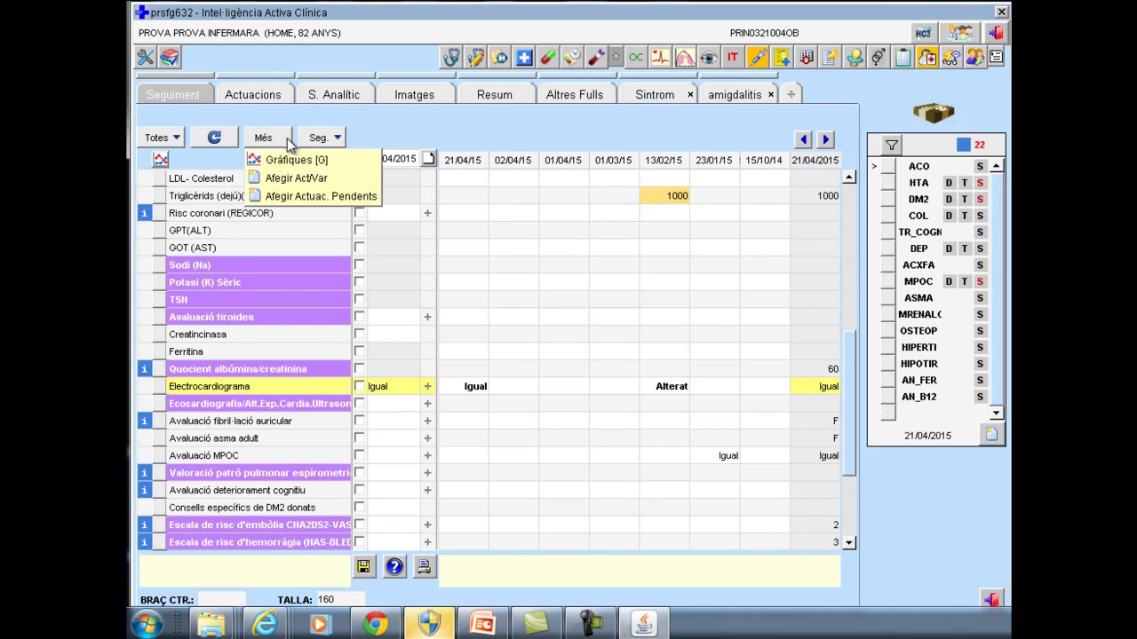
click(300, 179)
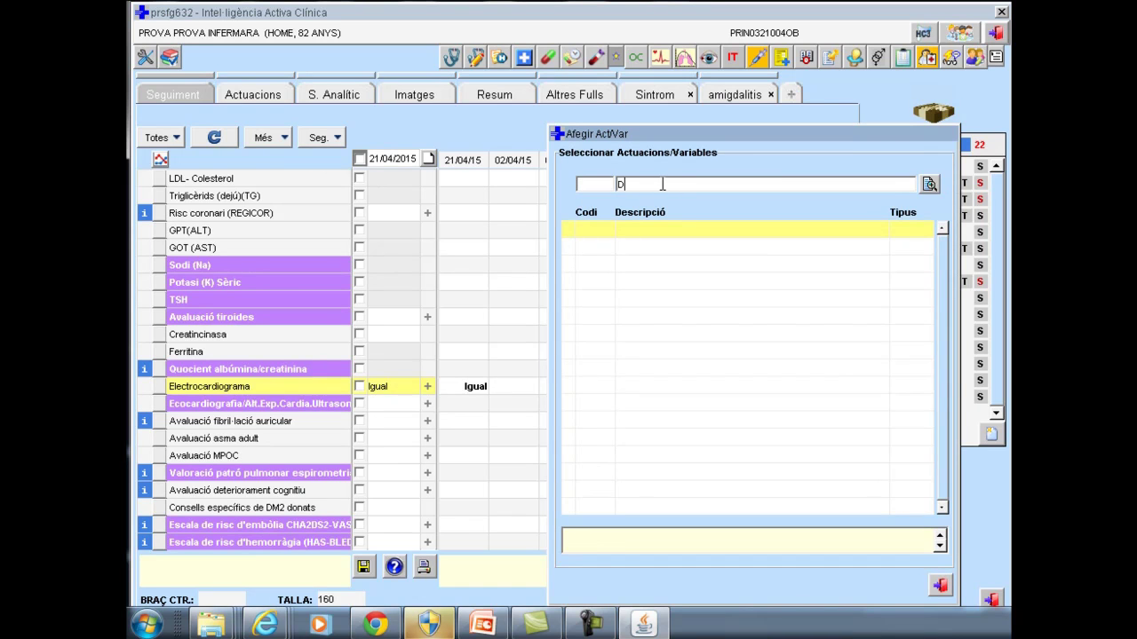
text(DOP)
key(Return)
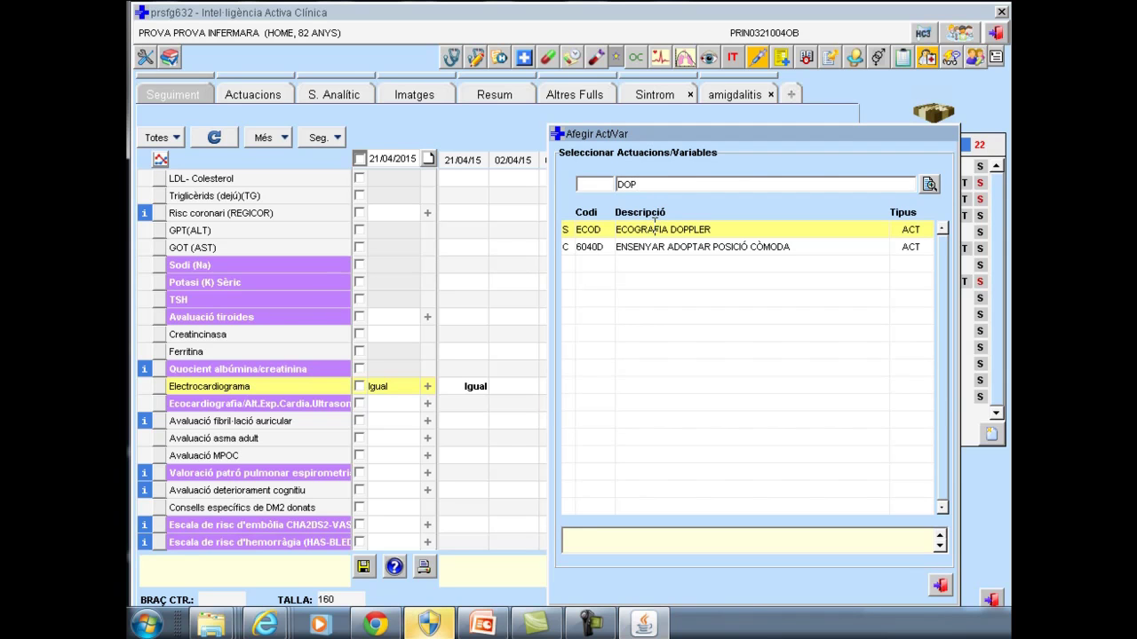
double_click(700, 229)
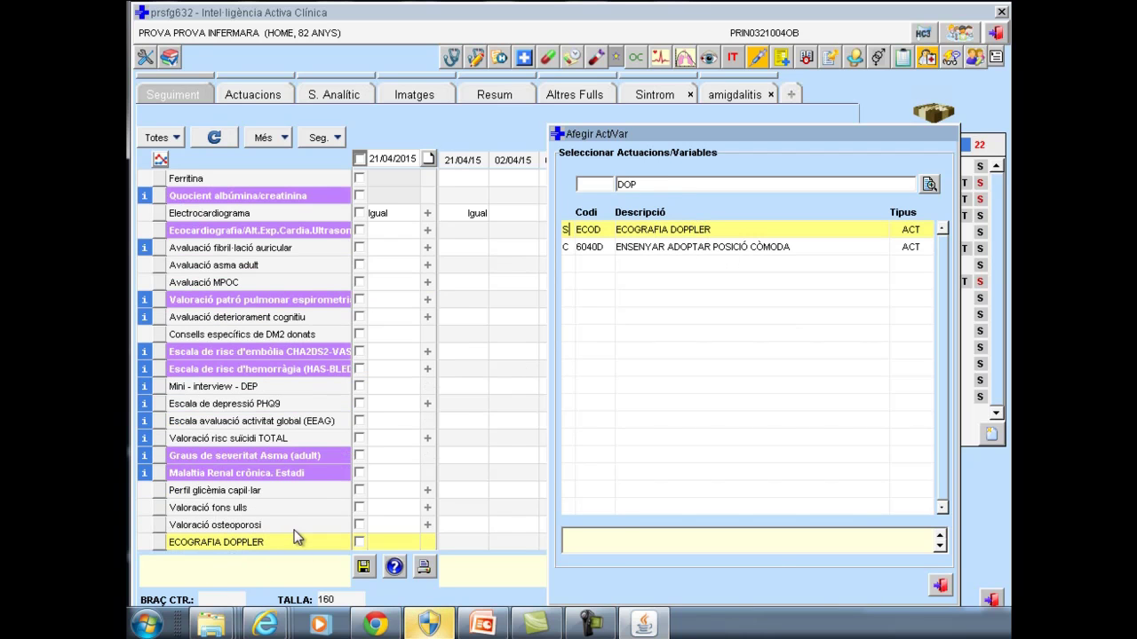
click(940, 585)
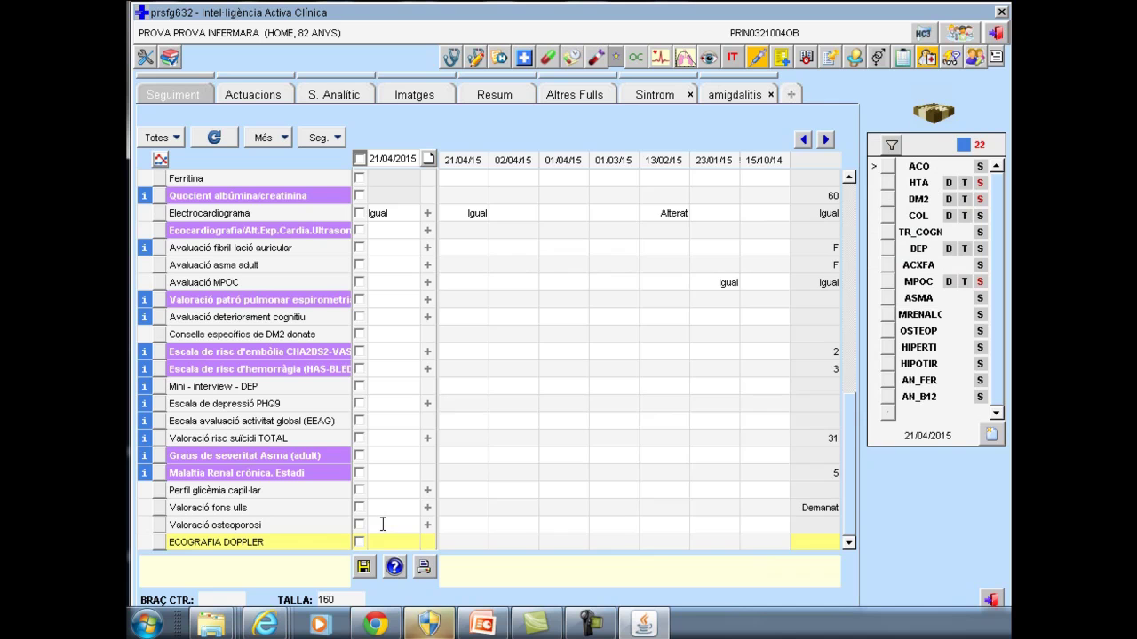
click(373, 538)
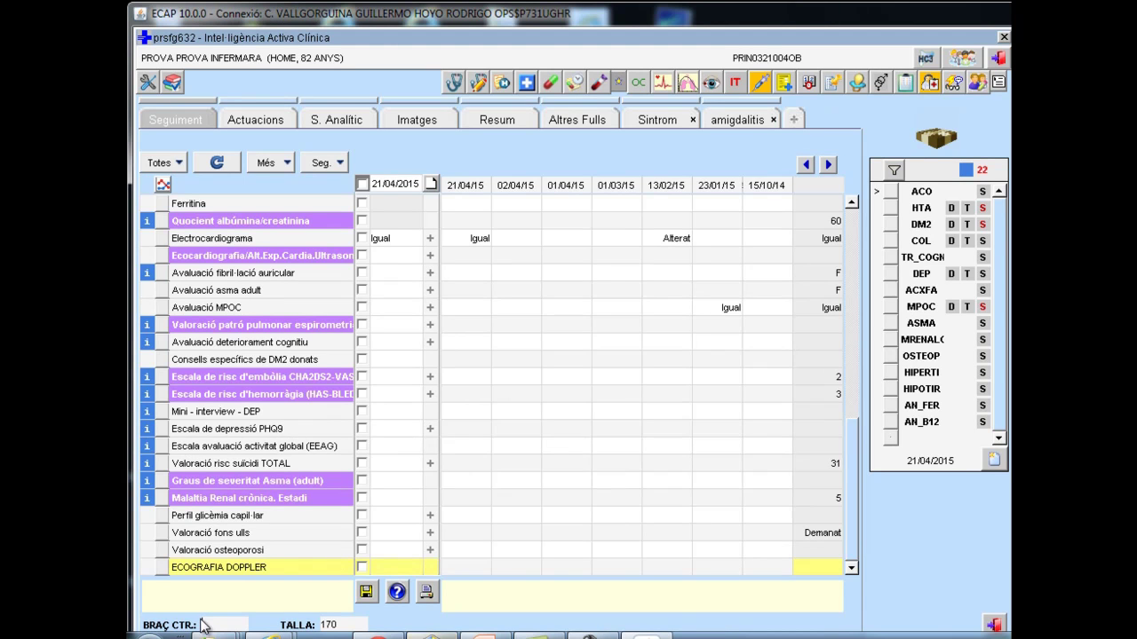
Switch to the ECAP - WebUtil browser window.
click(230, 623)
mouse_move(269, 636)
mouse_move(241, 569)
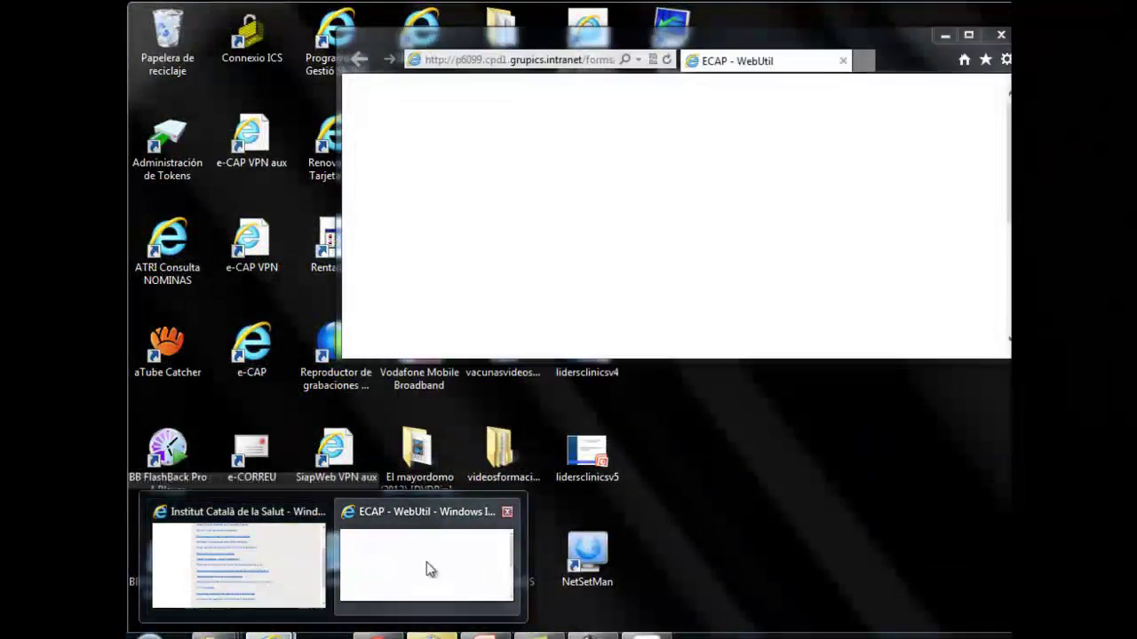
click(432, 569)
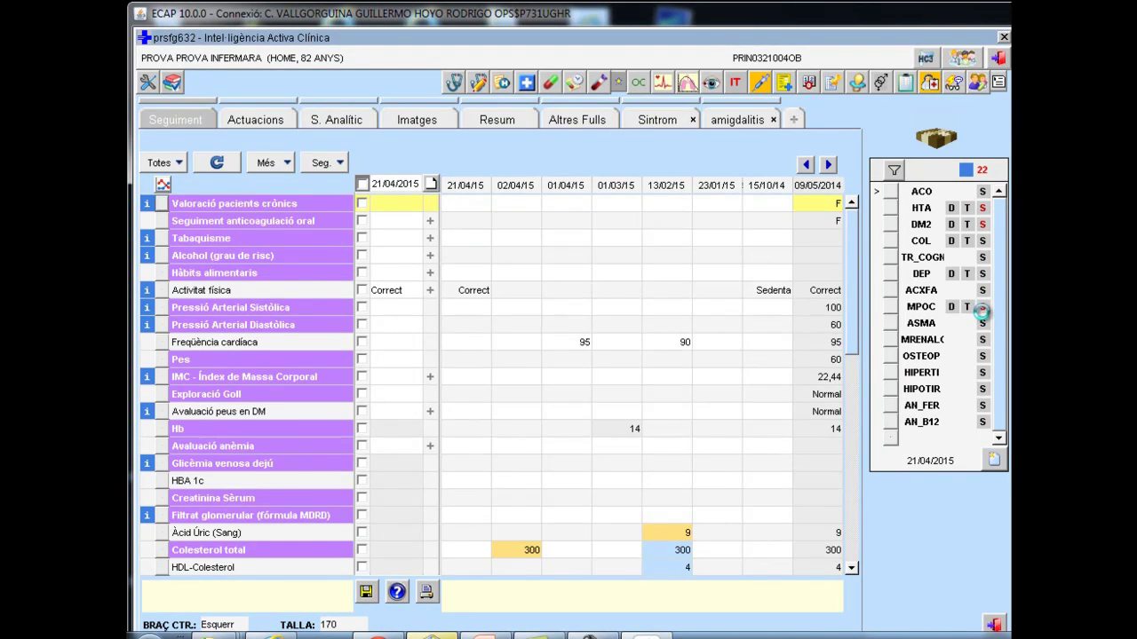
Check the pending activities of the MPOC guide and return to the Seguiment sheet.
click(981, 307)
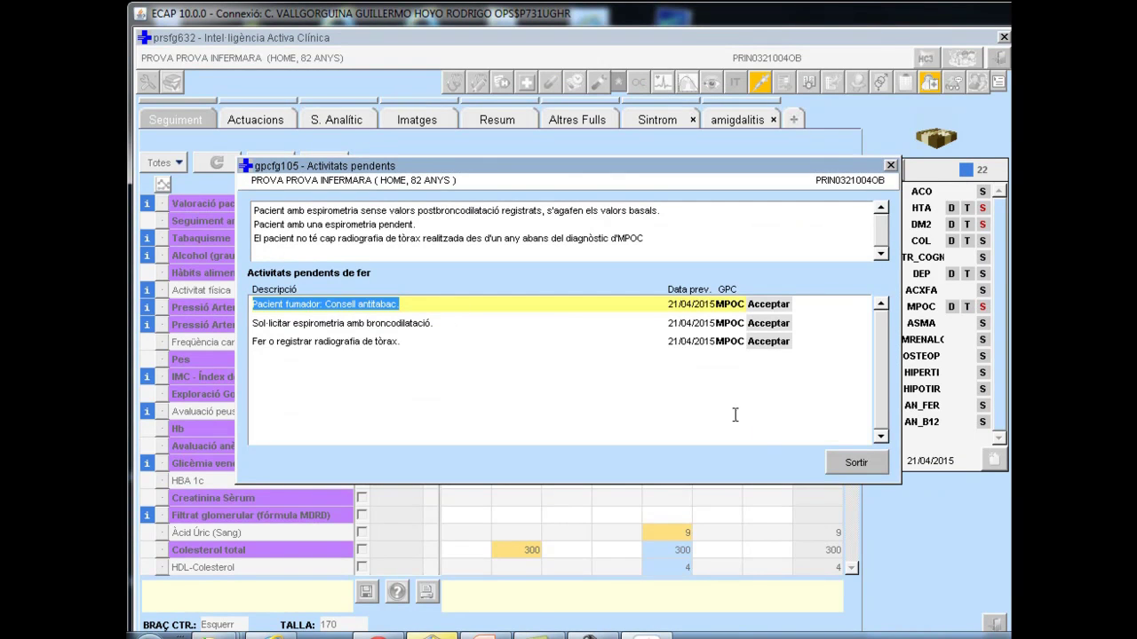
click(856, 459)
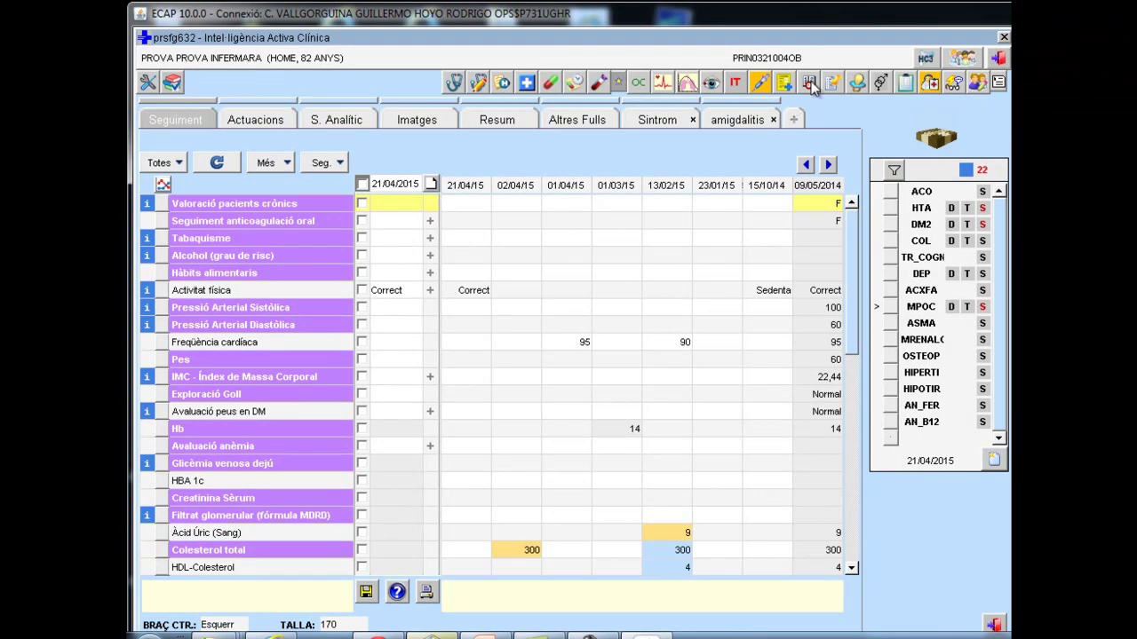
In the express clinical orders, select the SEGUIMENT HTA analysis and a PRIMERA VISITA with CARDIOLOGIA (10131) as destination service.
click(929, 138)
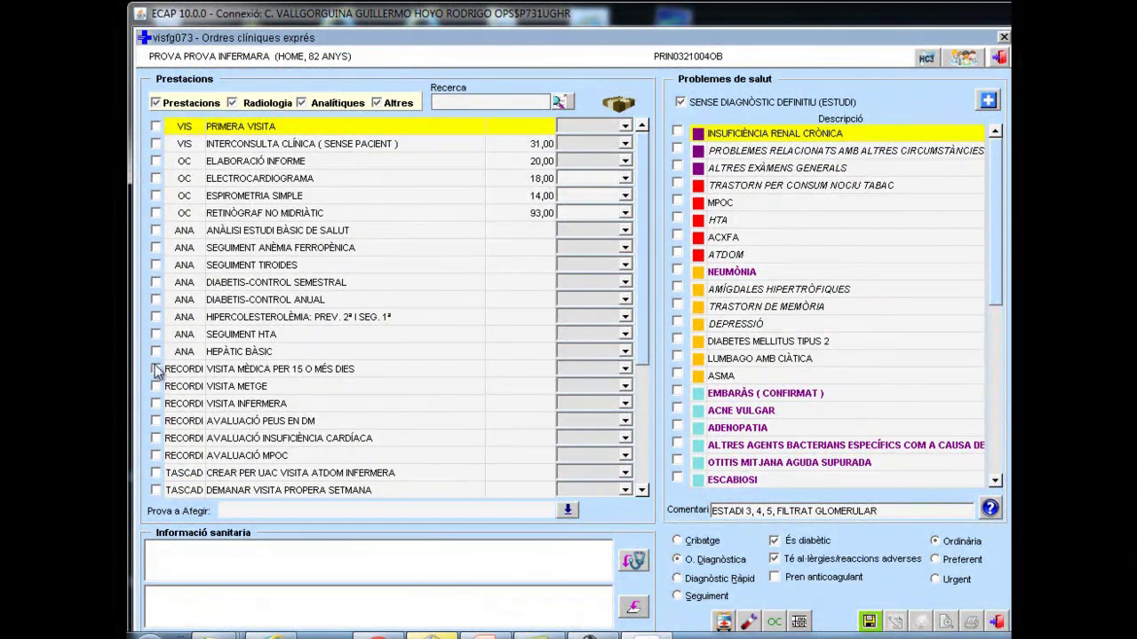
click(156, 335)
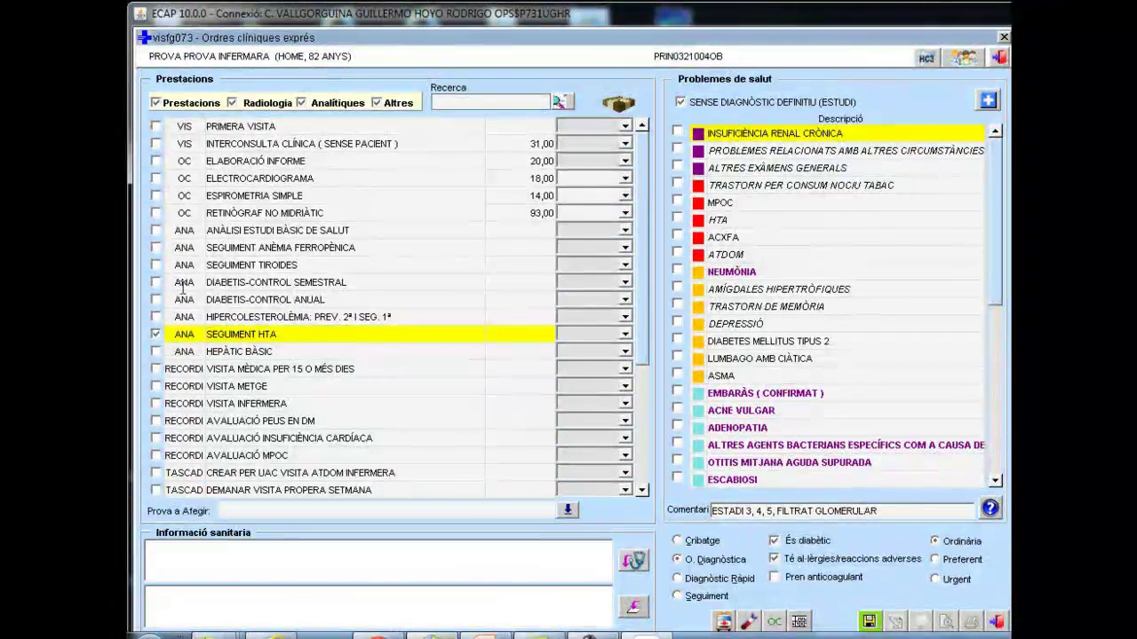
click(156, 127)
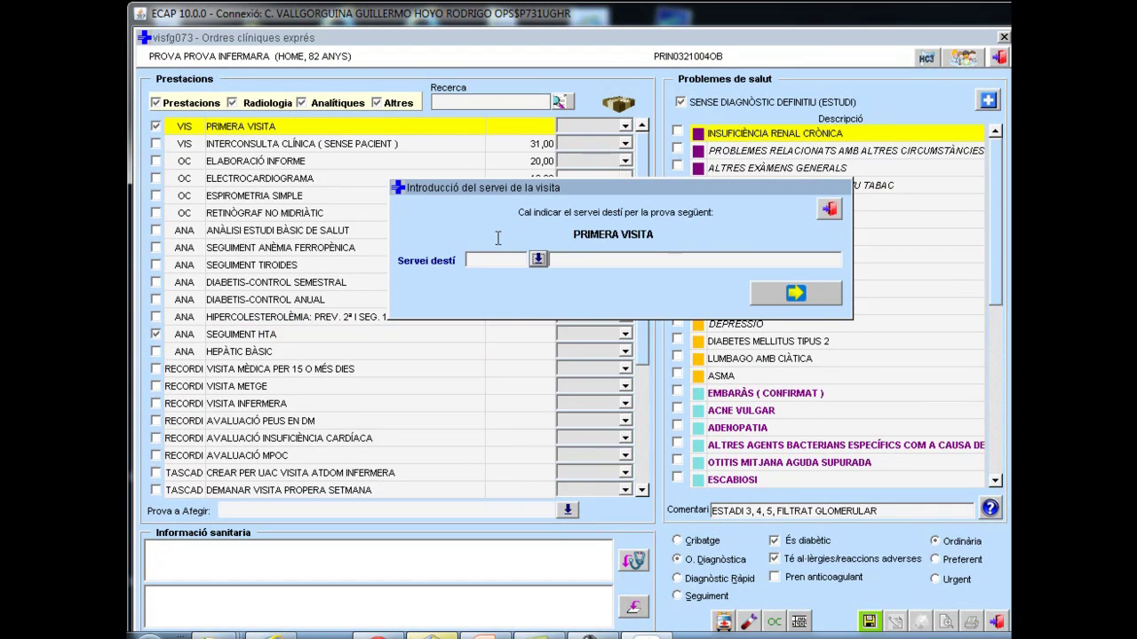
click(537, 260)
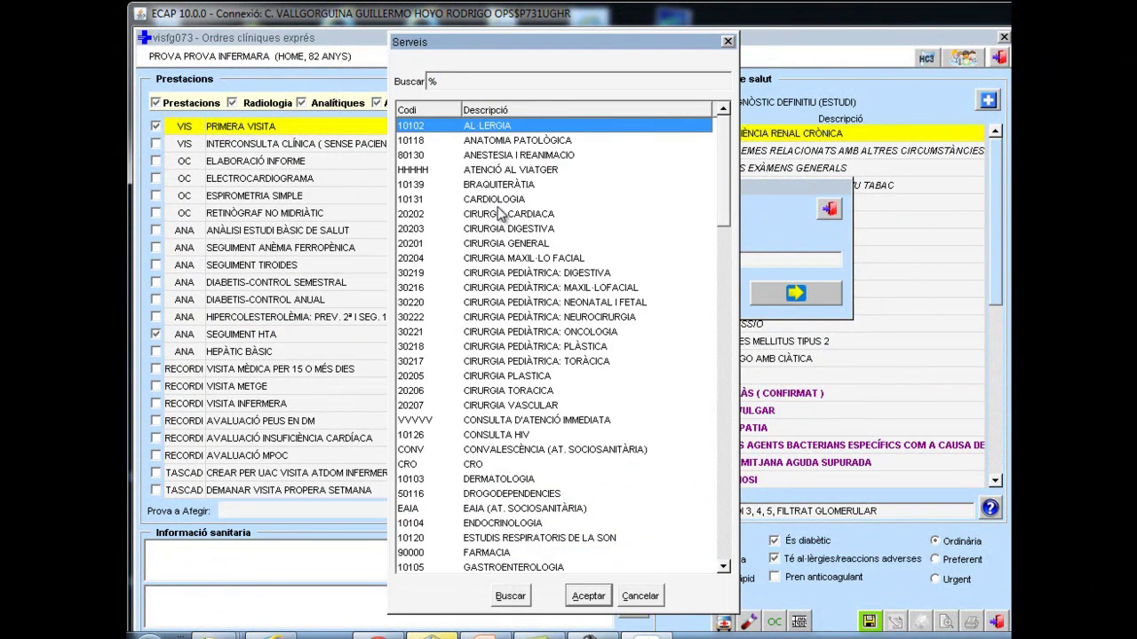
click(502, 199)
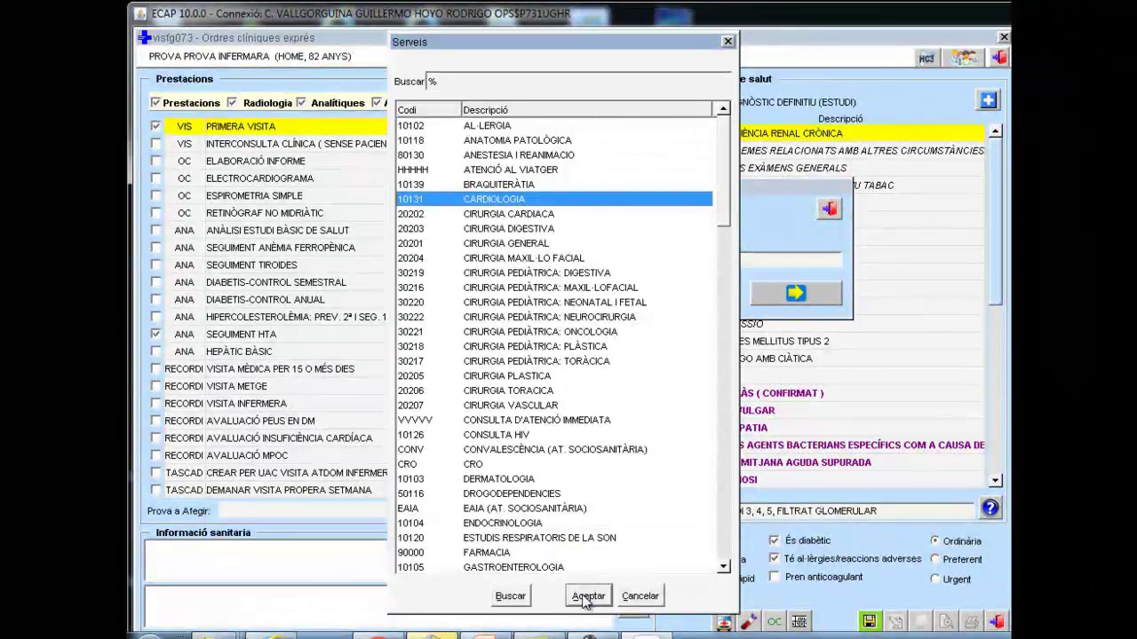
click(588, 595)
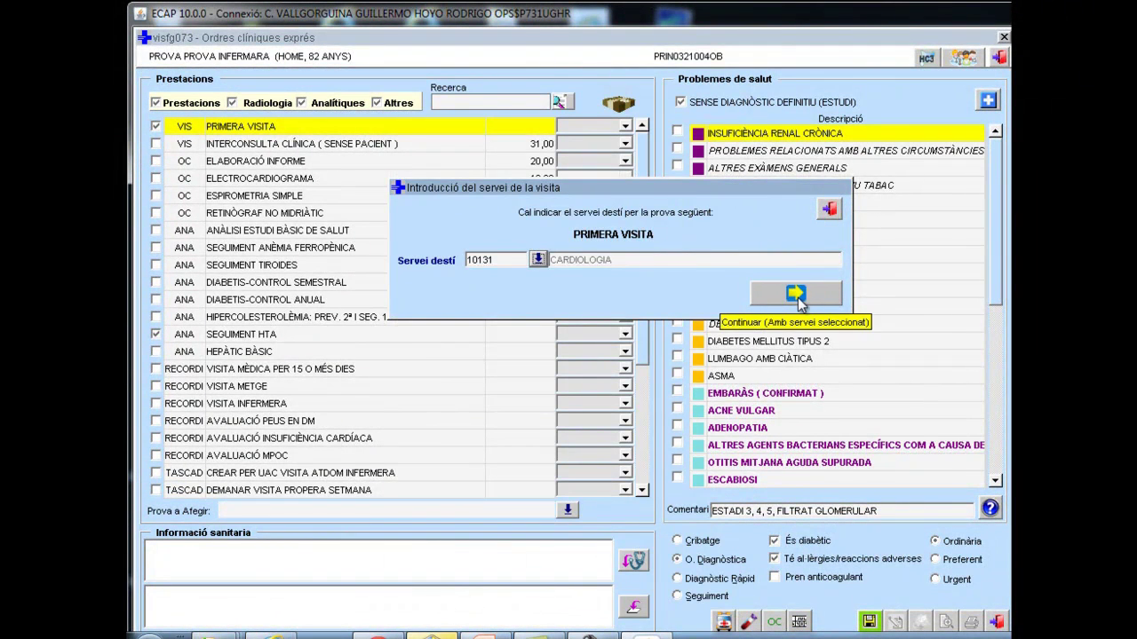
click(796, 294)
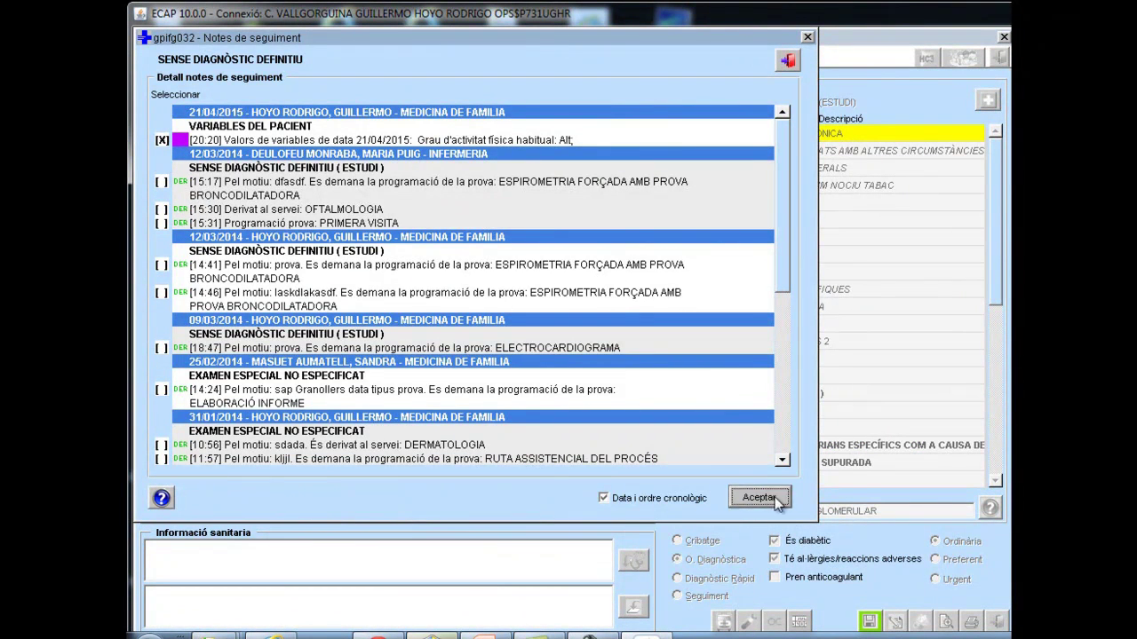
Add the 21/04/2015 patient variables note as health information and link the orders to the HTA health problem.
click(780, 502)
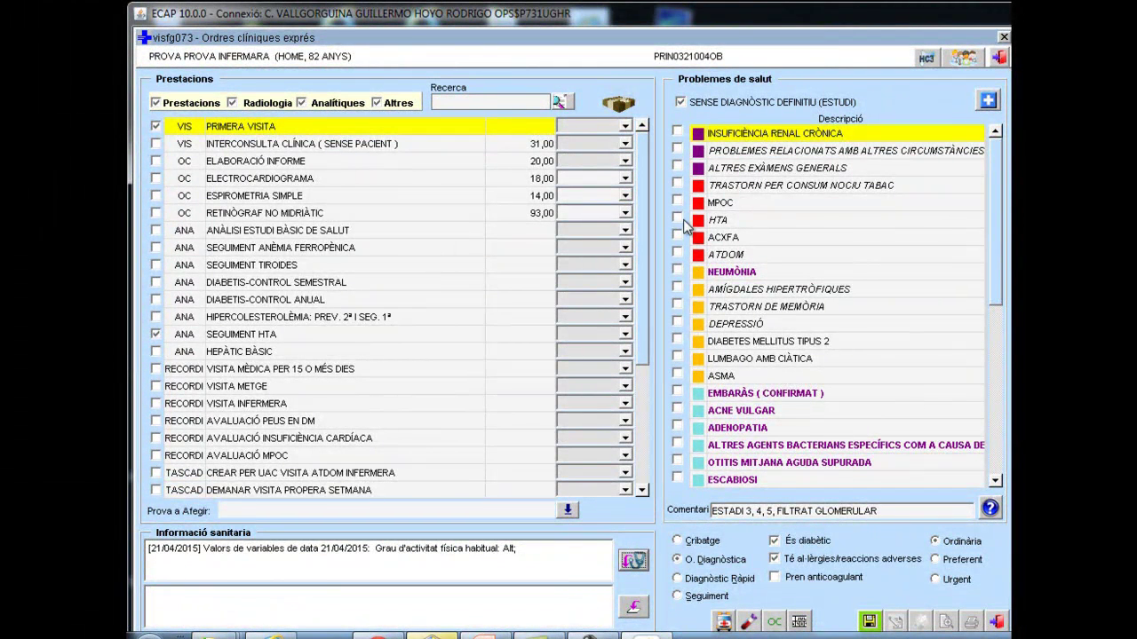
click(680, 218)
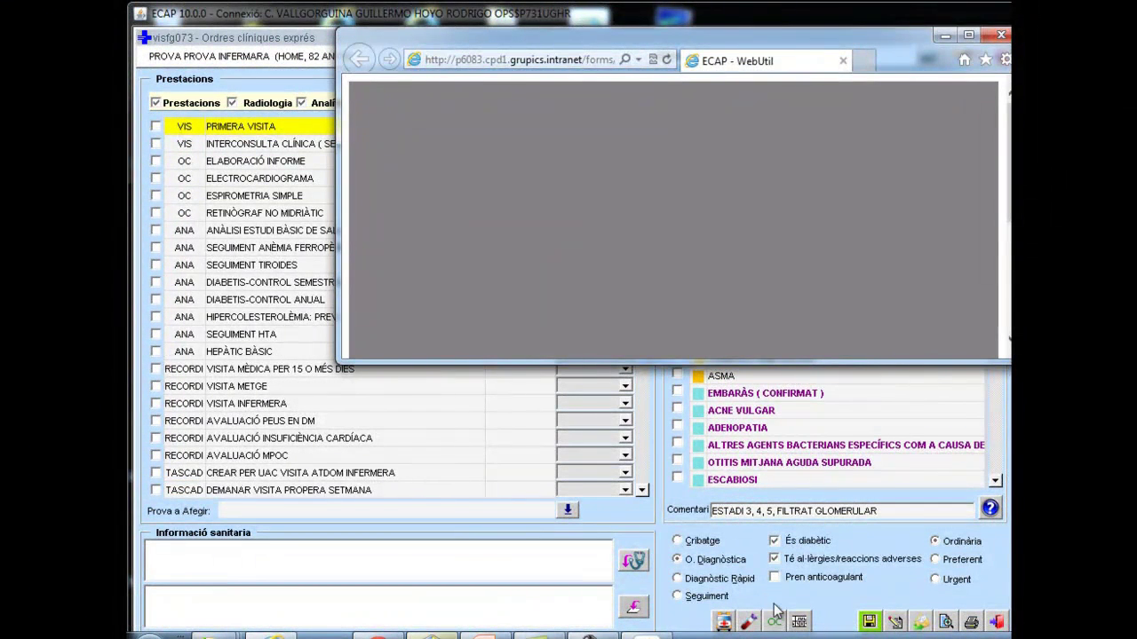
Review the patient's list of clinical order requests and results, and close it.
click(778, 625)
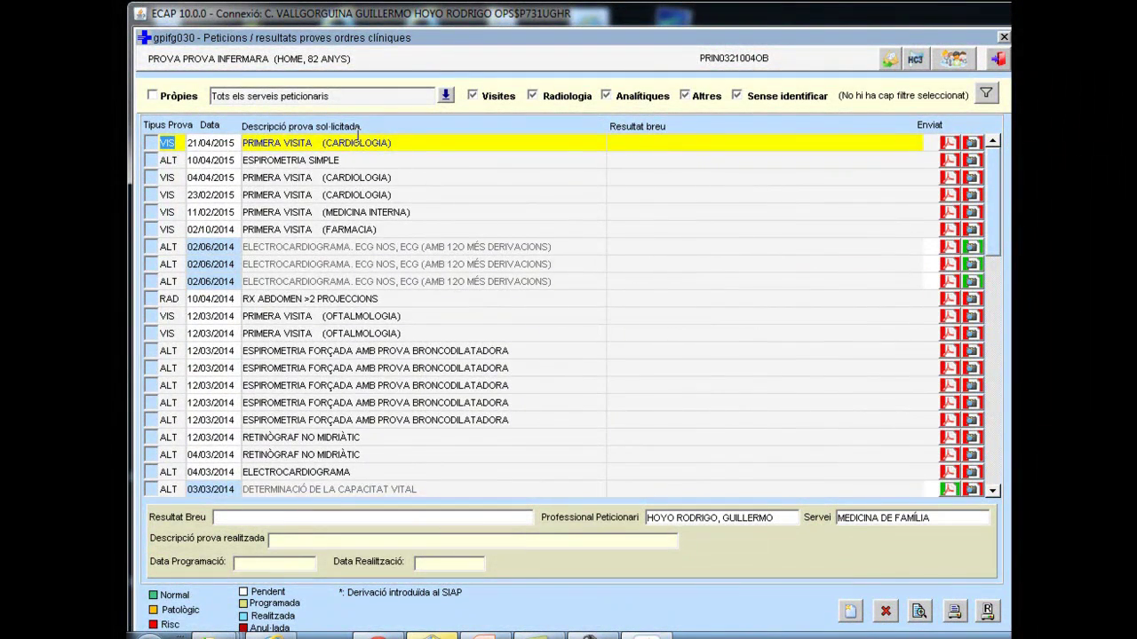
click(997, 59)
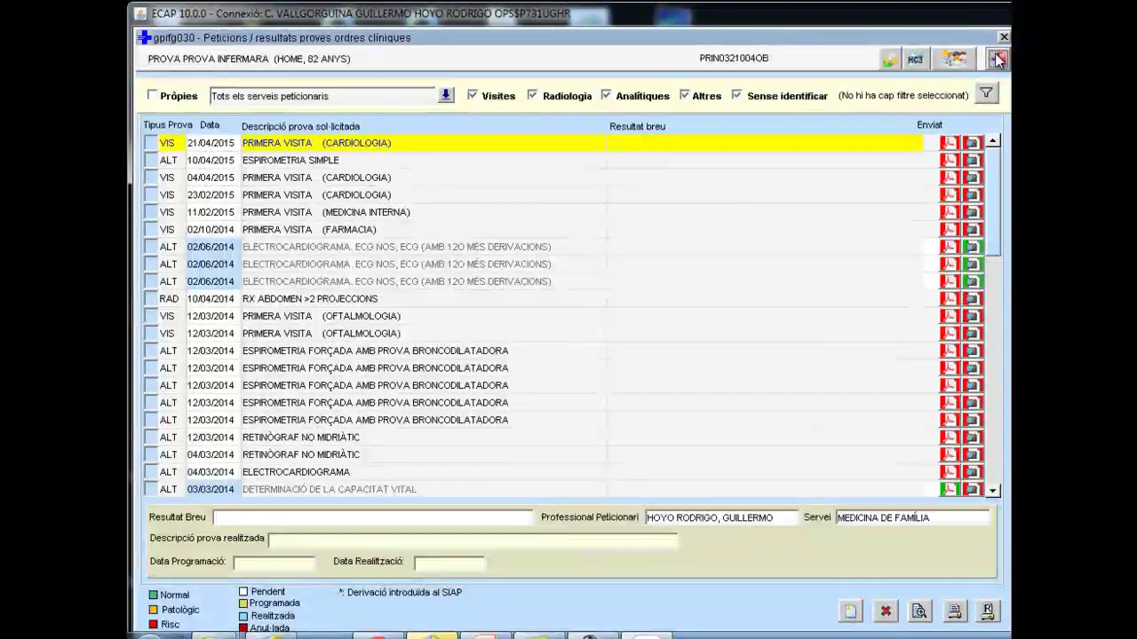
Review the patient's sent and received laboratory analysis reports, and return from the express clinical orders to the Seguiment sheet.
click(749, 621)
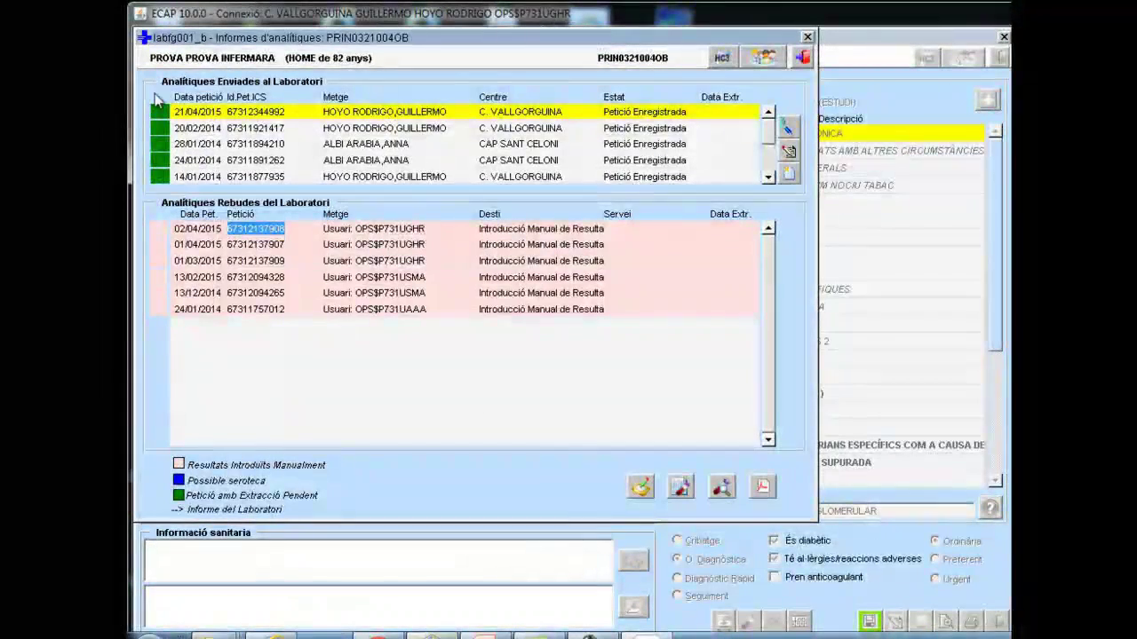
click(802, 57)
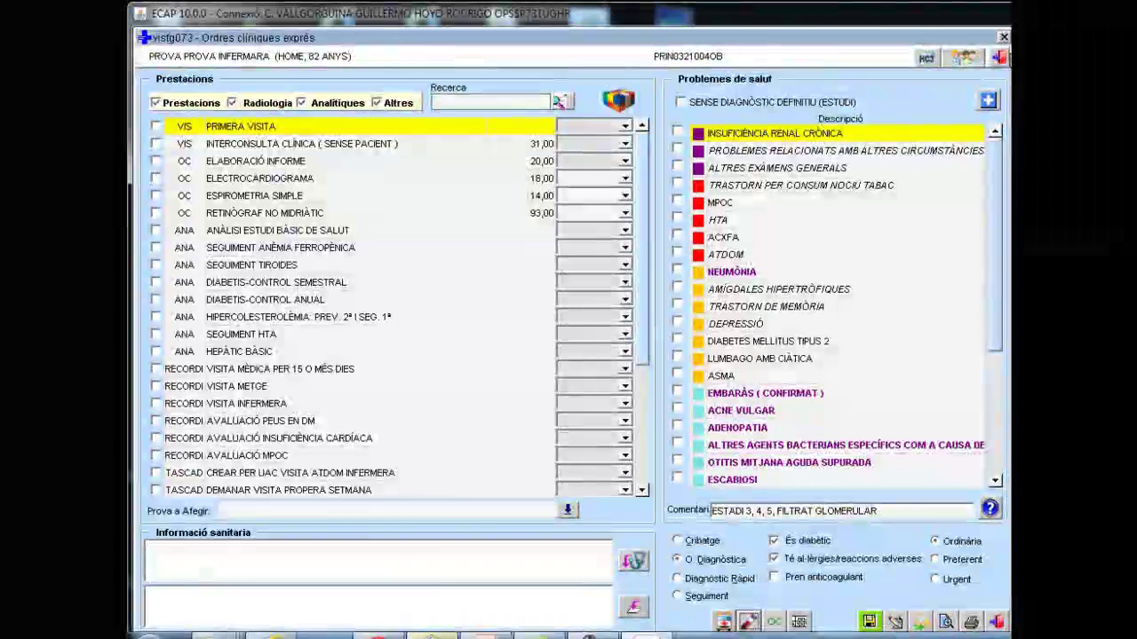
click(1001, 58)
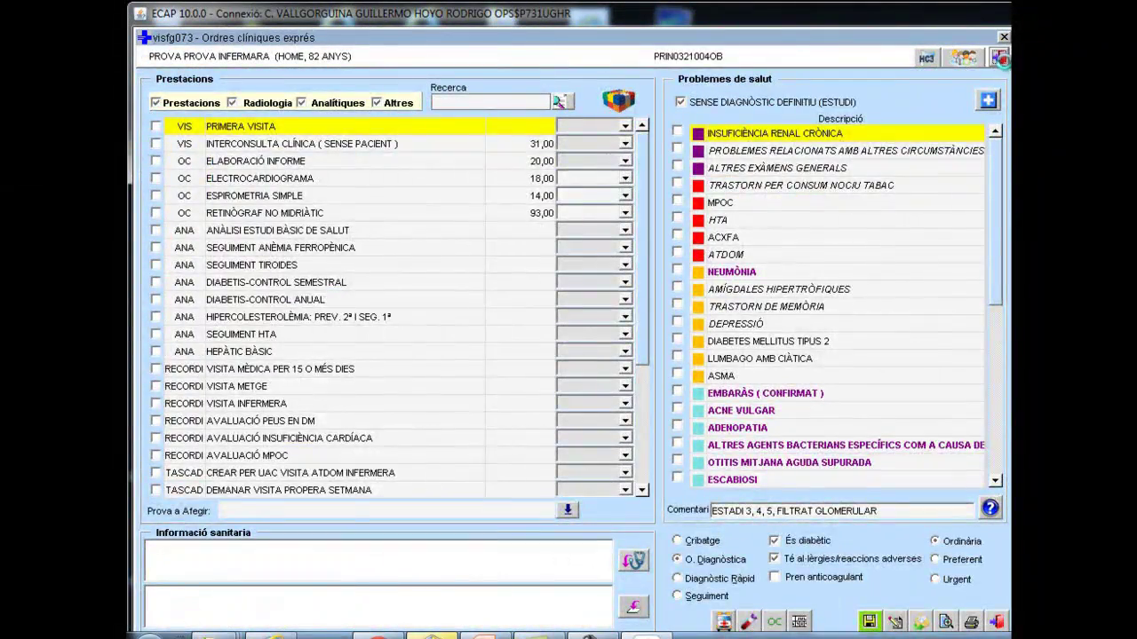
click(1001, 60)
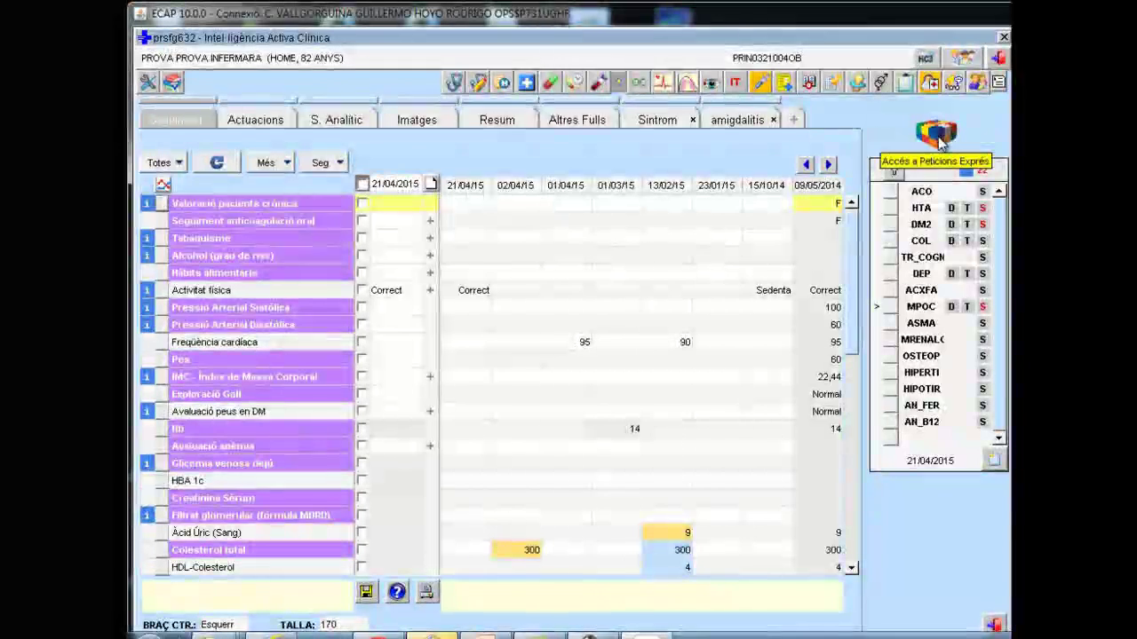
View the patient's express request document from the Seguiment sheet and close only the browser tab that shows it.
click(940, 142)
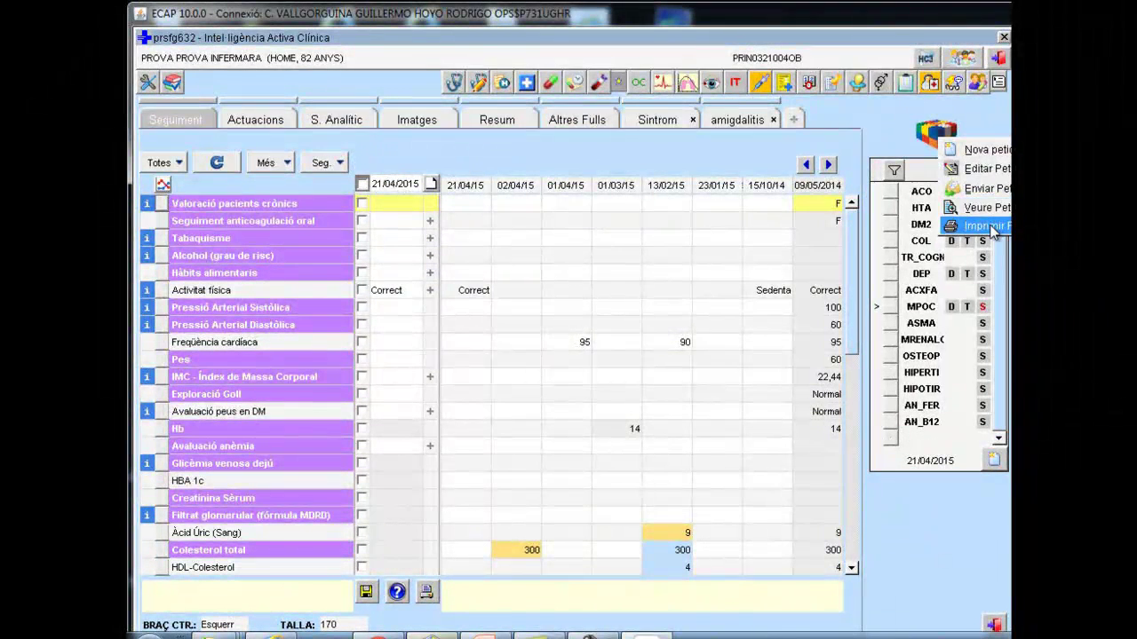
click(986, 206)
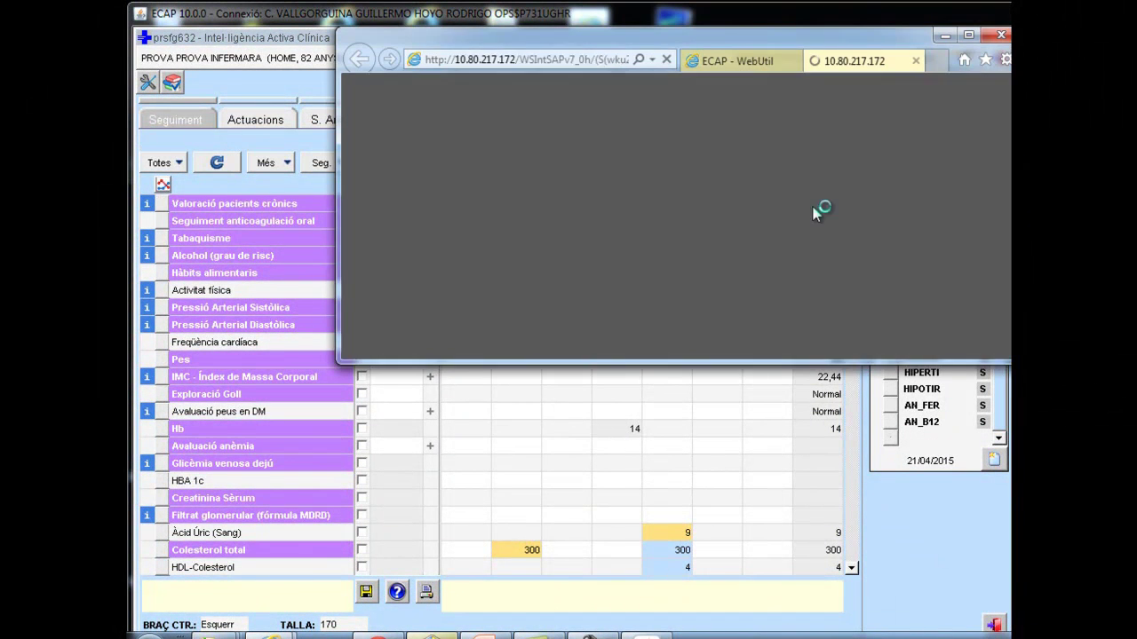
scroll(799, 231, down, 15)
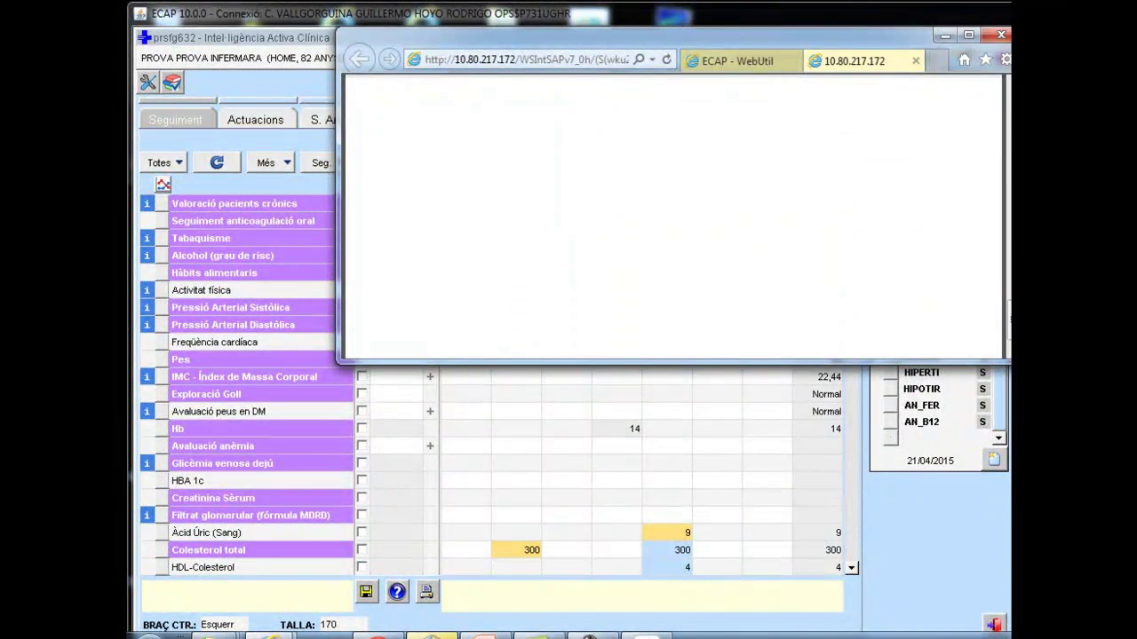
click(1001, 34)
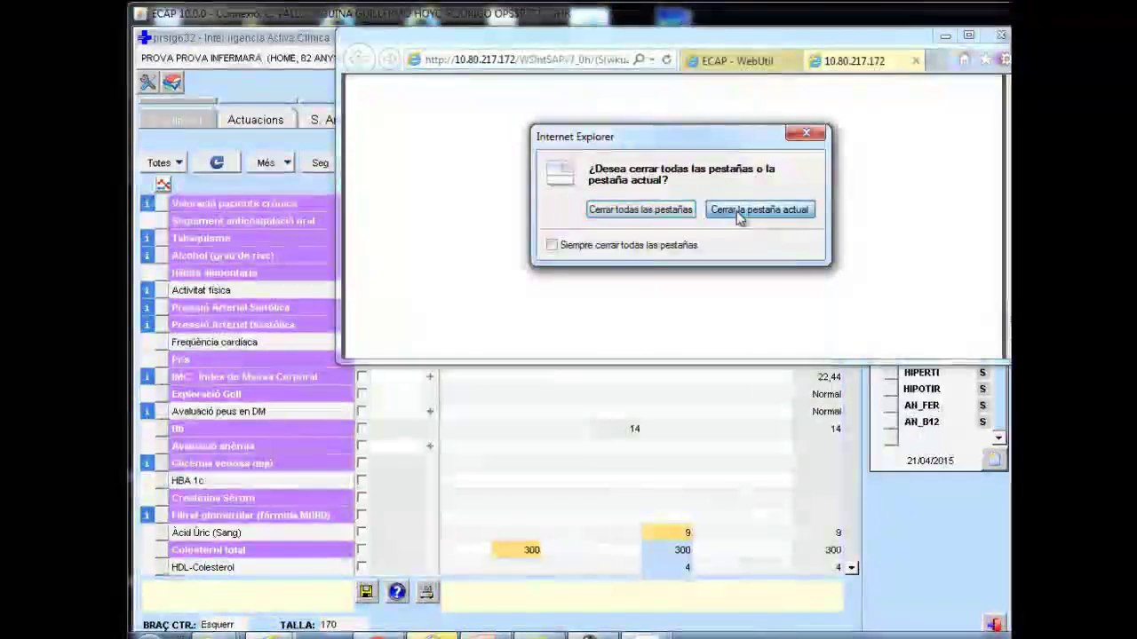
click(746, 216)
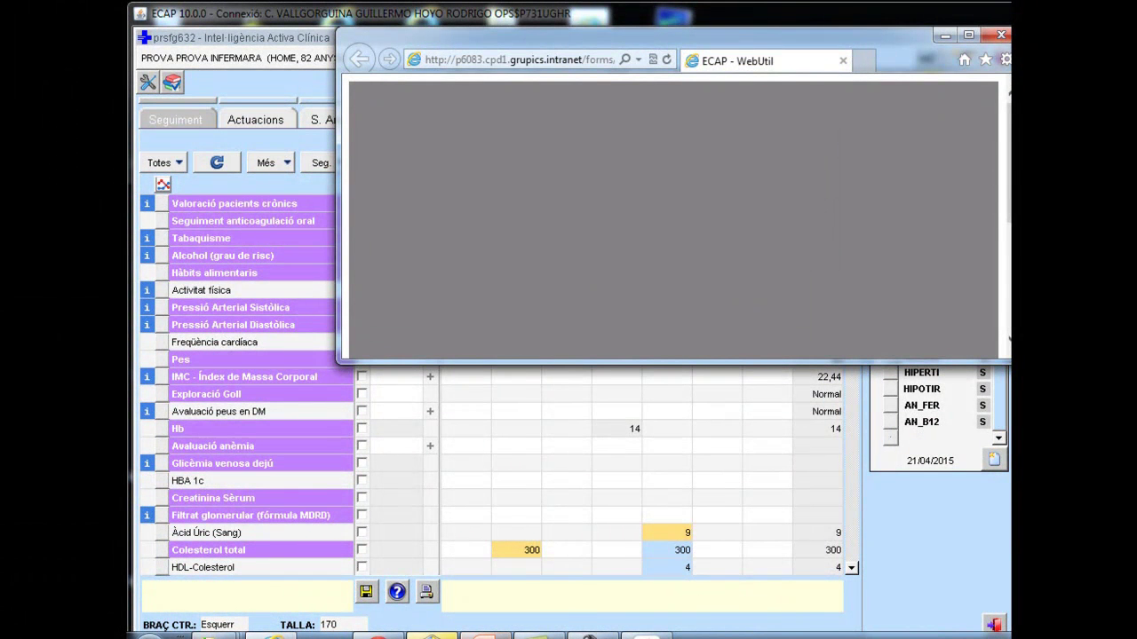